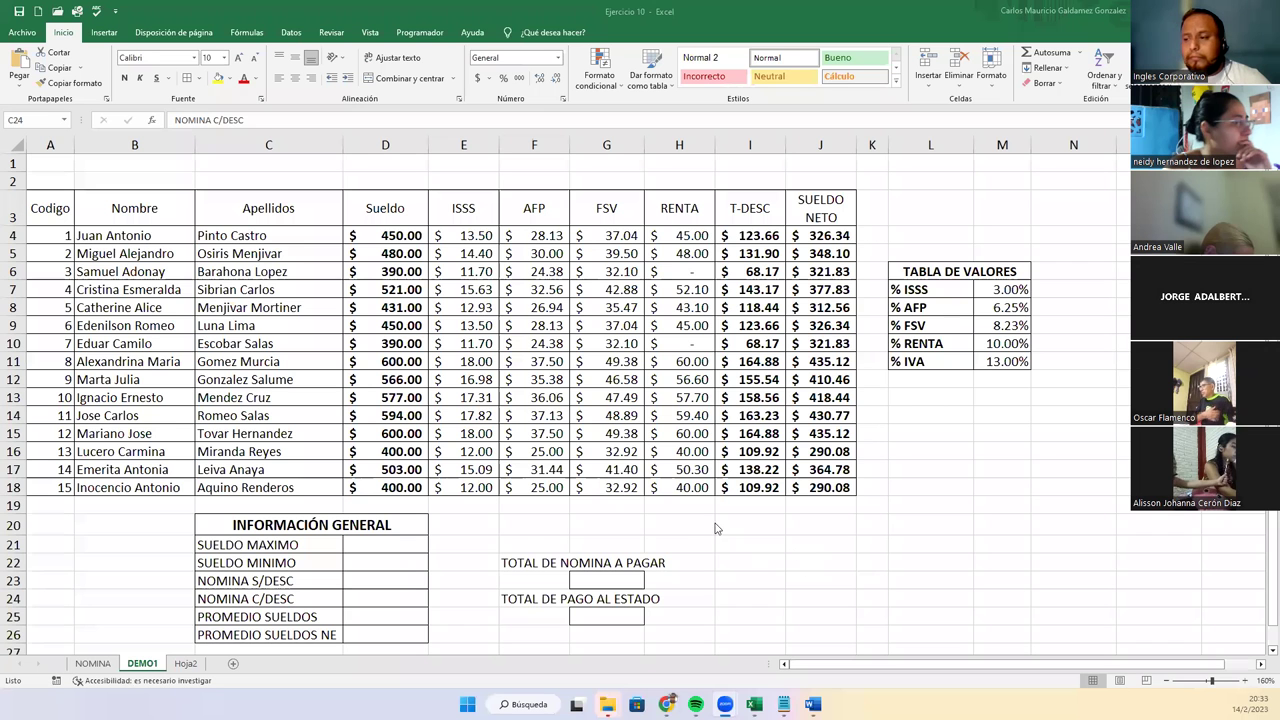
Capture screen snips of the payroll table with its rates and of the lower area with the INFORMACIÓN GENERAL block
left_click(394, 542)
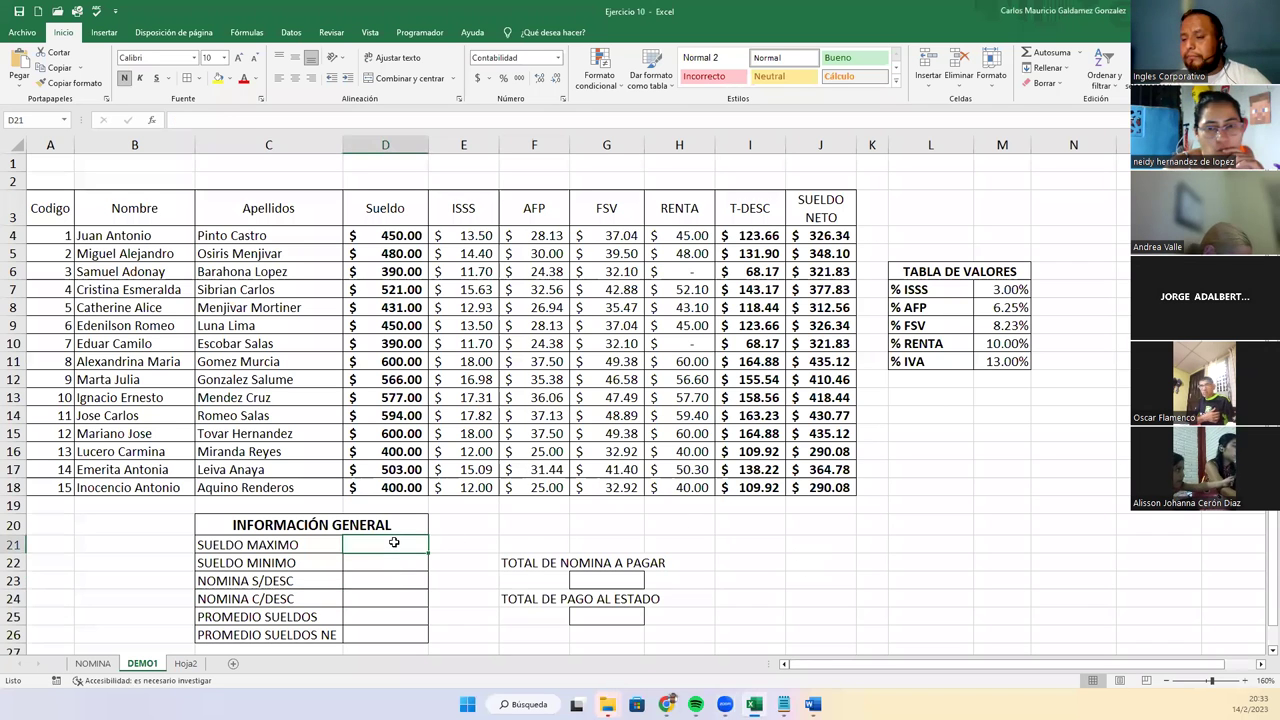
left_click(432, 543)
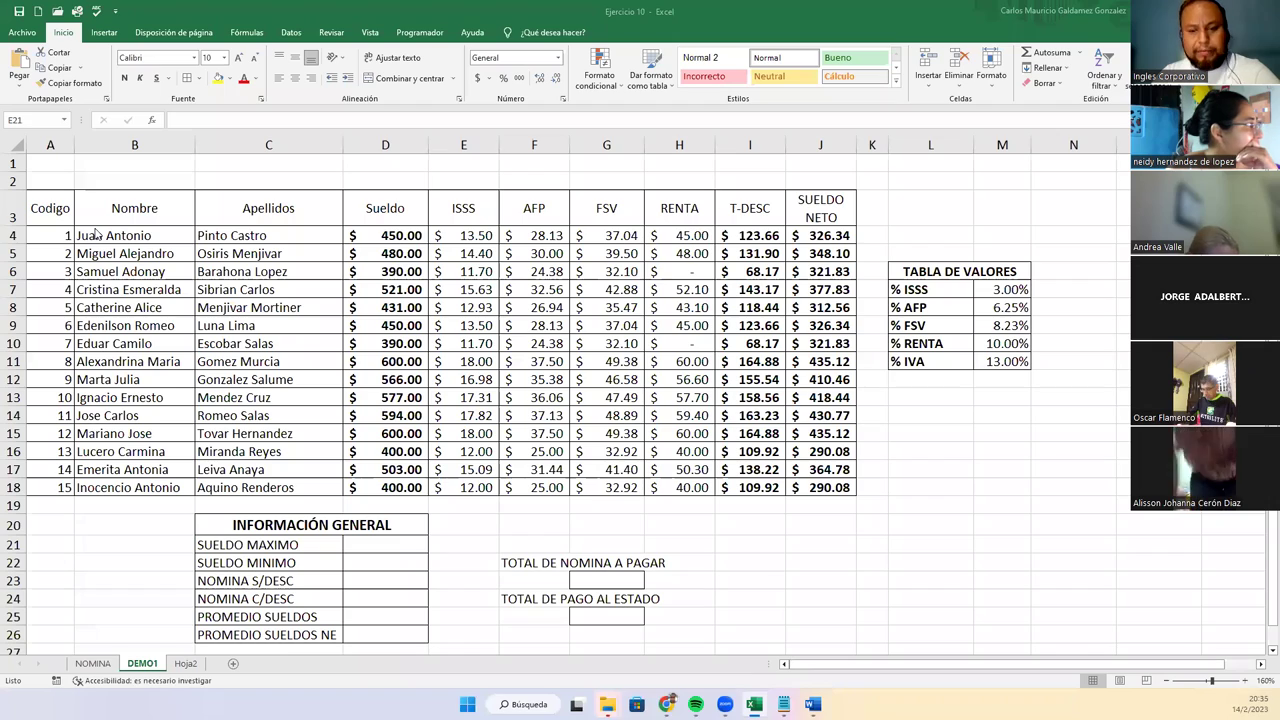
key("super+shift+s")
left_click_drag(3, 137, 1054, 510)
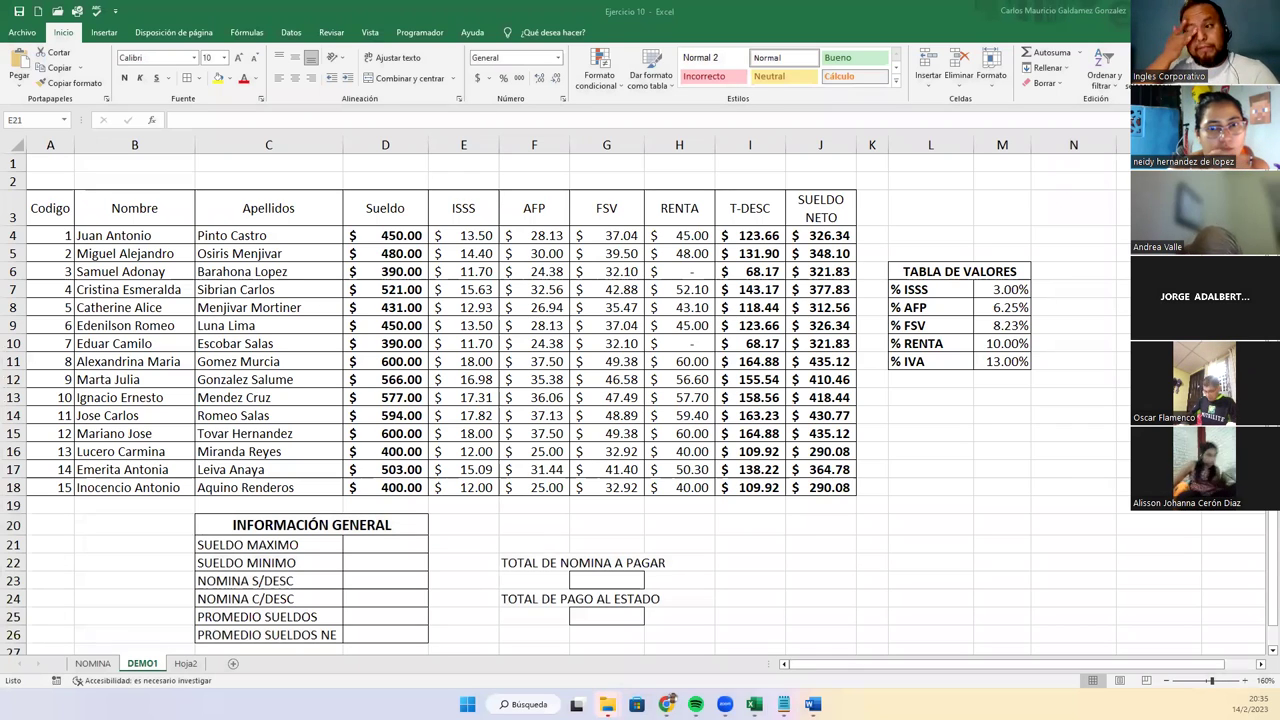
scroll(317, 511, "down", 3)
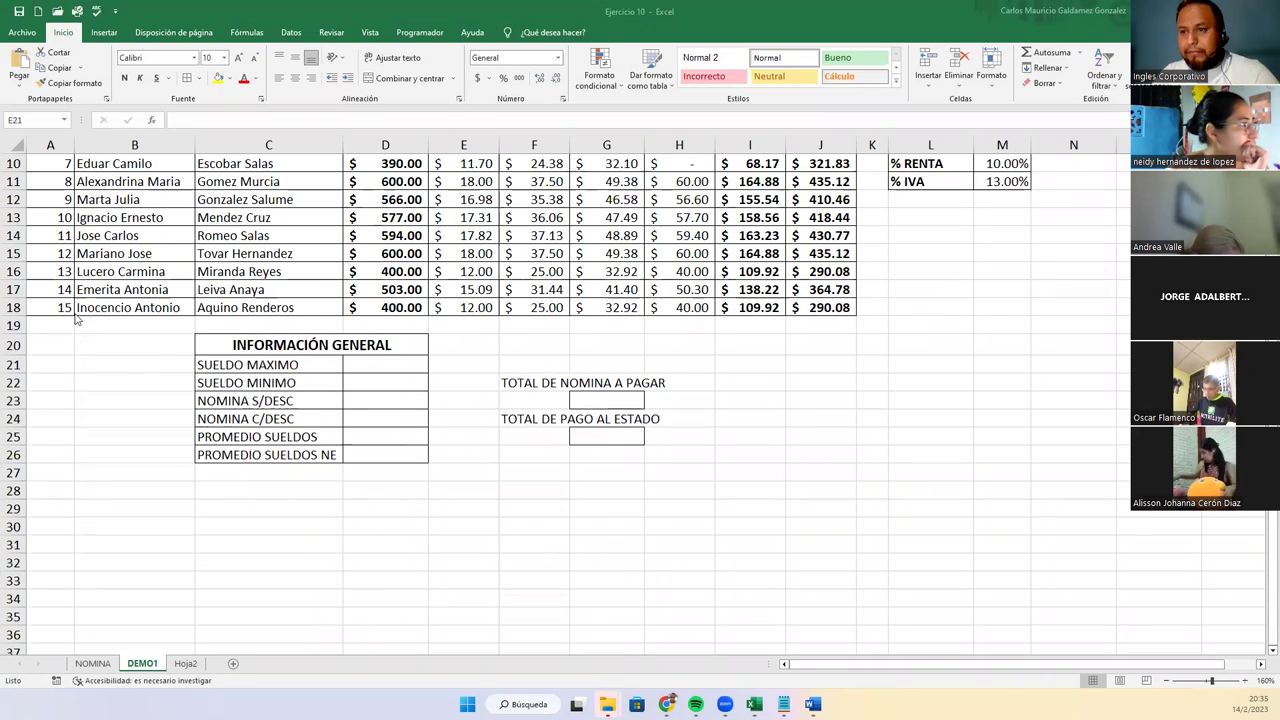
key("super+shift+s")
left_click_drag(10, 133, 764, 499)
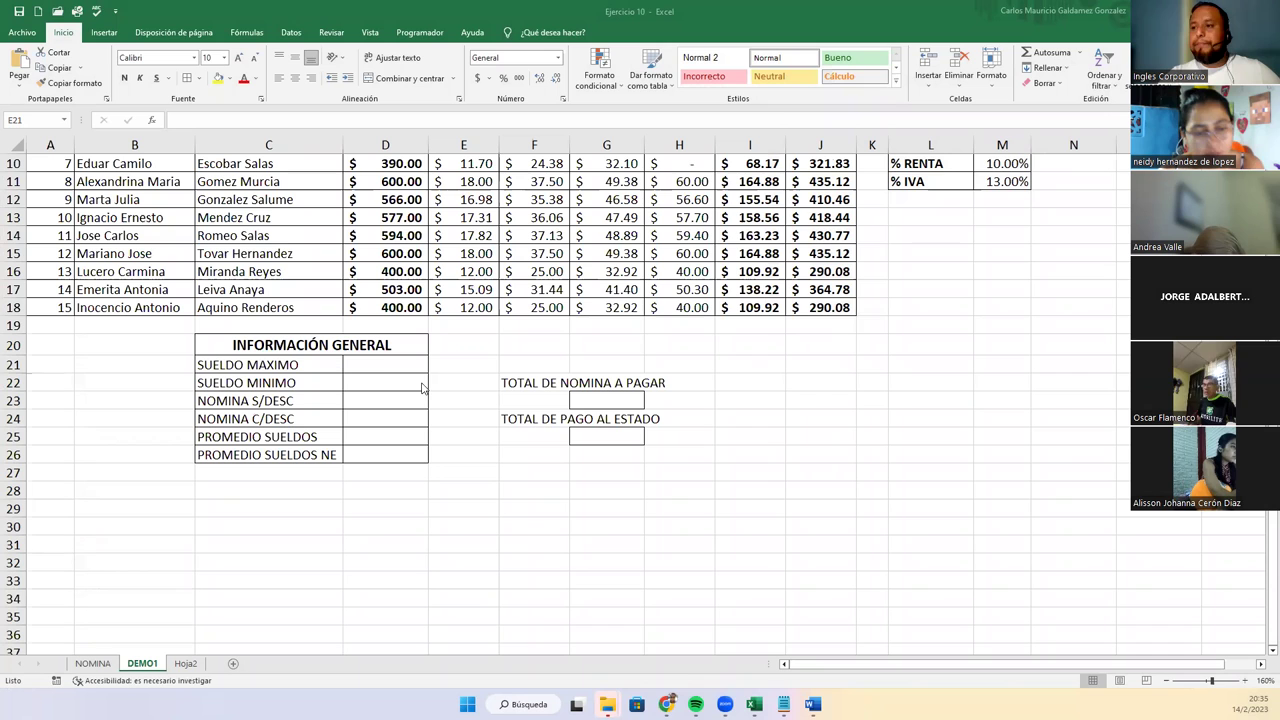
Review the payroll table in rows 3 to 18 together with the percentages listed beside it
scroll(434, 494, "up", 3)
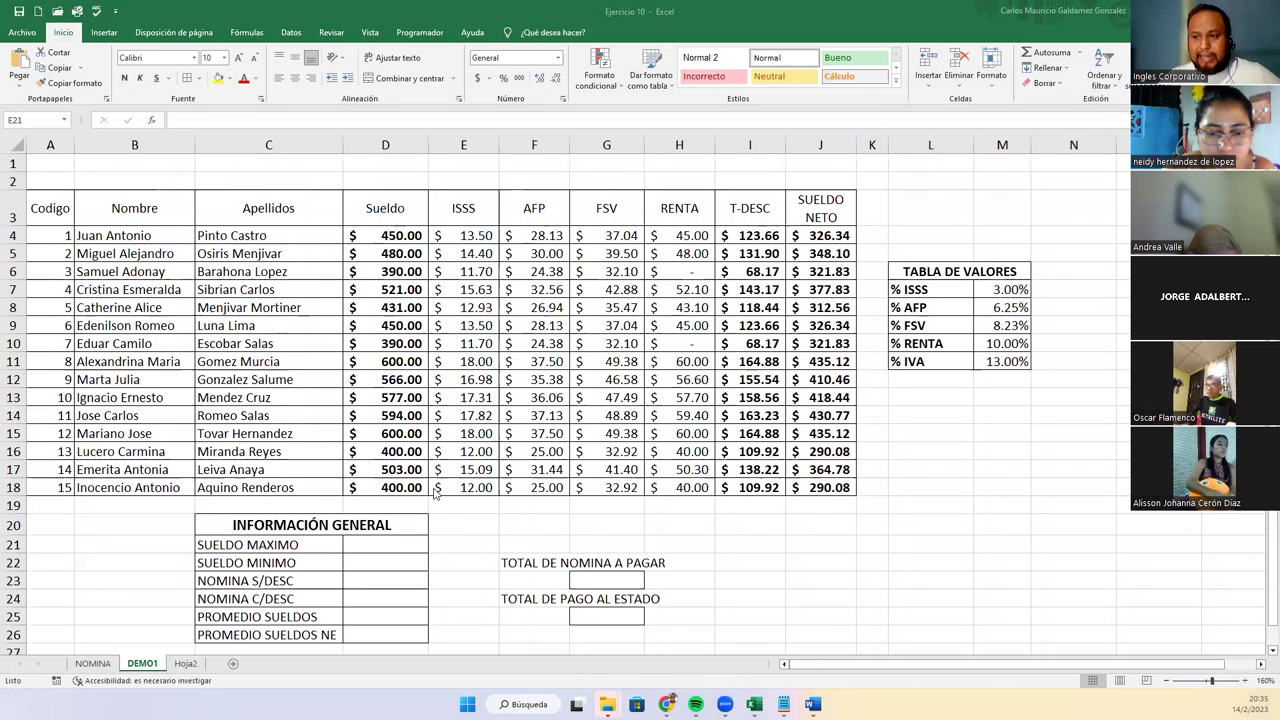
scroll(431, 488, "down", 1)
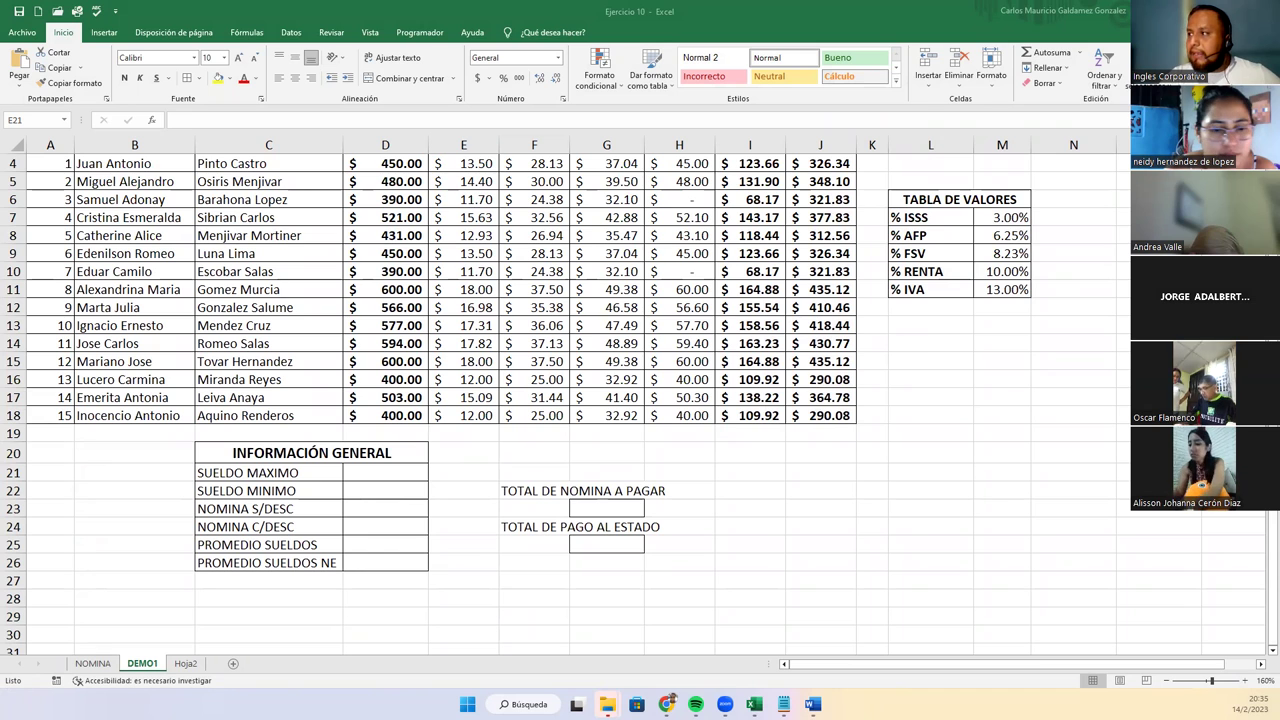
scroll(431, 488, "up", 1)
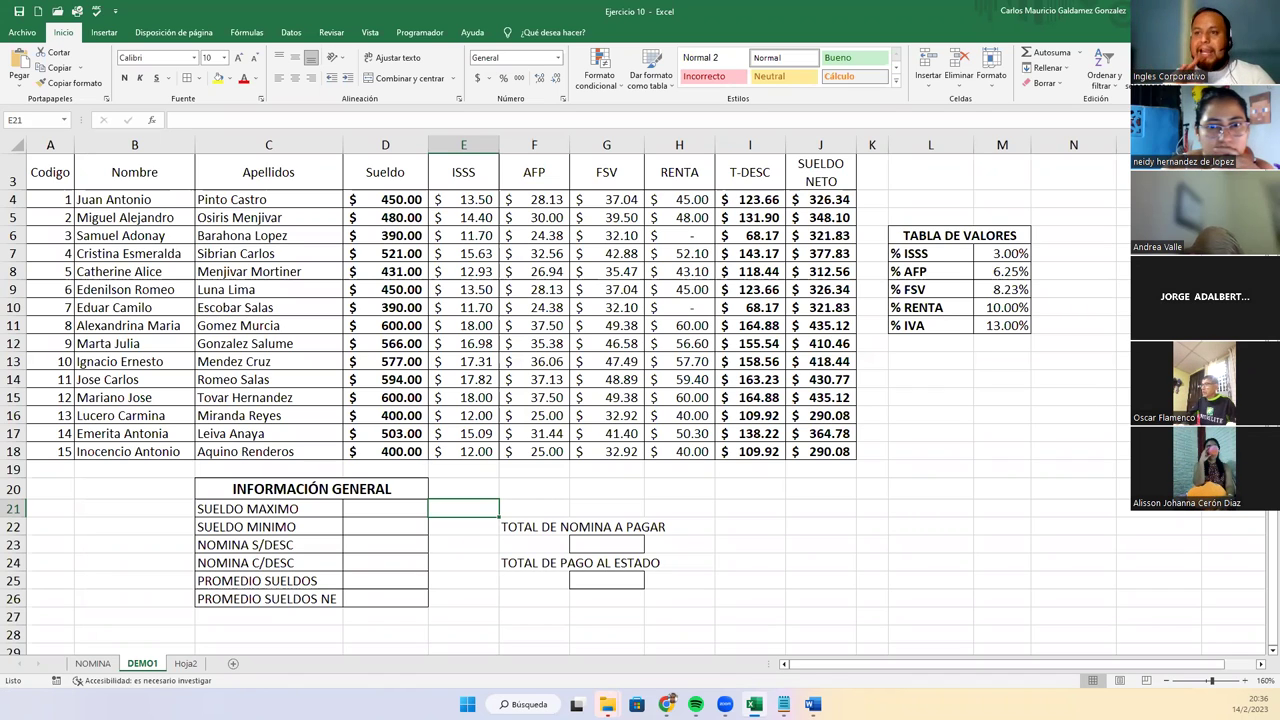
scroll(19, 174, "up", 1)
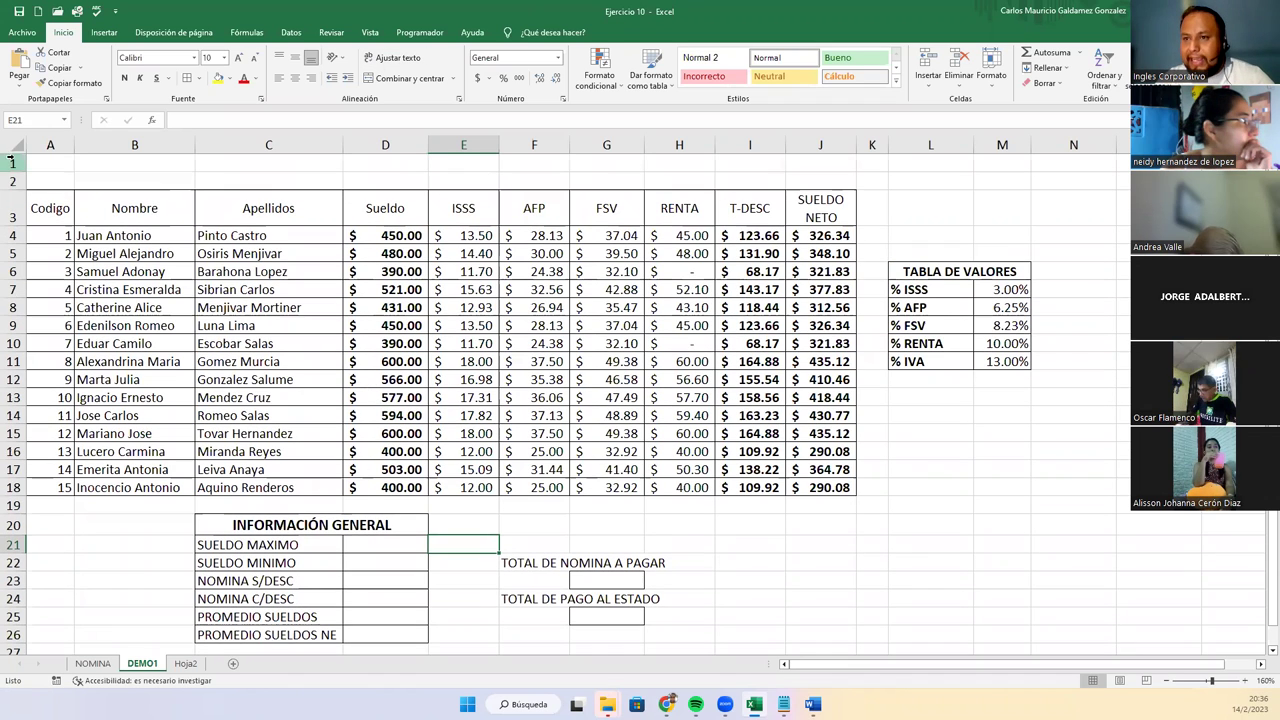
left_click_drag(50, 208, 944, 494)
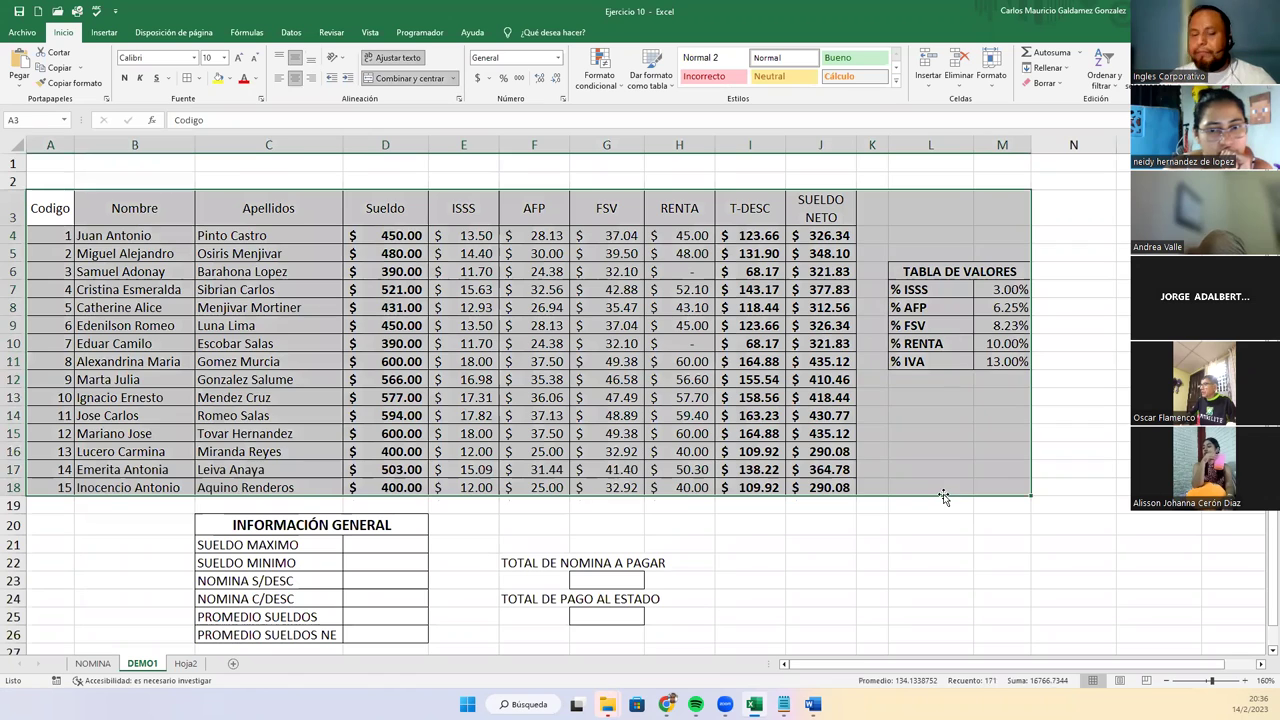
left_click(810, 445)
left_click_drag(1000, 289, 990, 362)
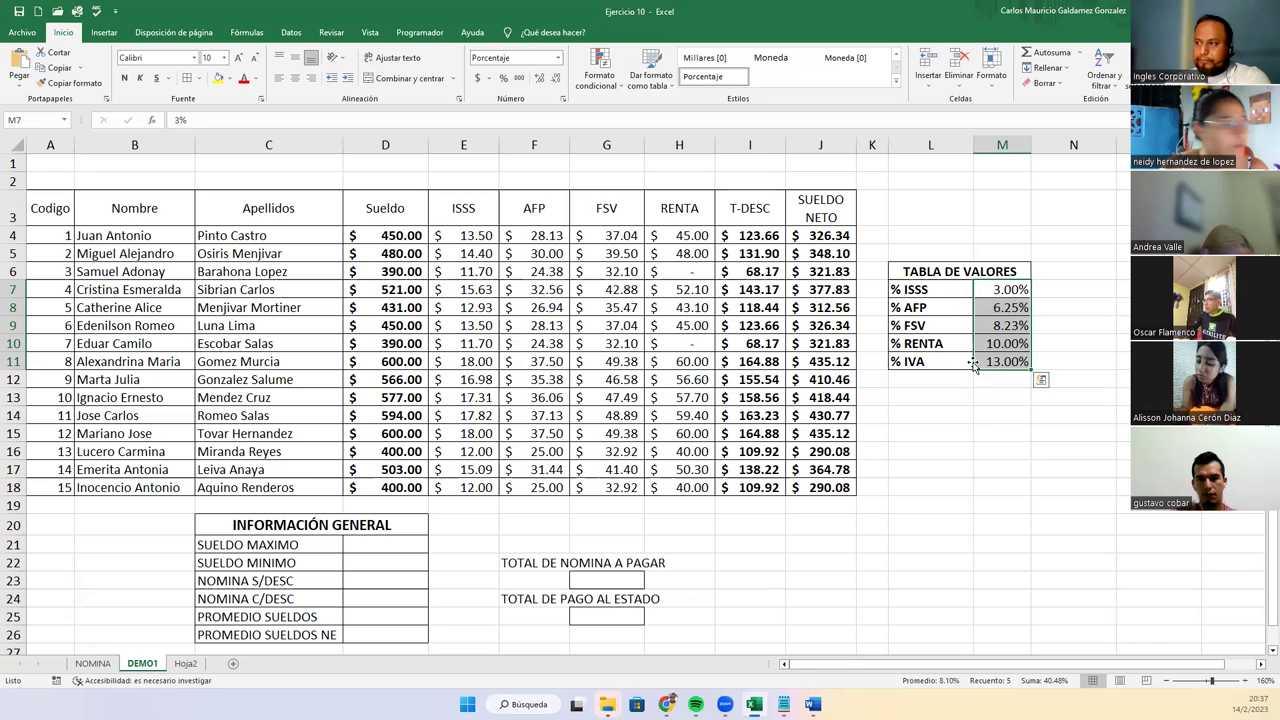
left_click(969, 362)
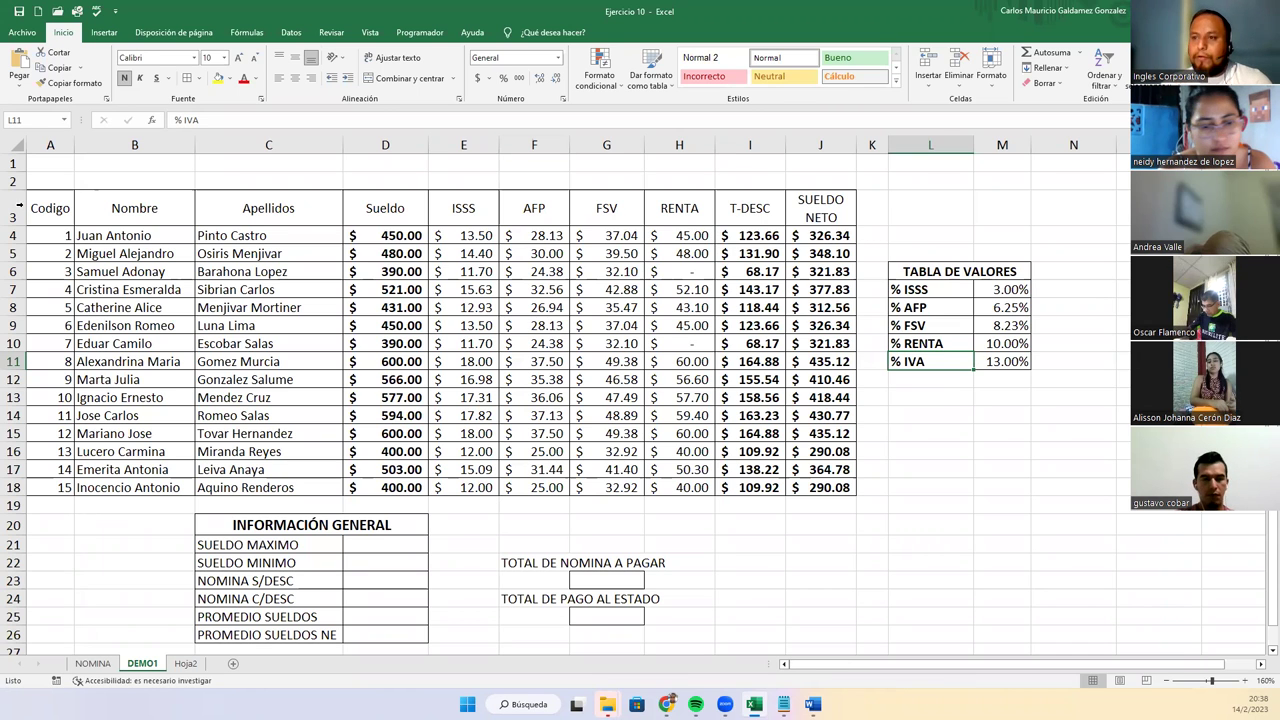
left_click_drag(48, 198, 966, 485)
left_click(966, 485)
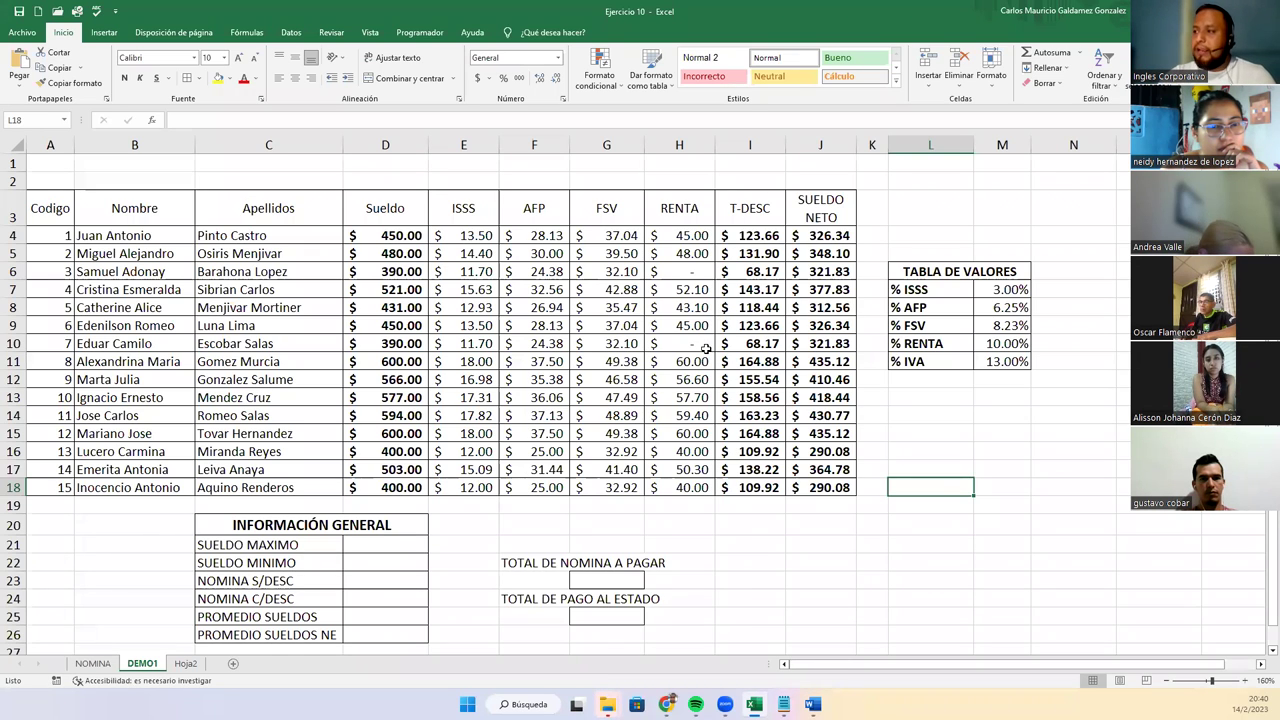
Examine the ISSS, AFP, FSV, RENTA and IVA percentages in TABLA DE VALORES
left_click_drag(891, 270, 890, 362)
left_click(940, 292)
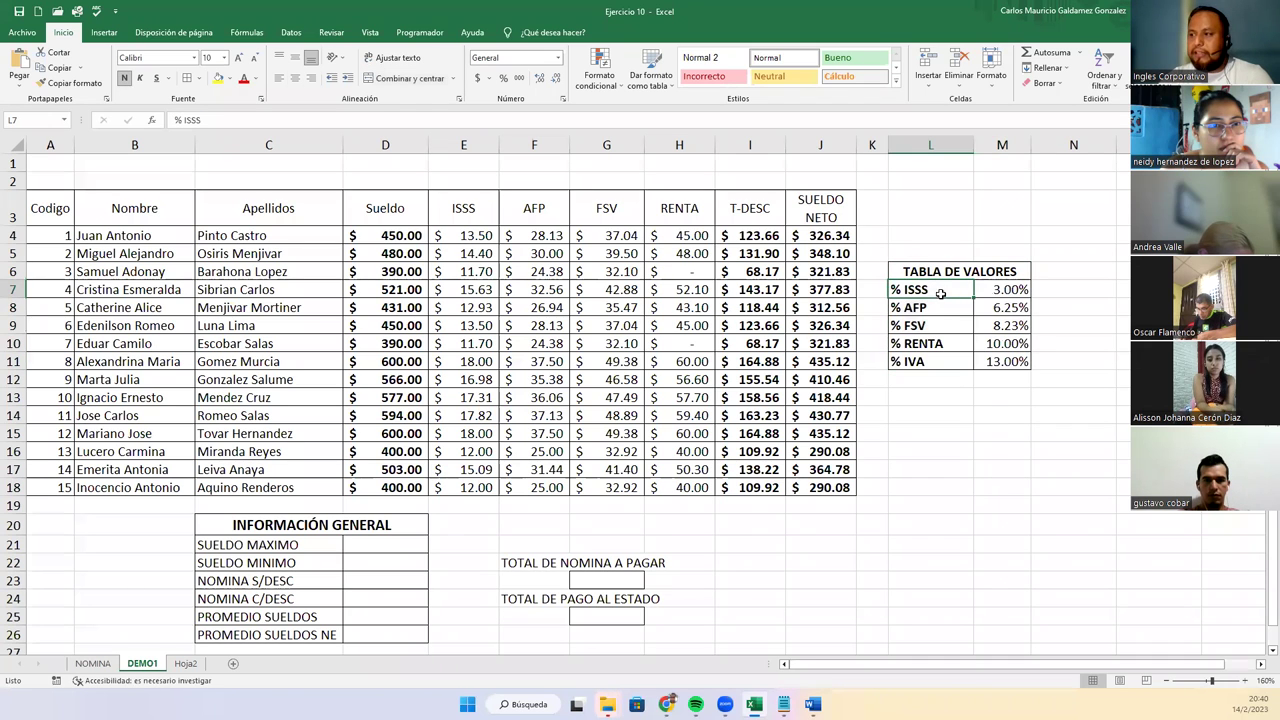
left_click_drag(990, 300, 938, 318)
left_click(940, 310)
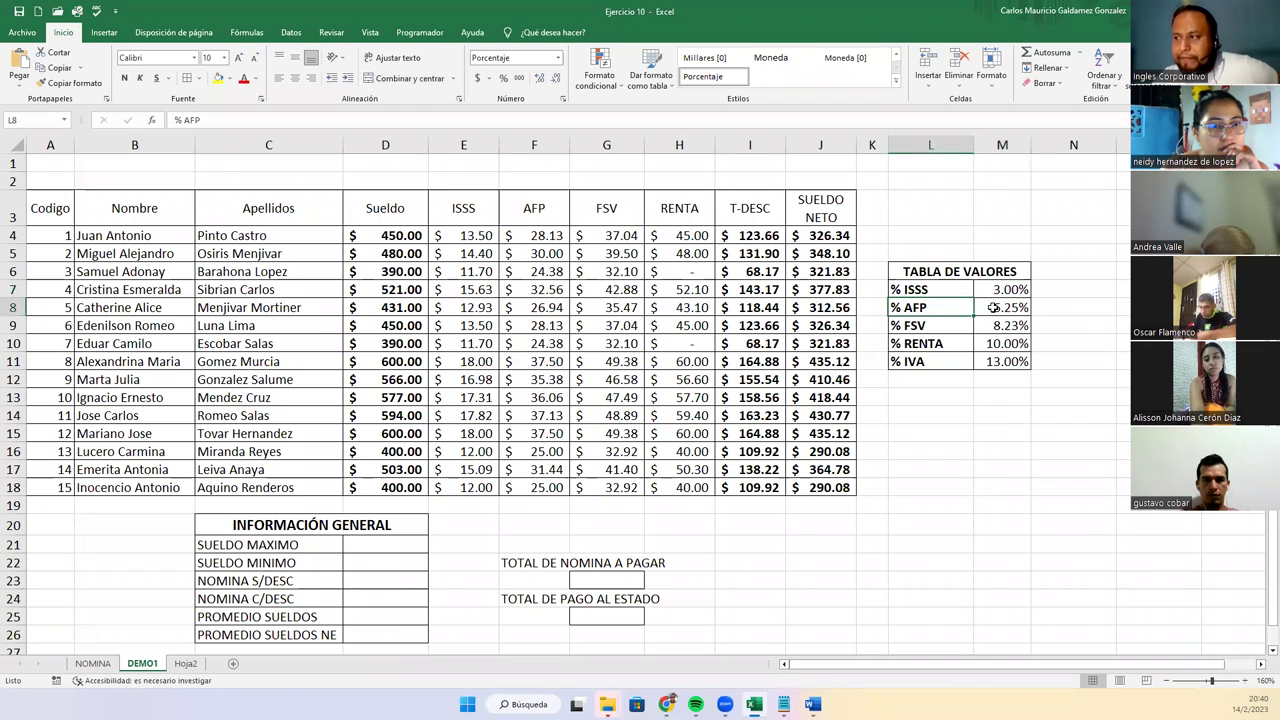
left_click(978, 327)
left_click(935, 324)
left_click(931, 363)
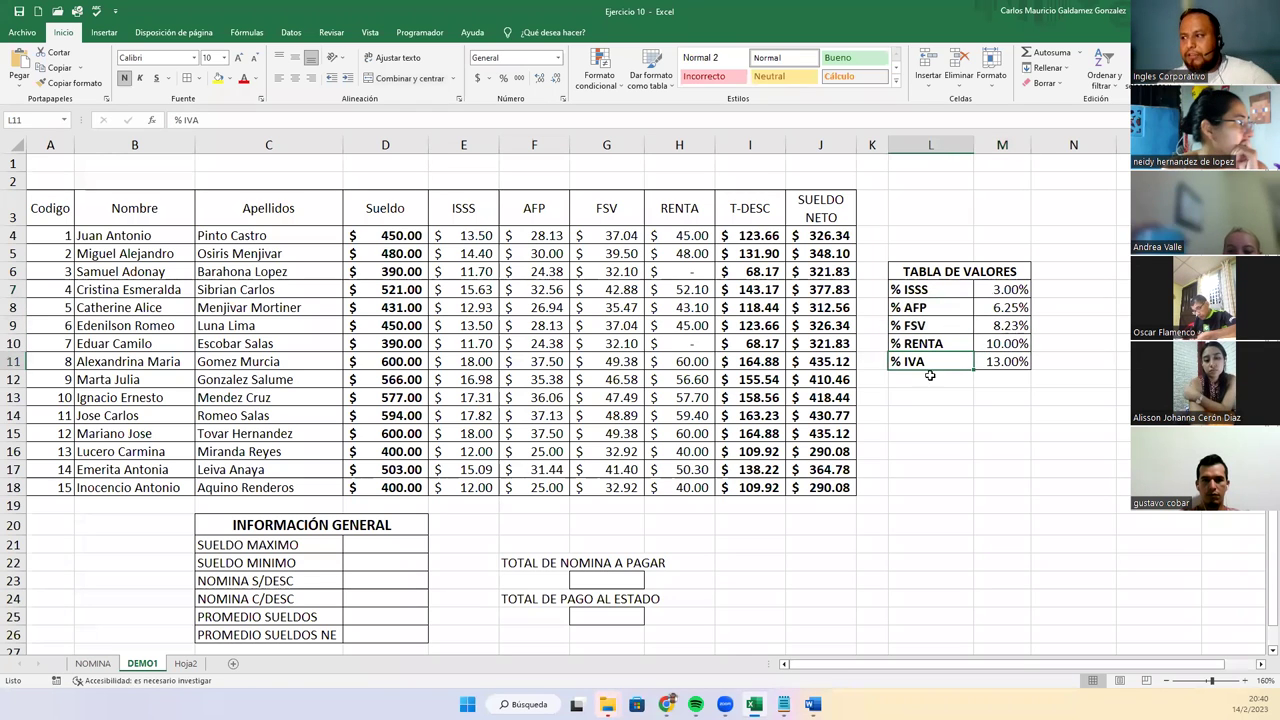
left_click(998, 363)
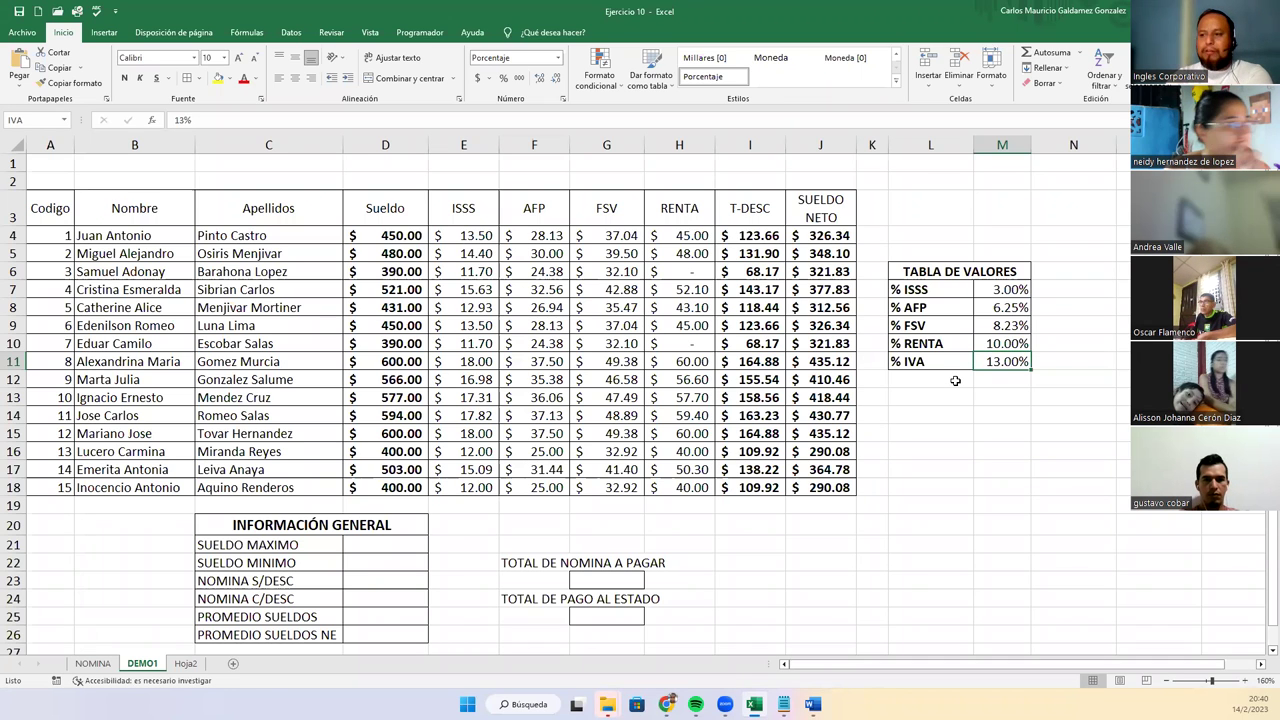
Review the labels and empty result cells of the INFORMACIÓN GENERAL block, from SUELDO MAXIMO to the net salary average
scroll(449, 515, "down", 2)
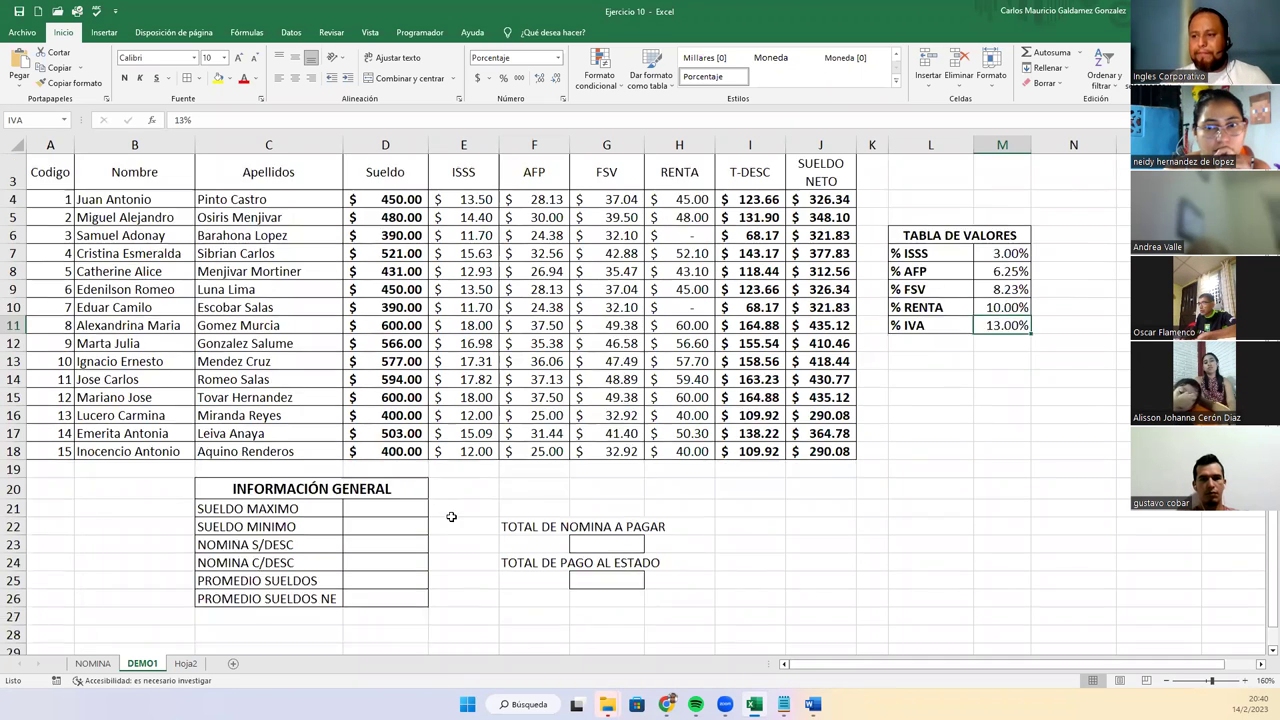
left_click(220, 457)
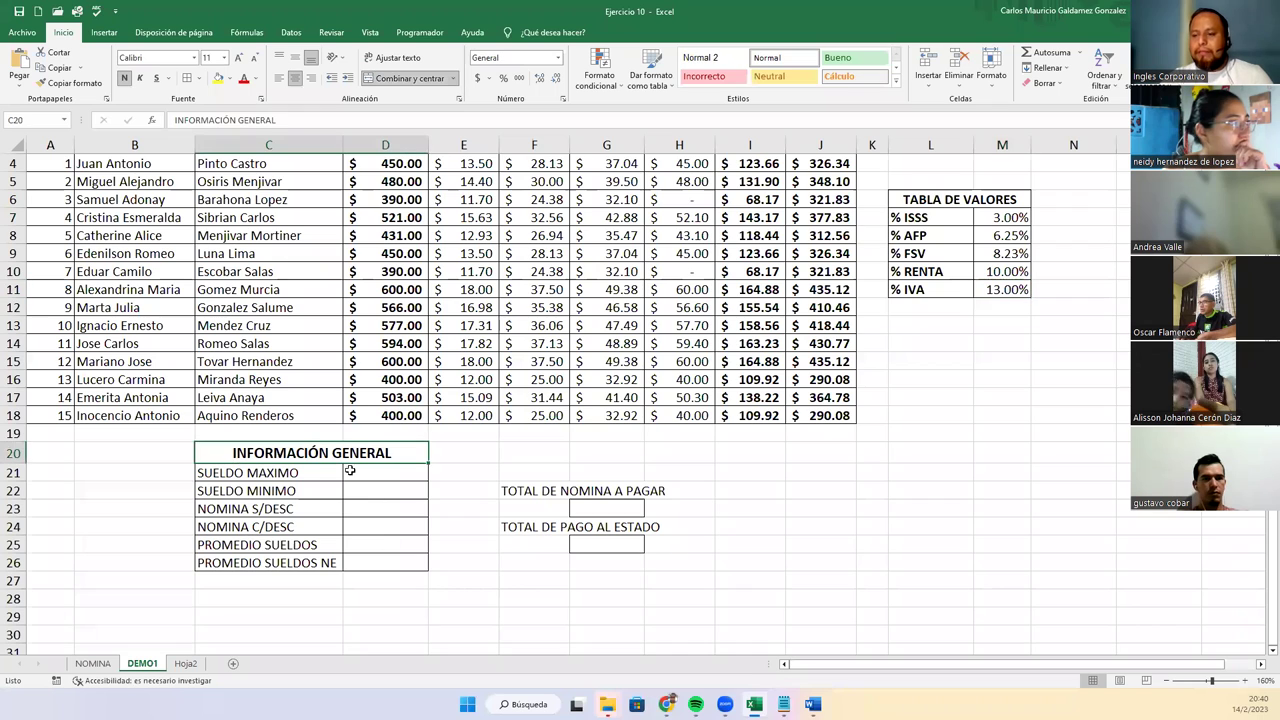
left_click(233, 476)
left_click(380, 477)
left_click(373, 491)
left_click(372, 509)
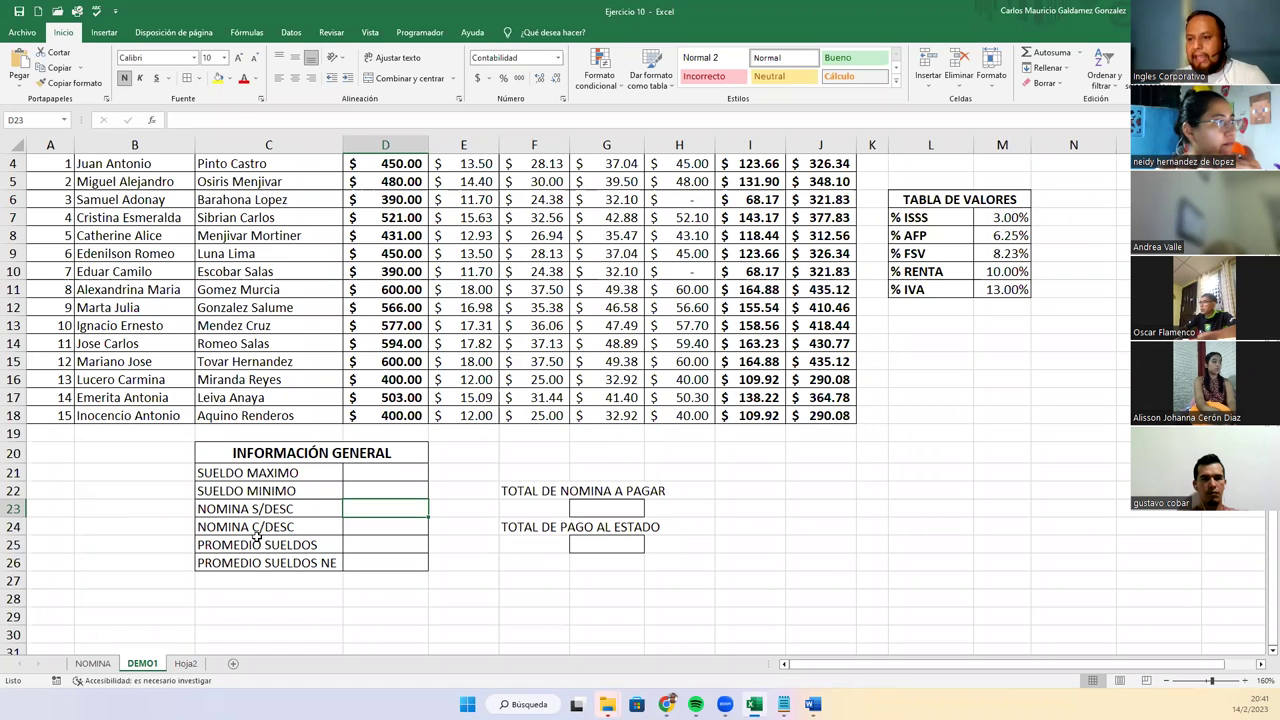
left_click(242, 531)
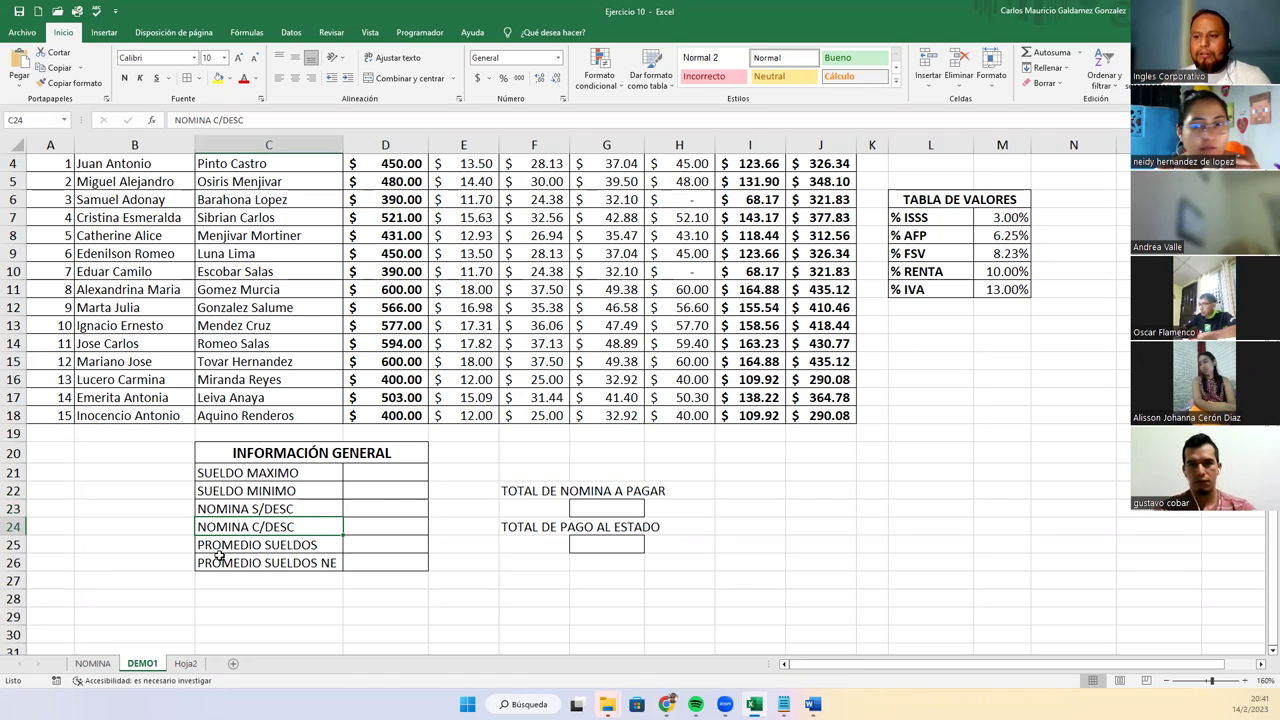
left_click(366, 545)
left_click(340, 563)
left_click(353, 563)
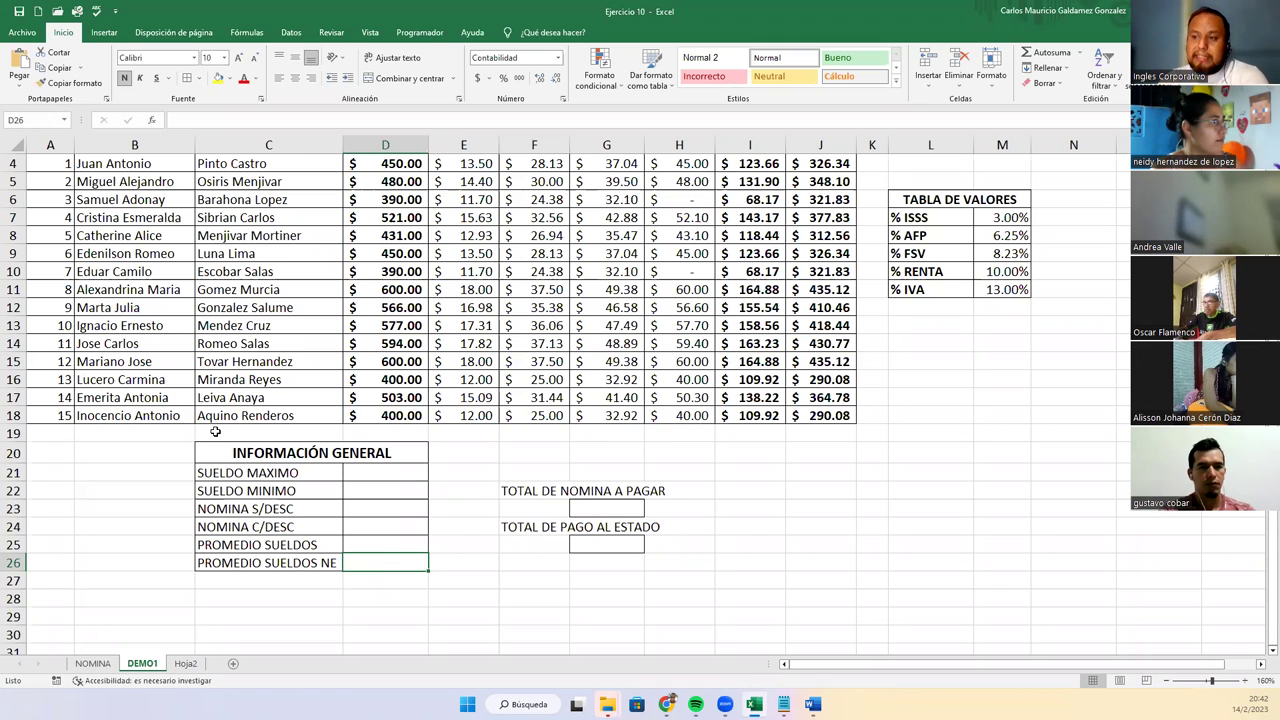
Go through result cells D21 to D26 and the result cells for TOTAL DE NOMINA A PAGAR and TOTAL DE PAGO AL ESTADO
left_click_drag(228, 452, 690, 565)
left_click(382, 563)
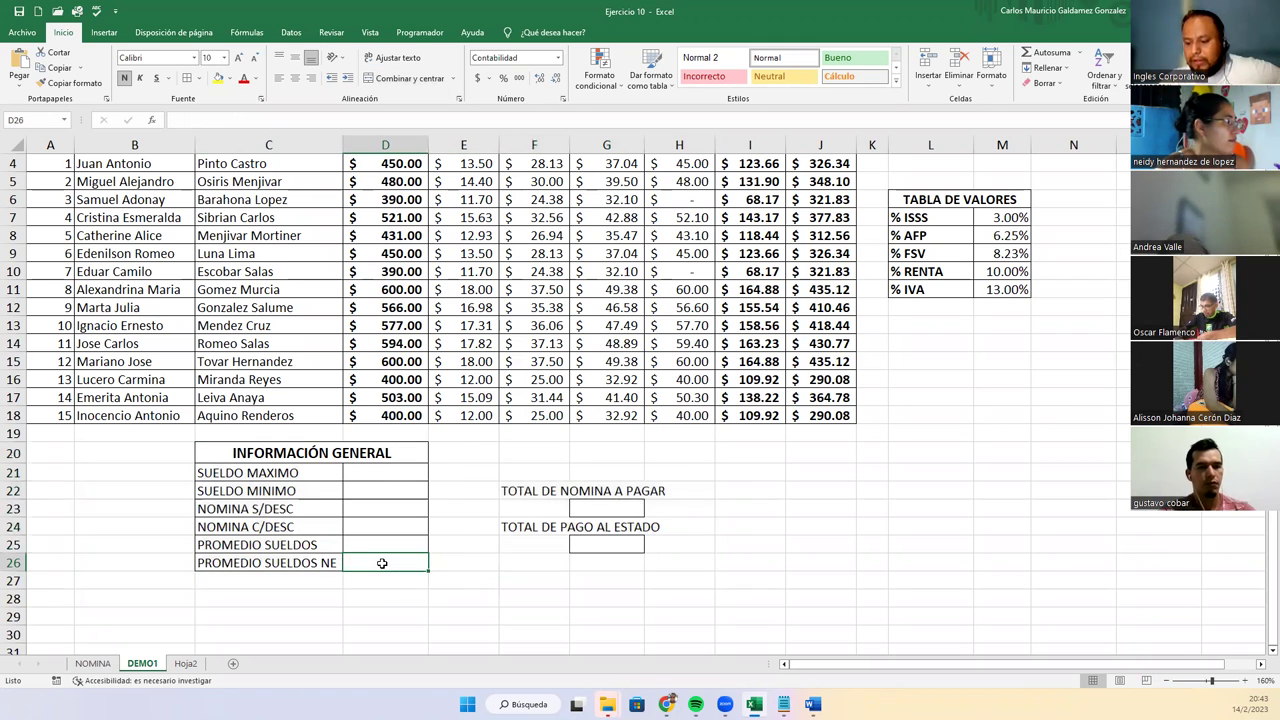
left_click(379, 478)
left_click(379, 490)
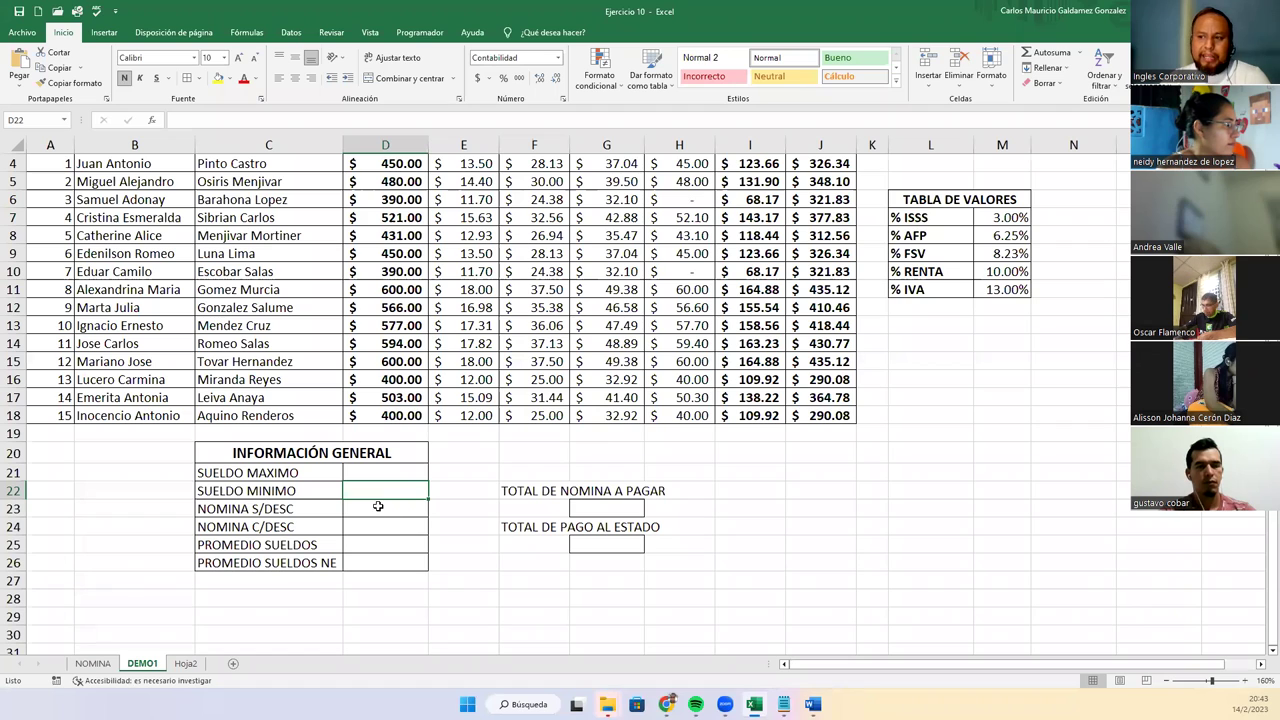
left_click(378, 506)
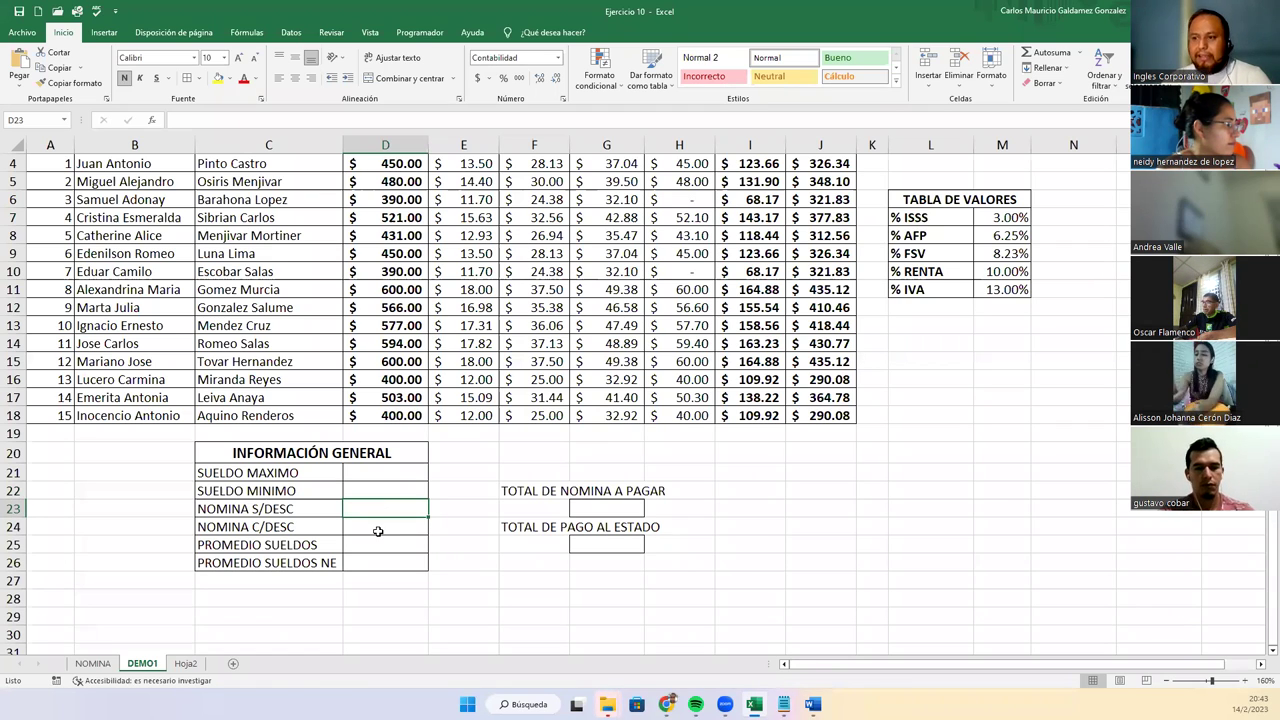
left_click(375, 527)
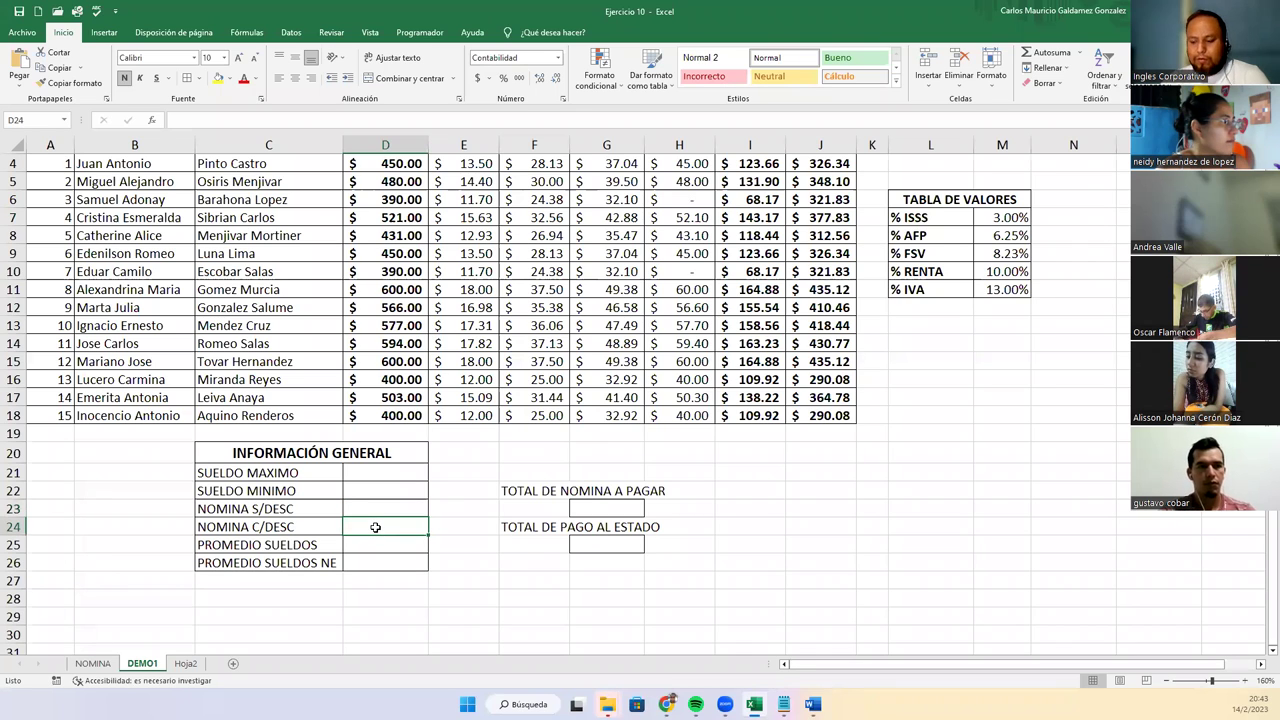
left_click(370, 542)
left_click(371, 564)
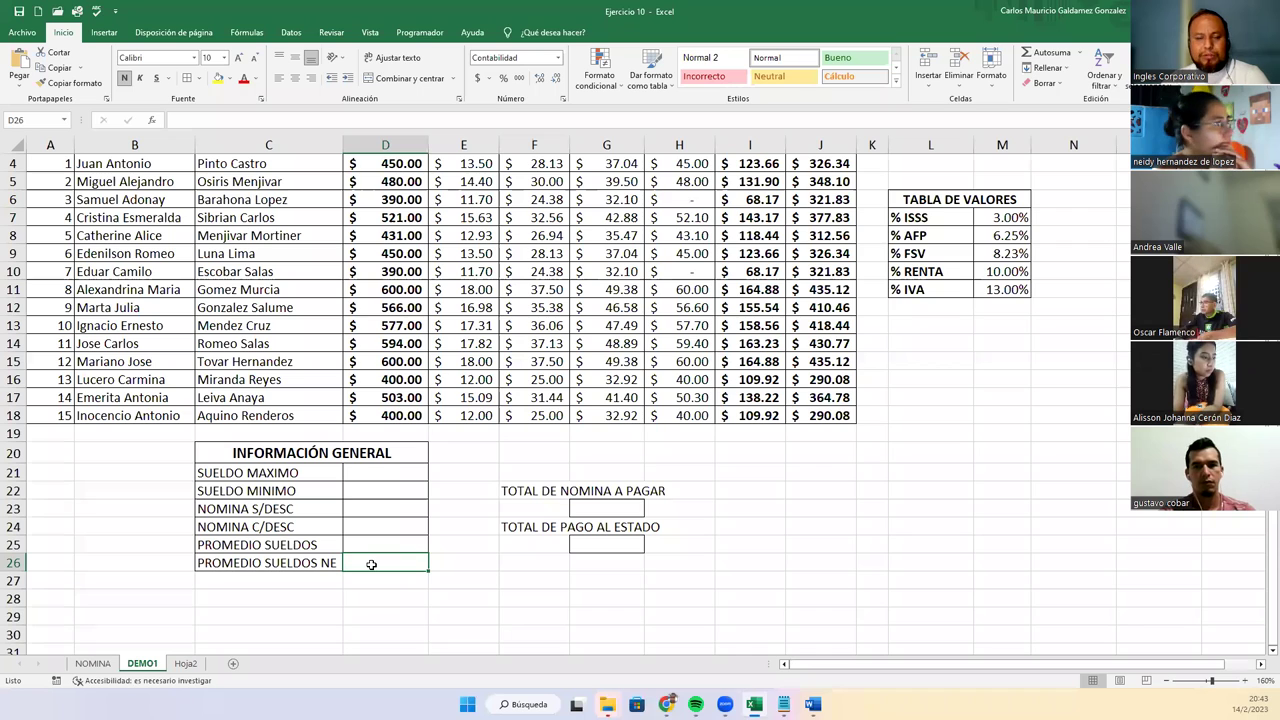
left_click(605, 512)
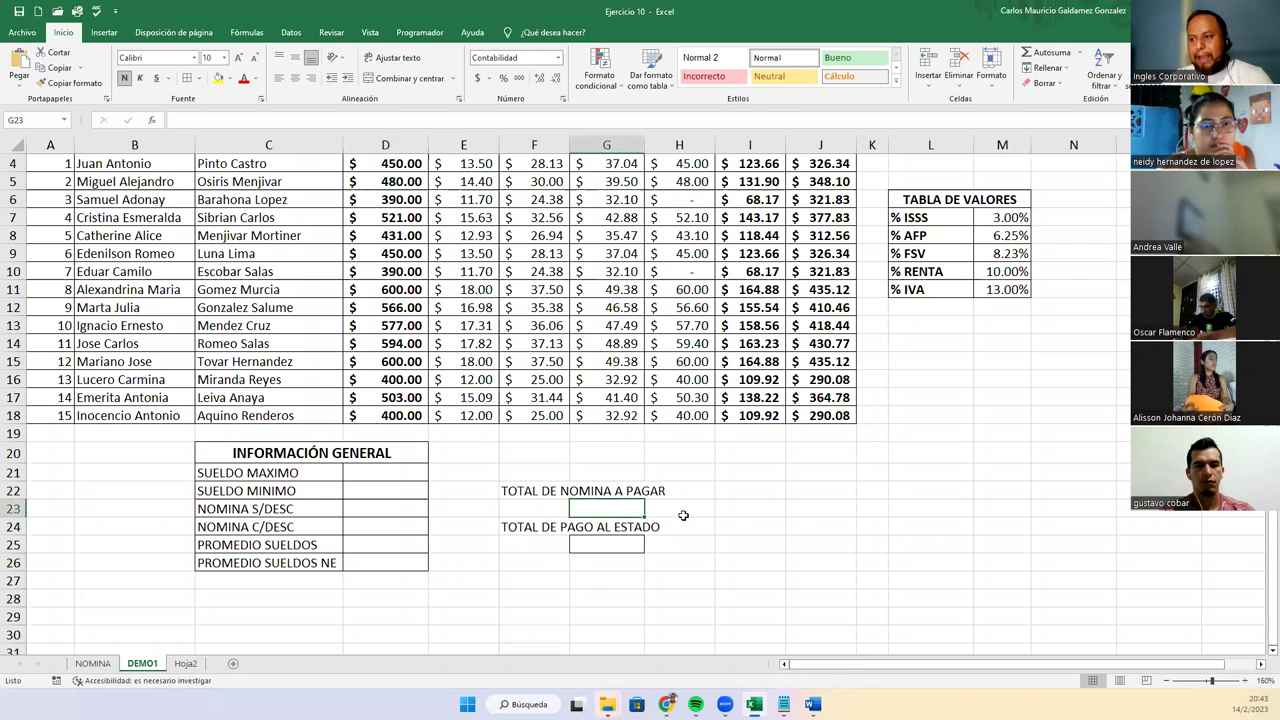
left_click(587, 543)
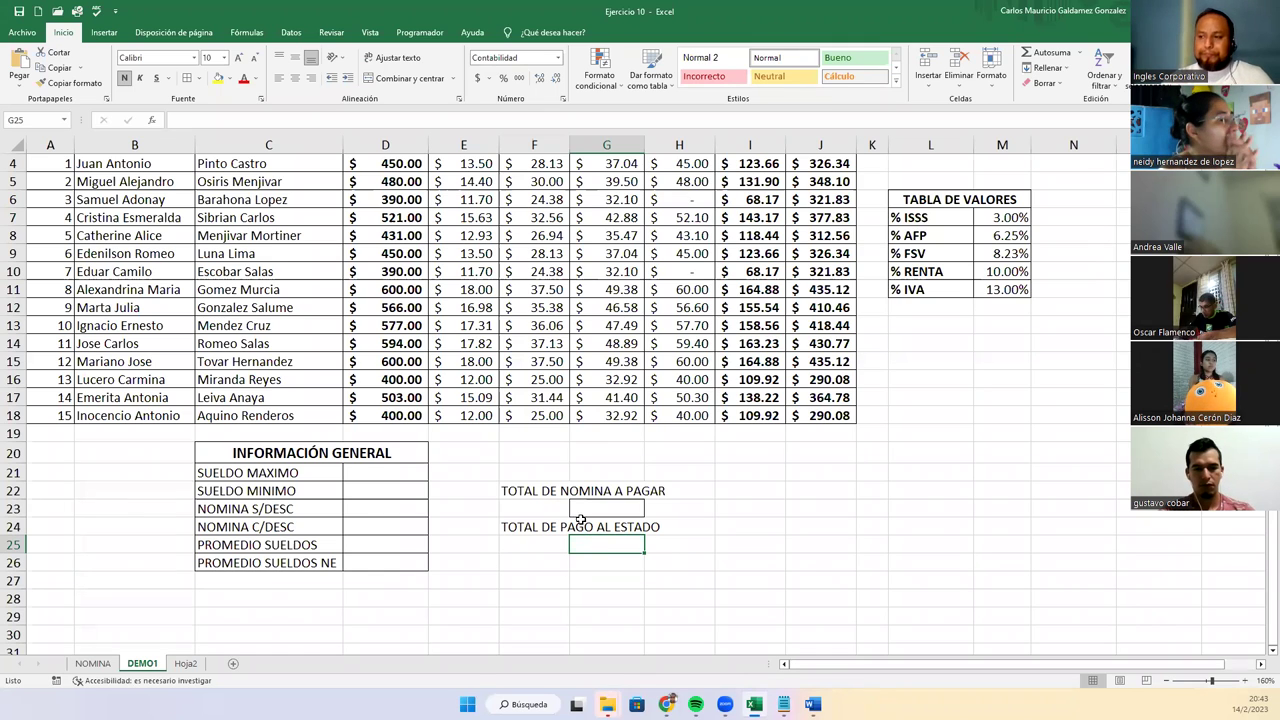
Calculate SUELDO MAXIMO in cell D21 with the formula =MAX(D4:D18) over the Sueldo column
mouse_move(360, 475)
left_mouse_down()
mouse_move(365, 491)
mouse_move(363, 472)
left_mouse_up()
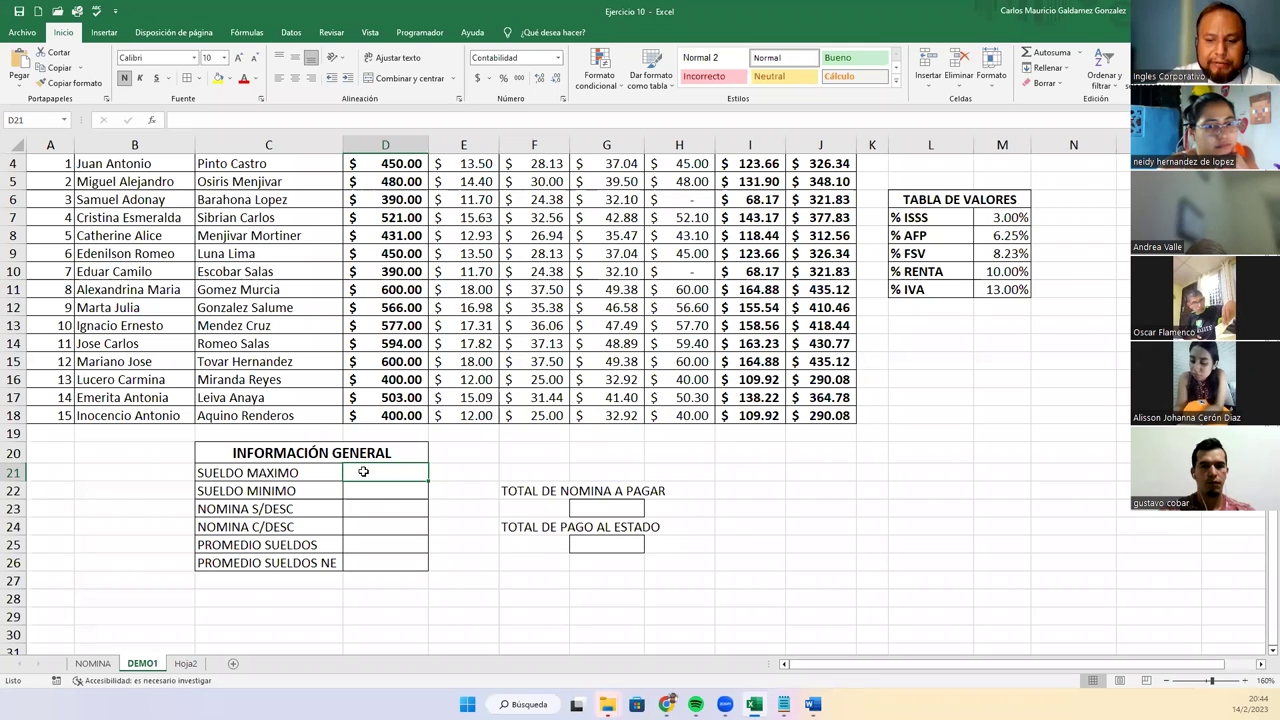
type("=")
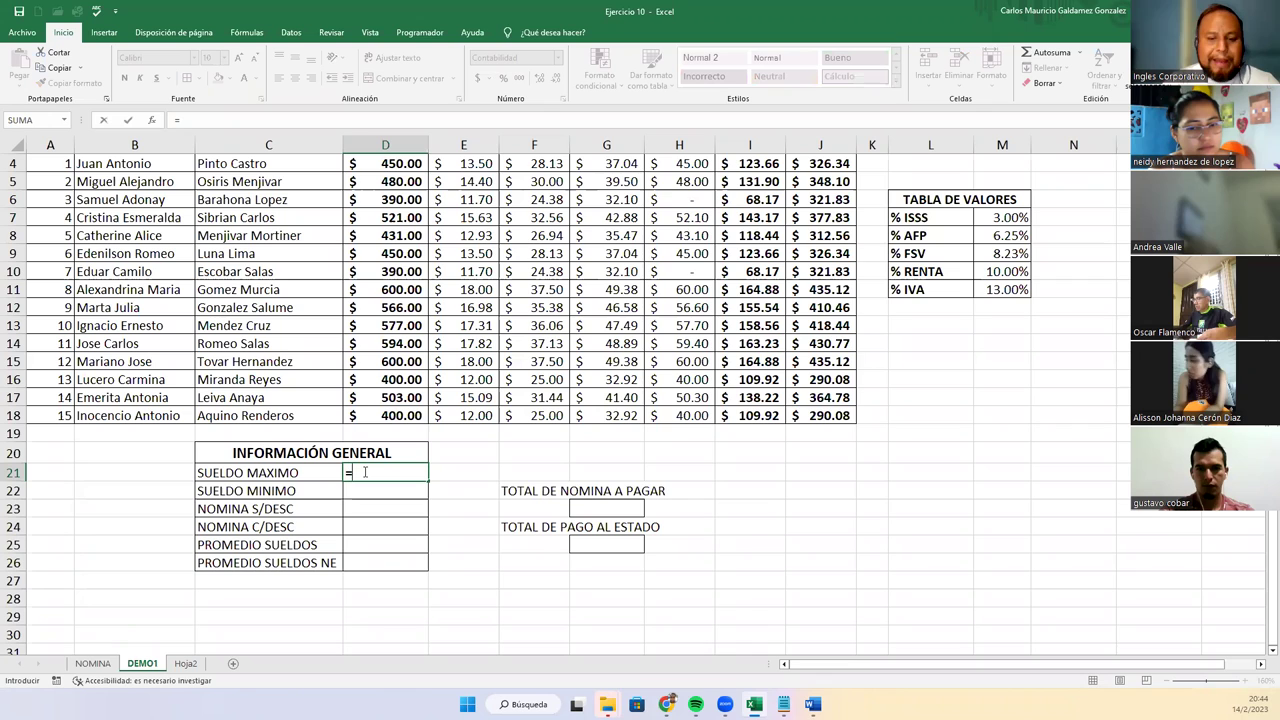
type("MAX(")
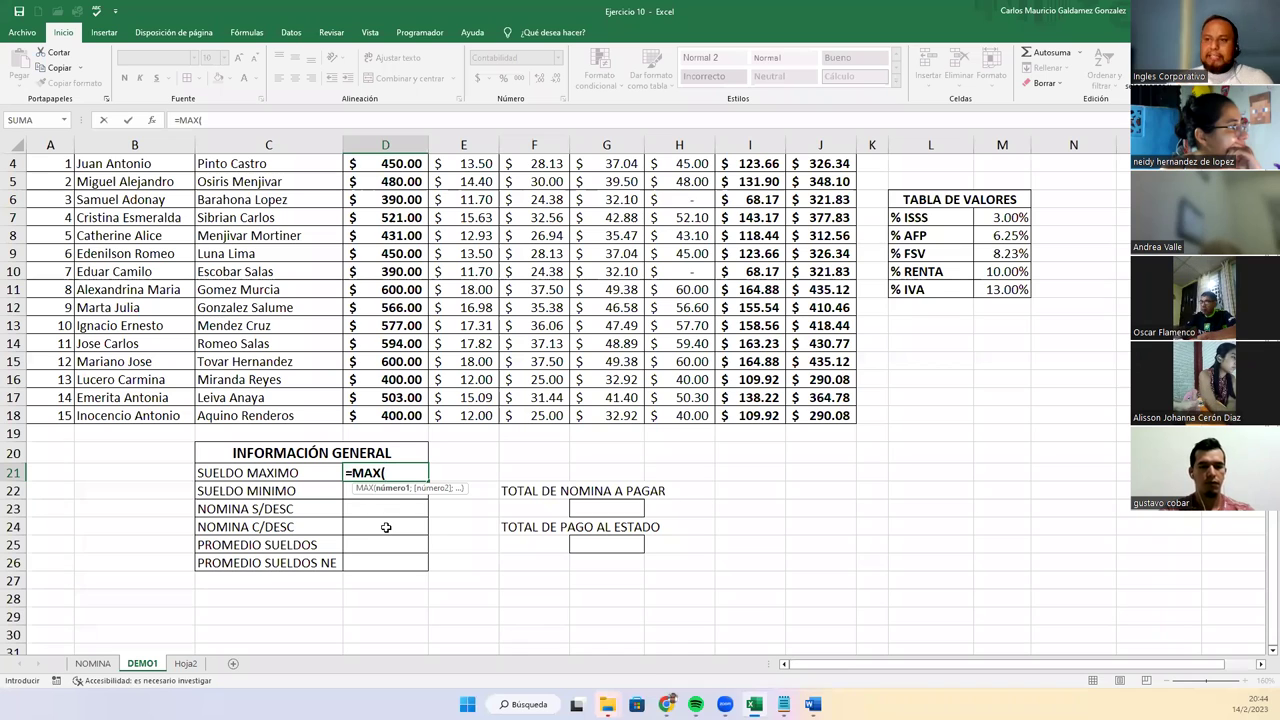
left_click(388, 167)
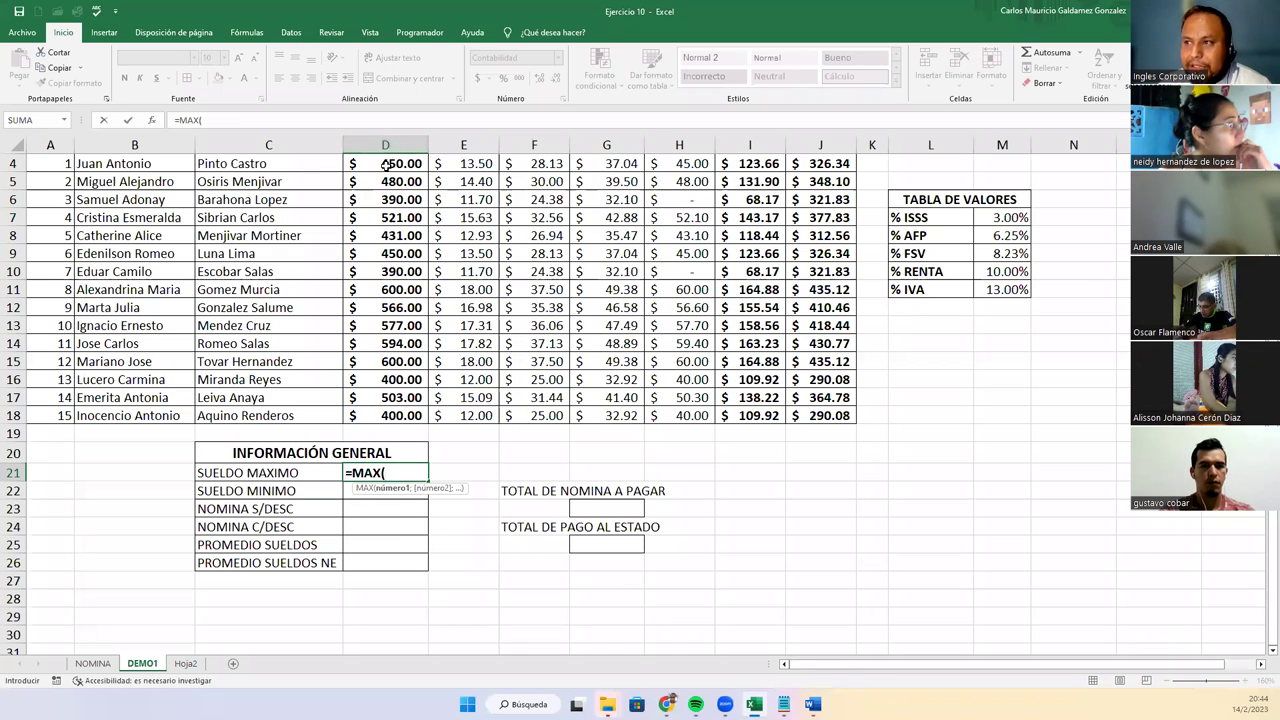
left_click_drag(380, 209, 373, 415)
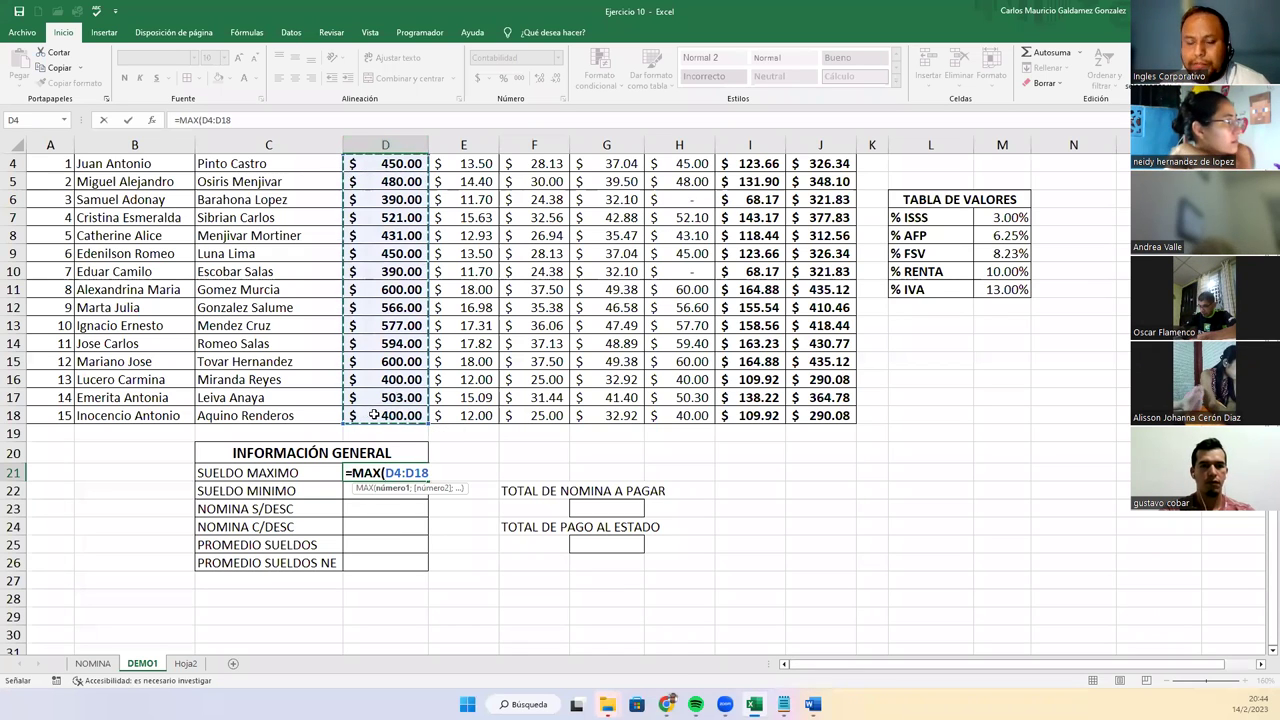
type(")")
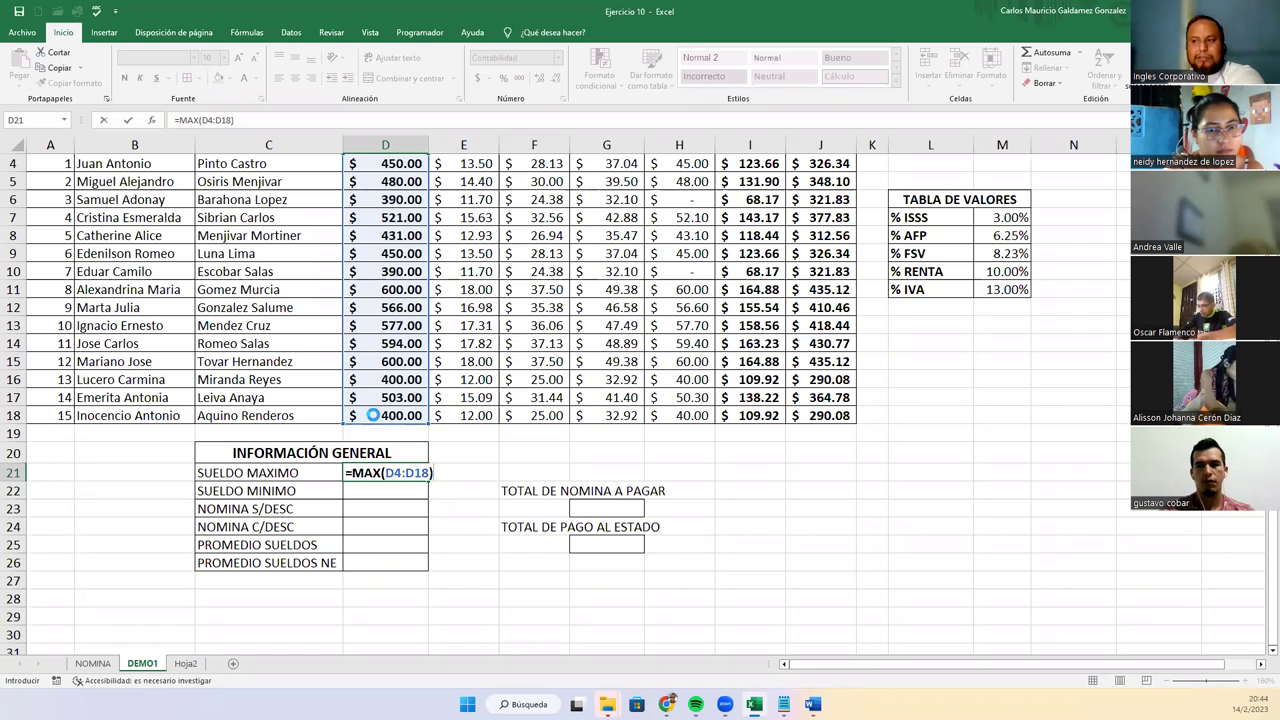
key("Return")
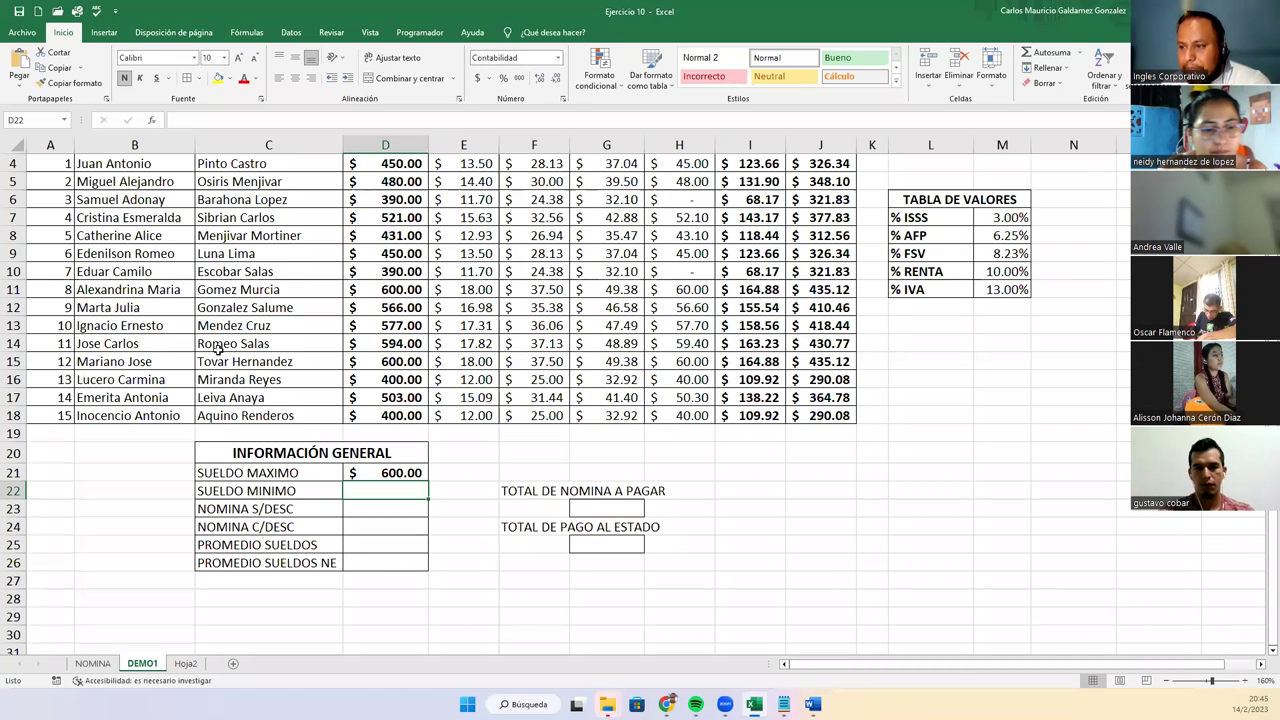
Calculate SUELDO MINIMO in cell D22 with the formula +MIN(D4:D18) over the Sueldo column
scroll(368, 486, "down", 1)
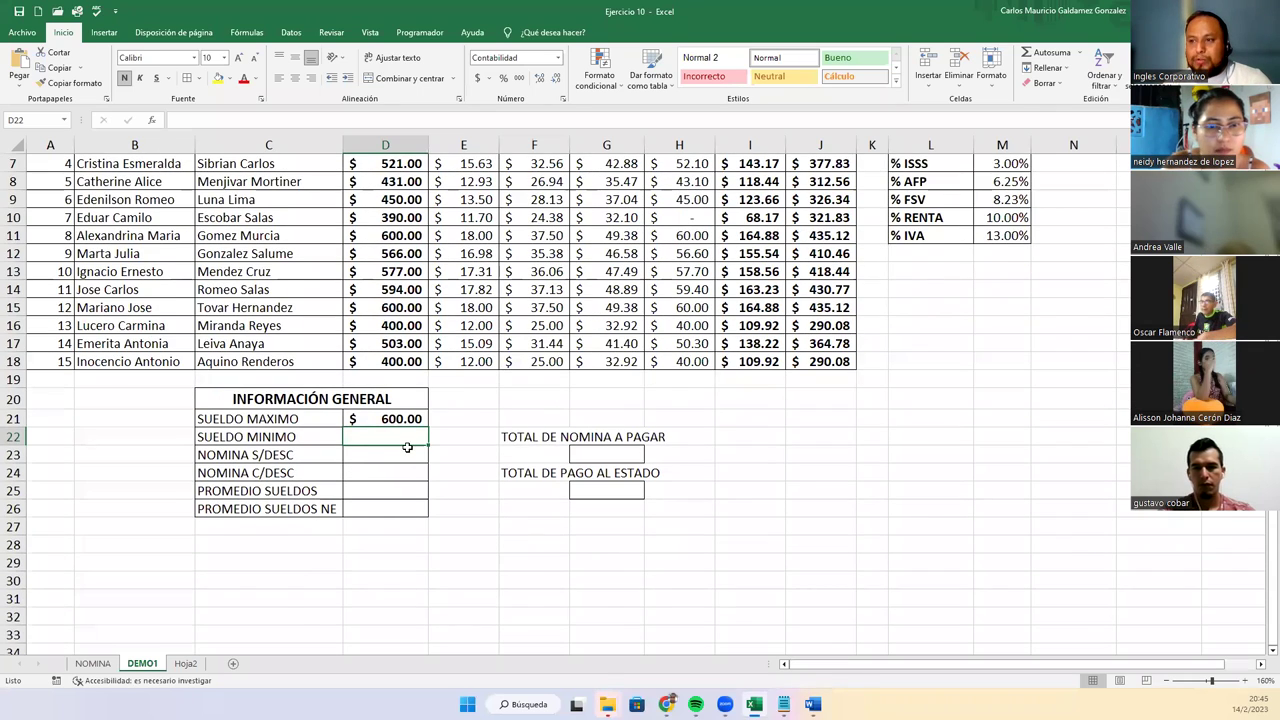
scroll(406, 443, "up", 2)
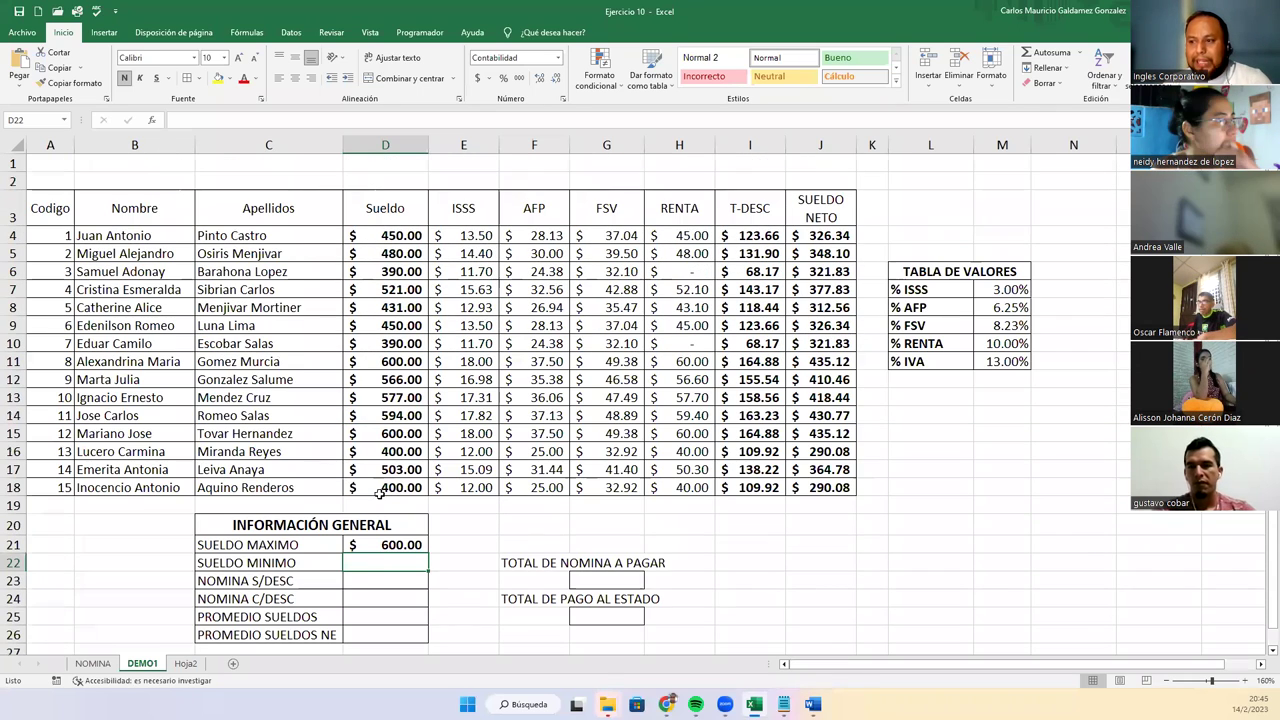
double_click(368, 565)
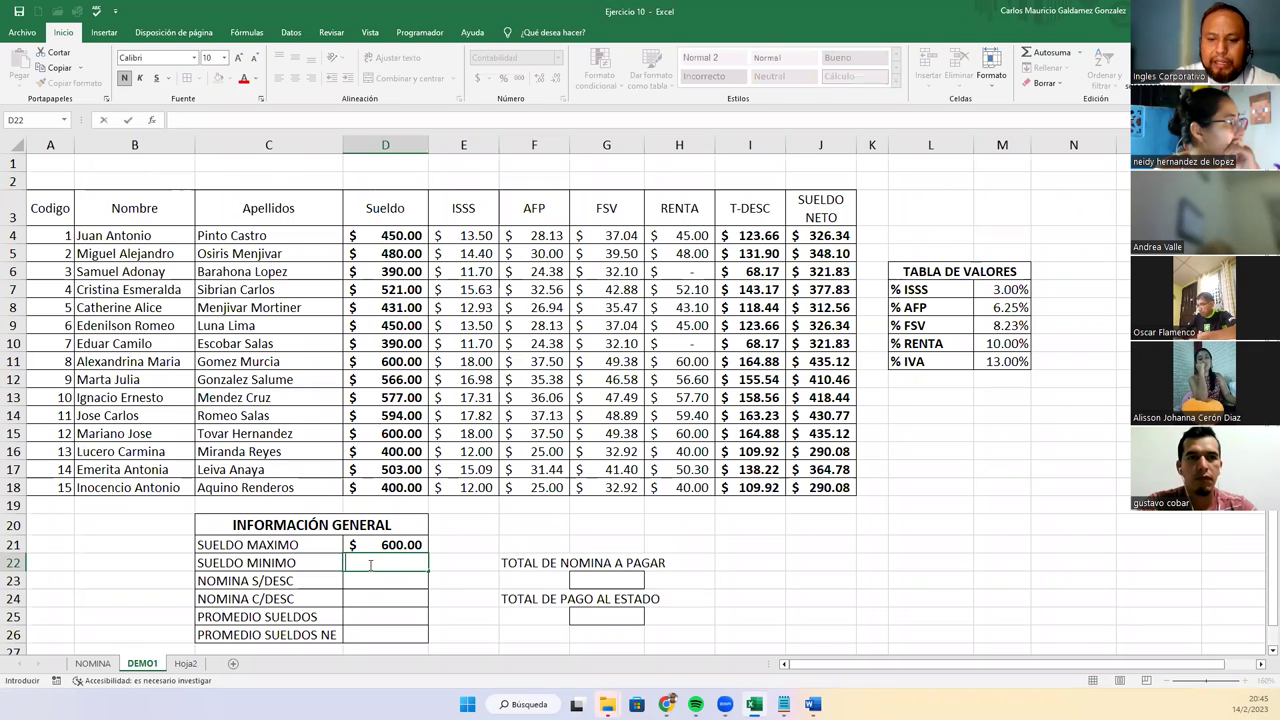
type("+")
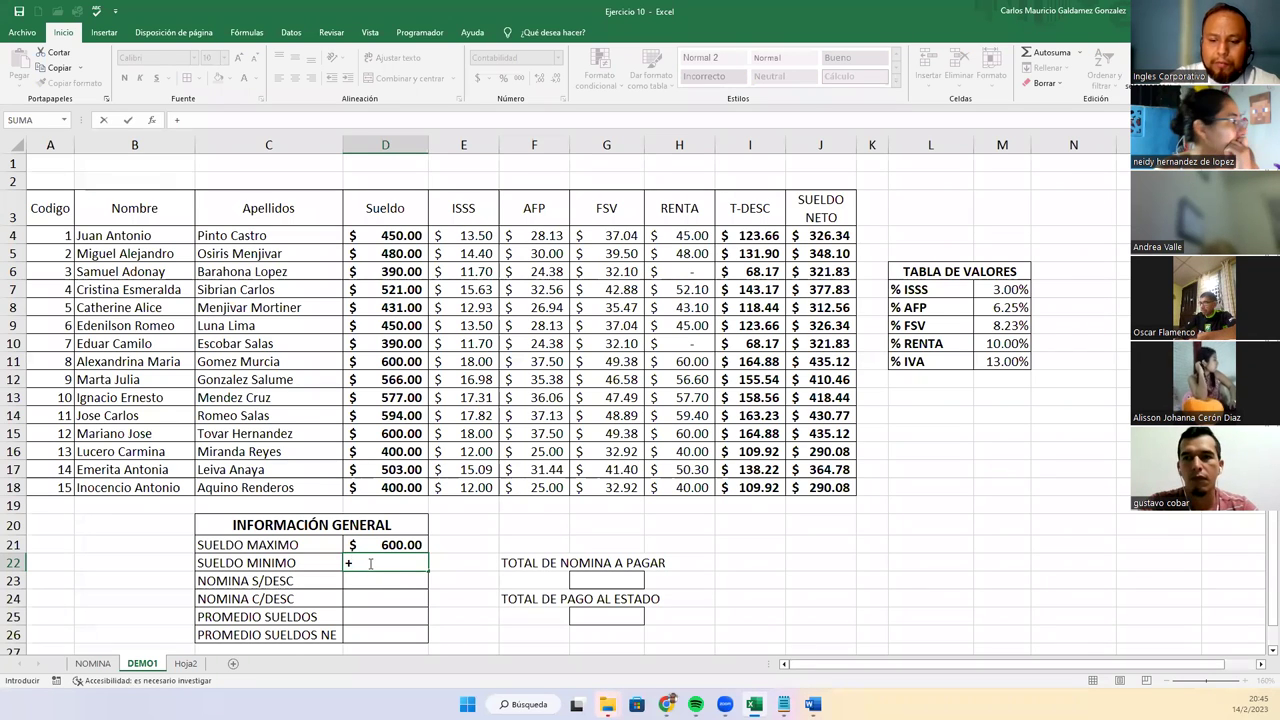
type("MIN(")
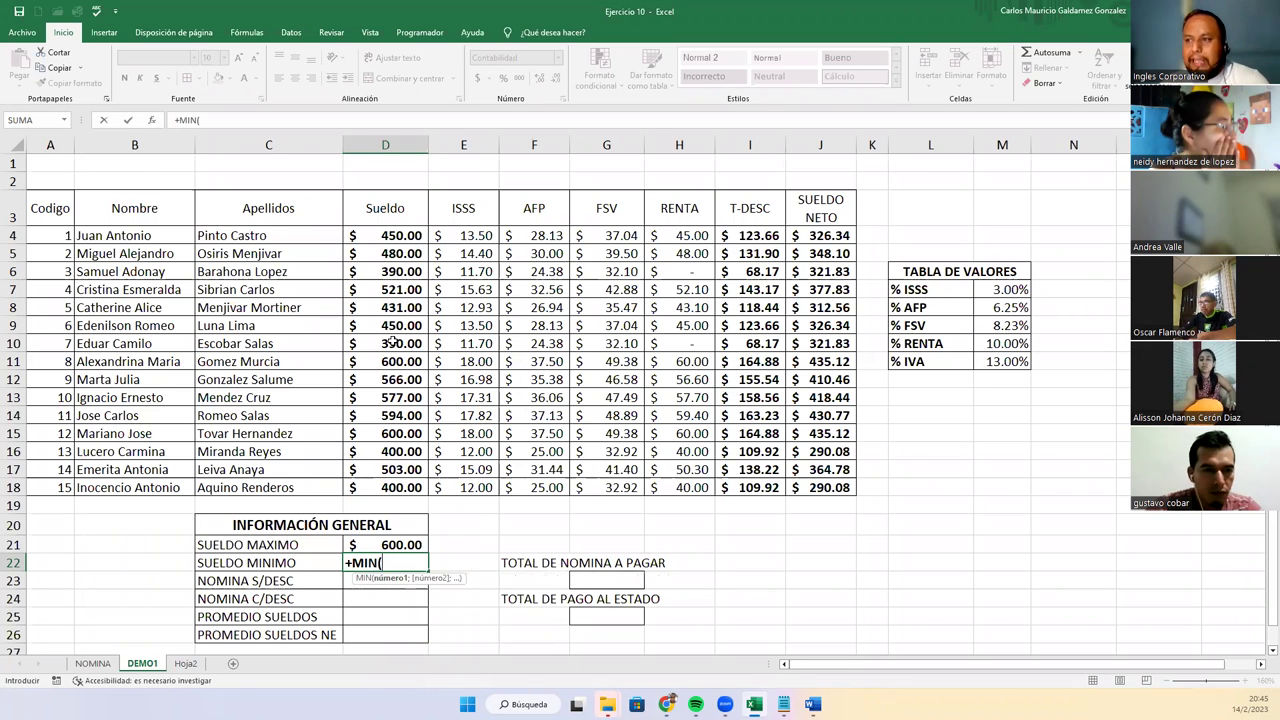
left_click_drag(370, 236, 381, 500)
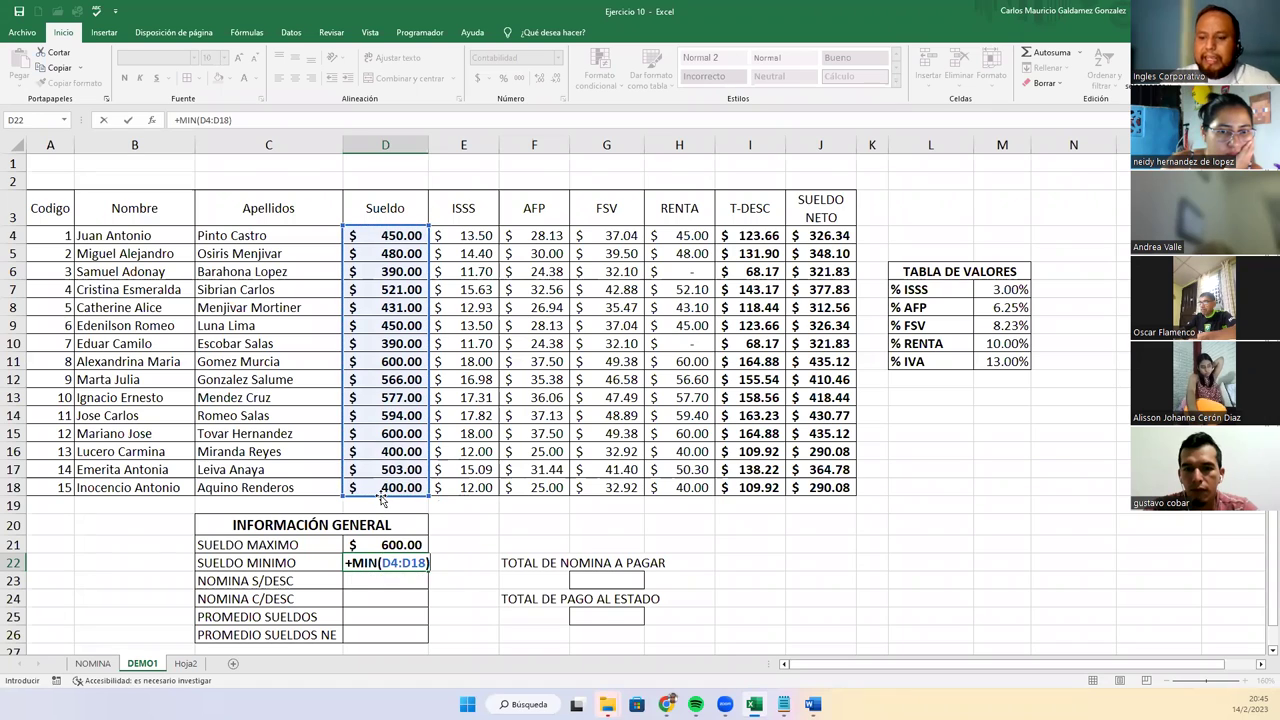
key("Return")
key("Return")
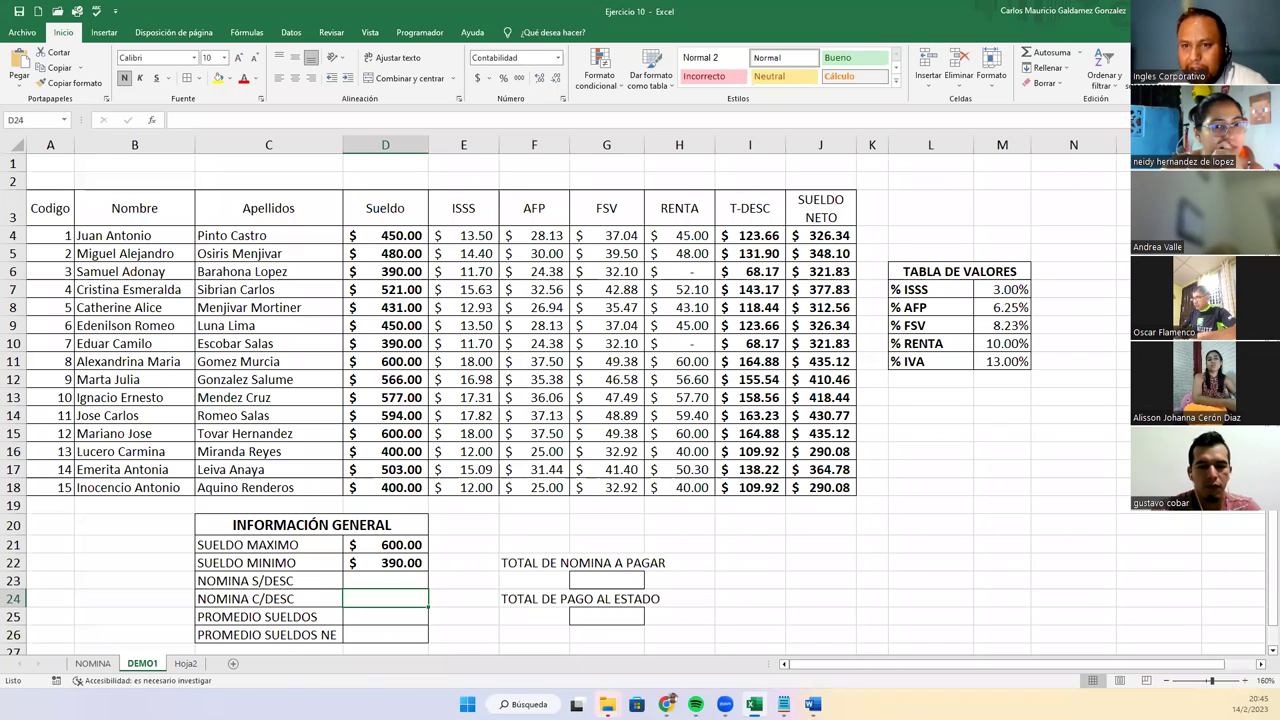
key("alt+Tab")
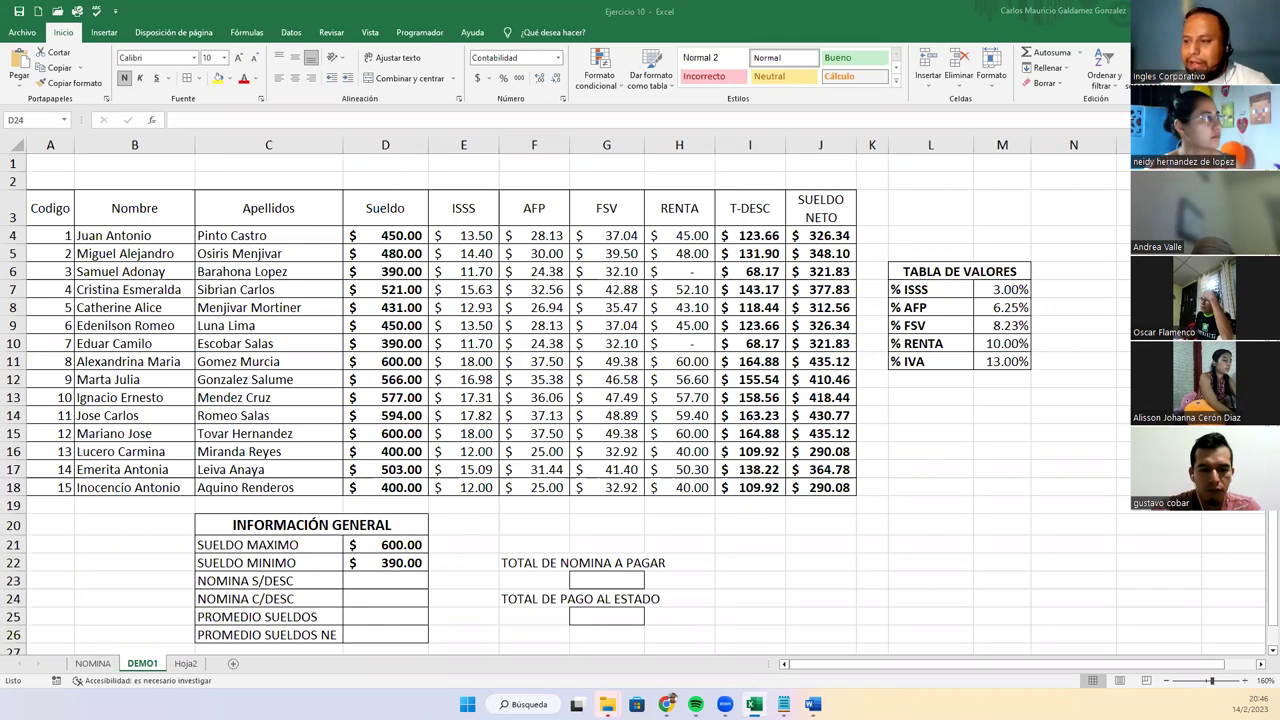
left_click(414, 561)
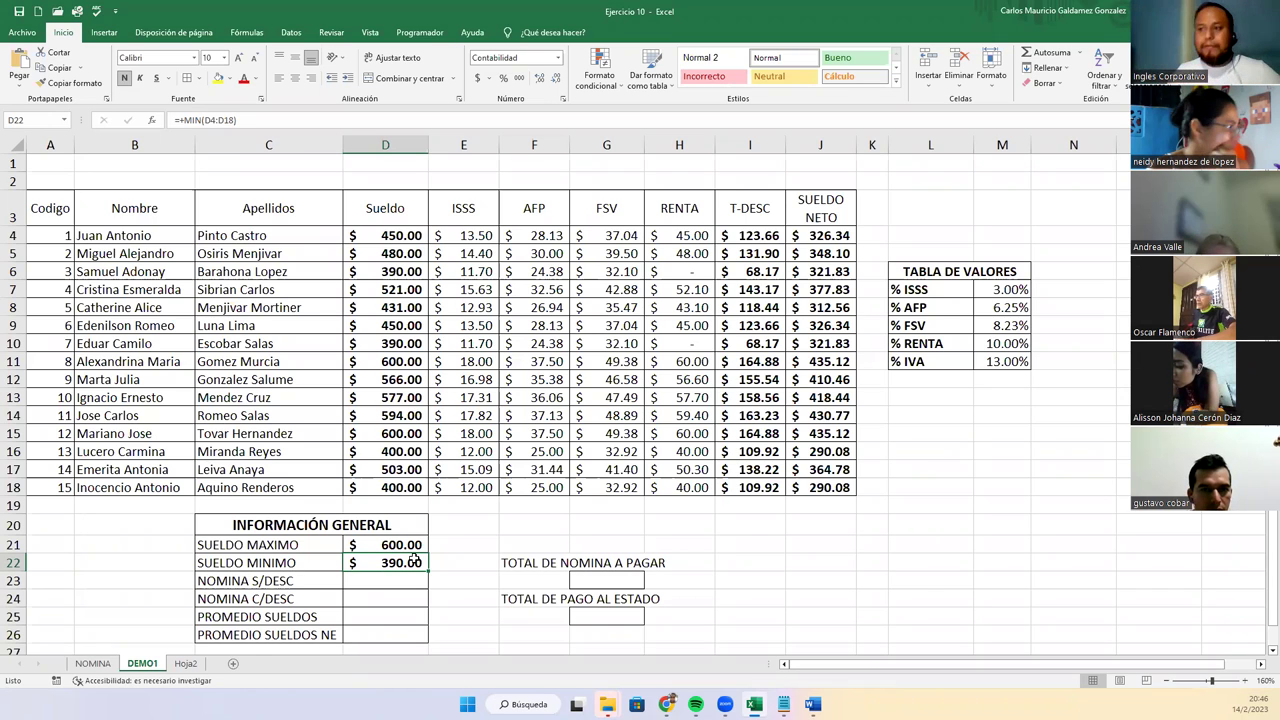
Total the gross salaries for NOMINA S/DESC in cell D23 with the formula =SUMA(D4:D18)
key("Return")
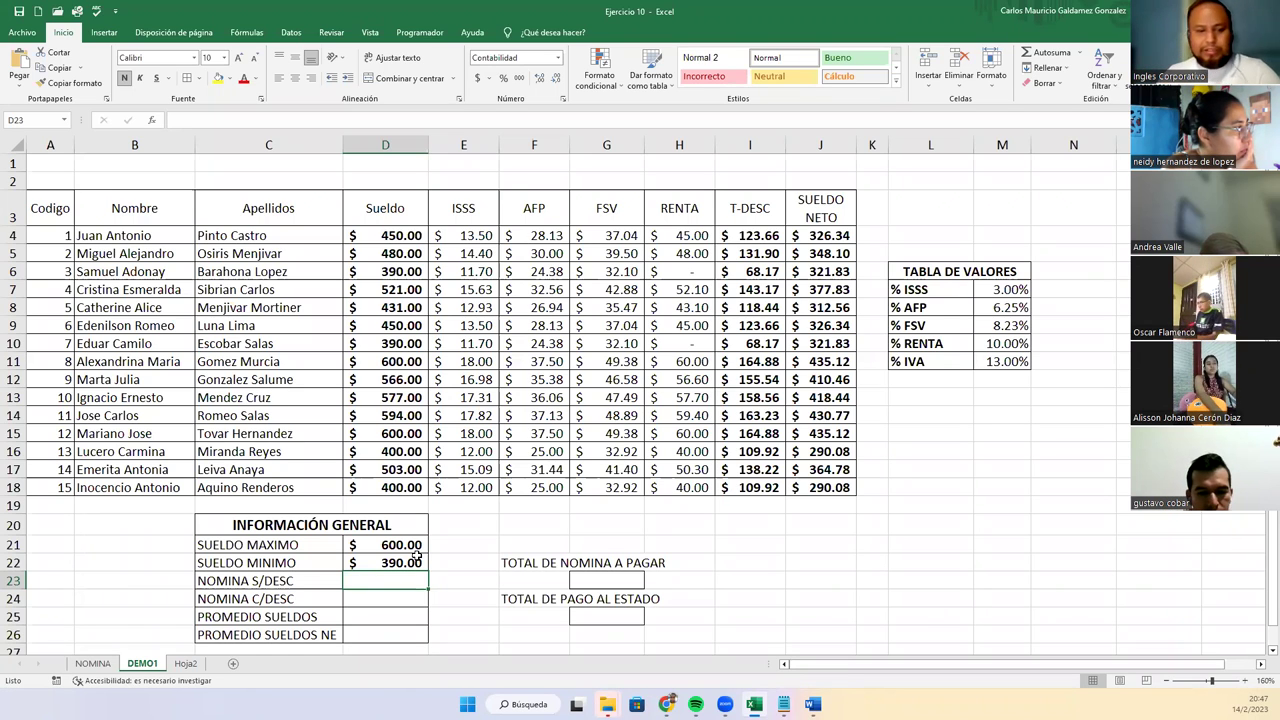
type("=")
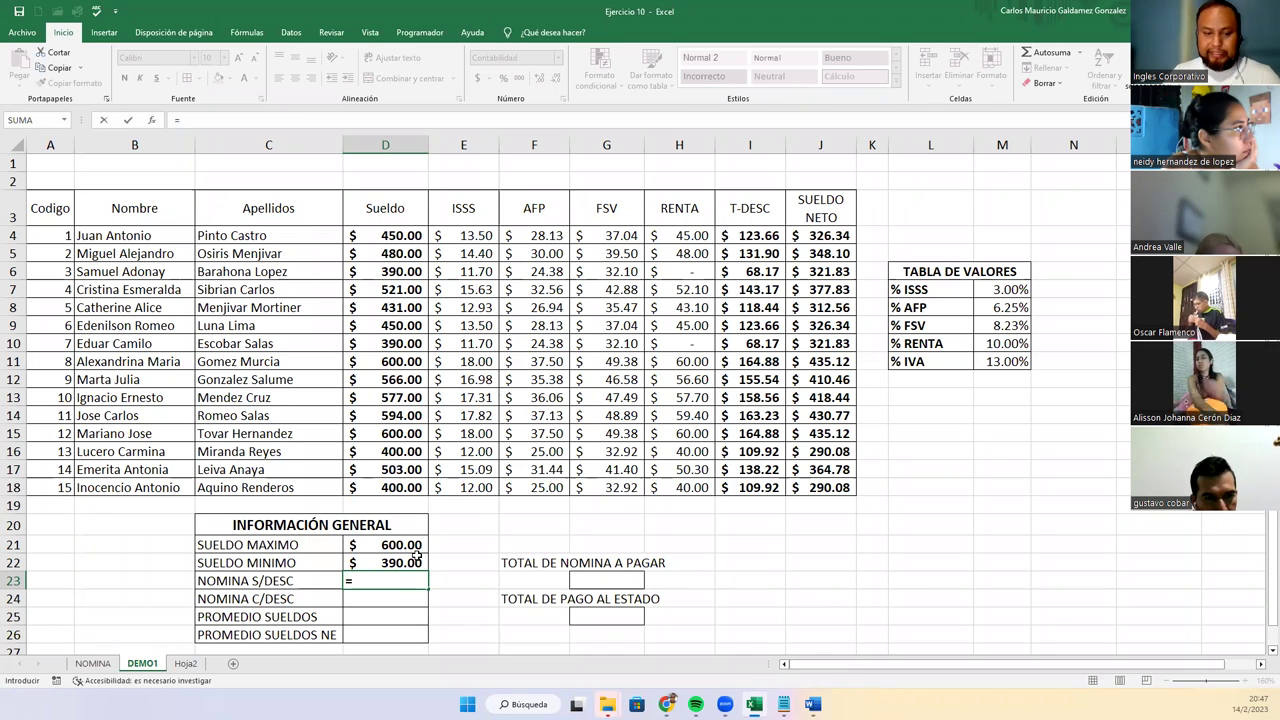
type("SUMA")
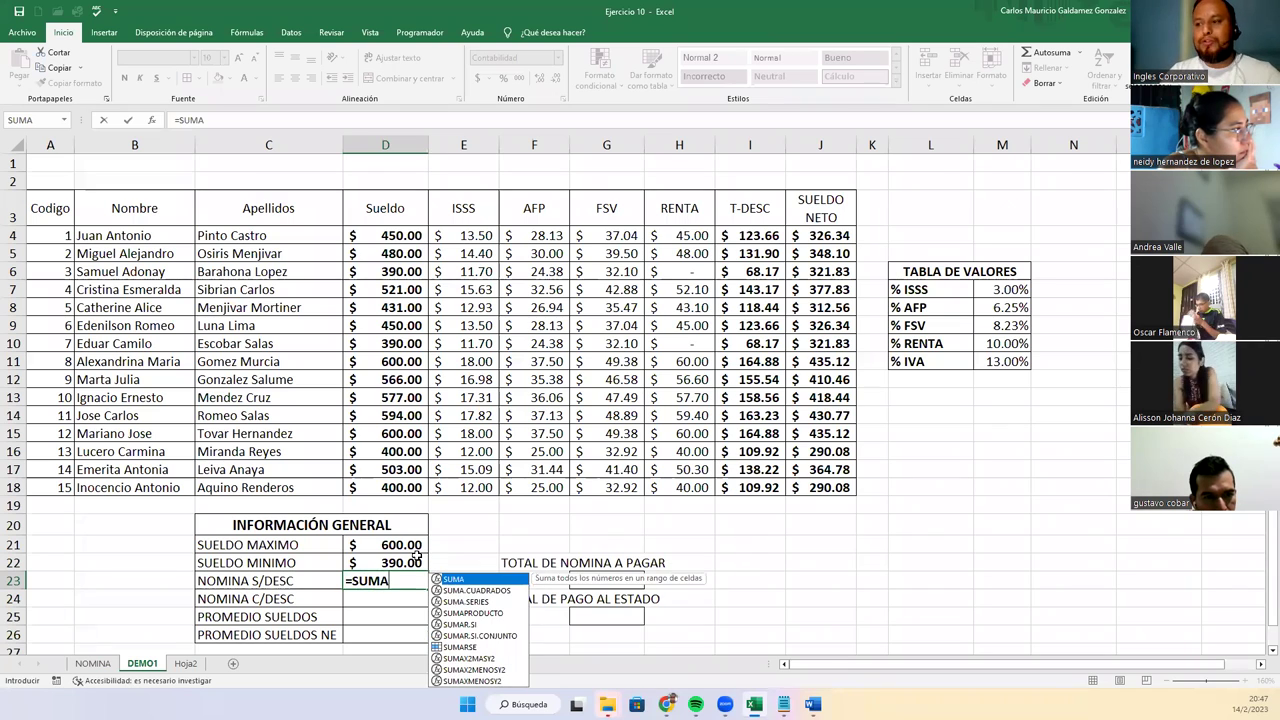
type("(")
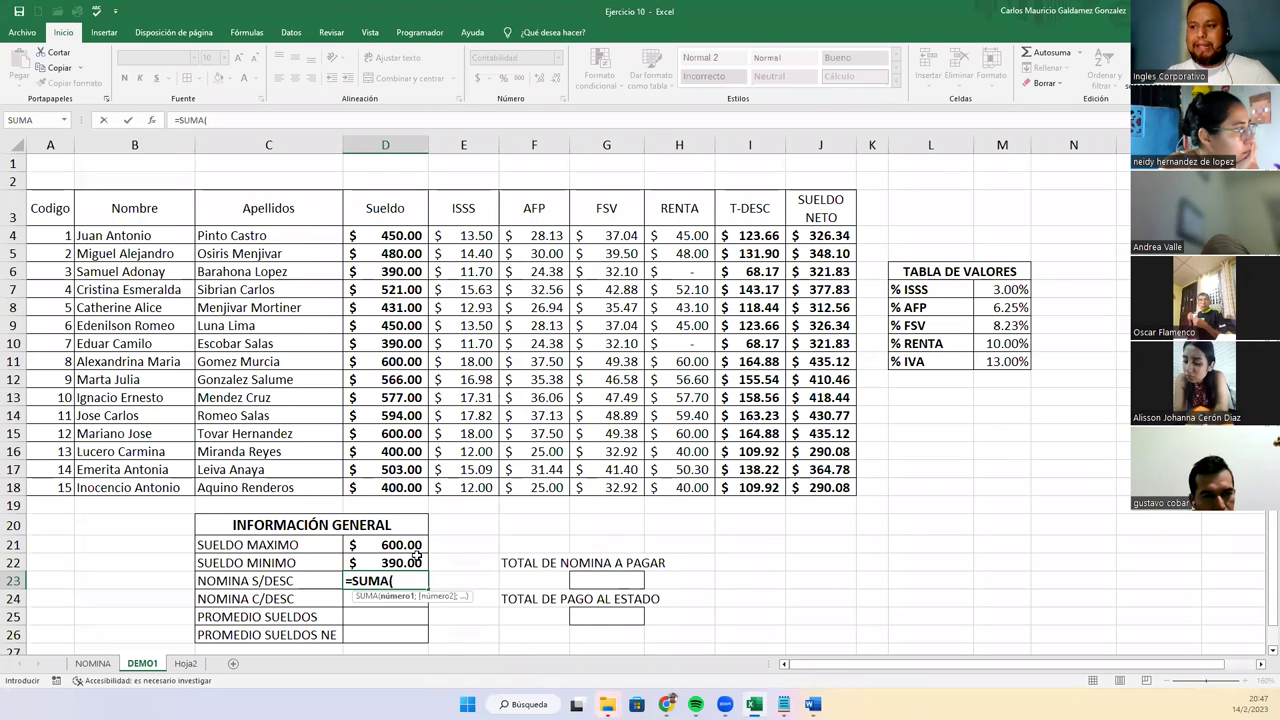
left_click_drag(385, 238, 385, 484)
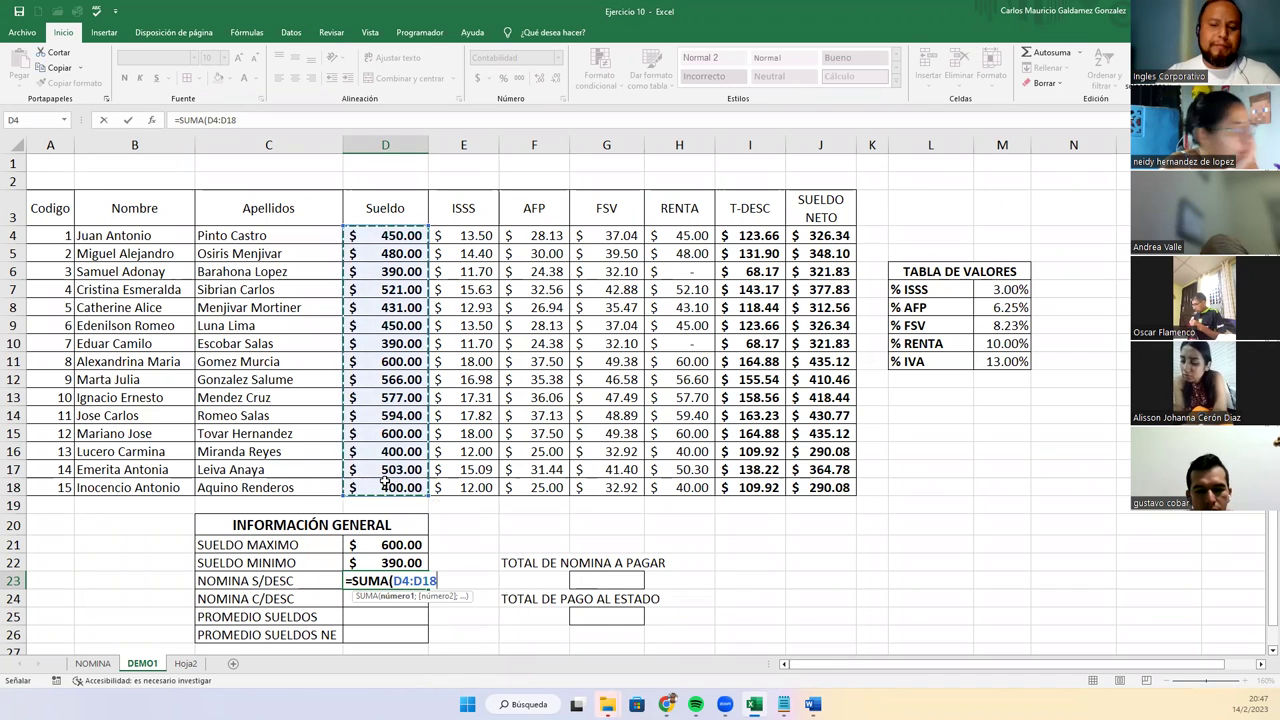
type(")")
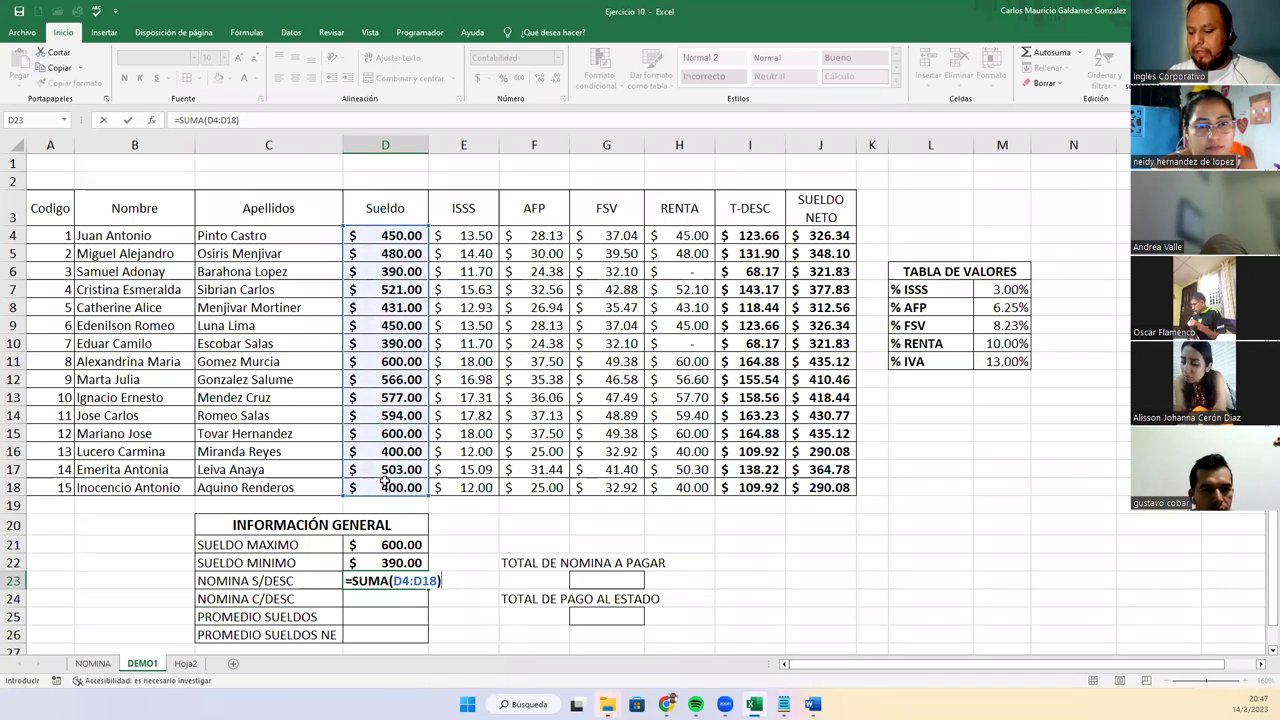
key("Return")
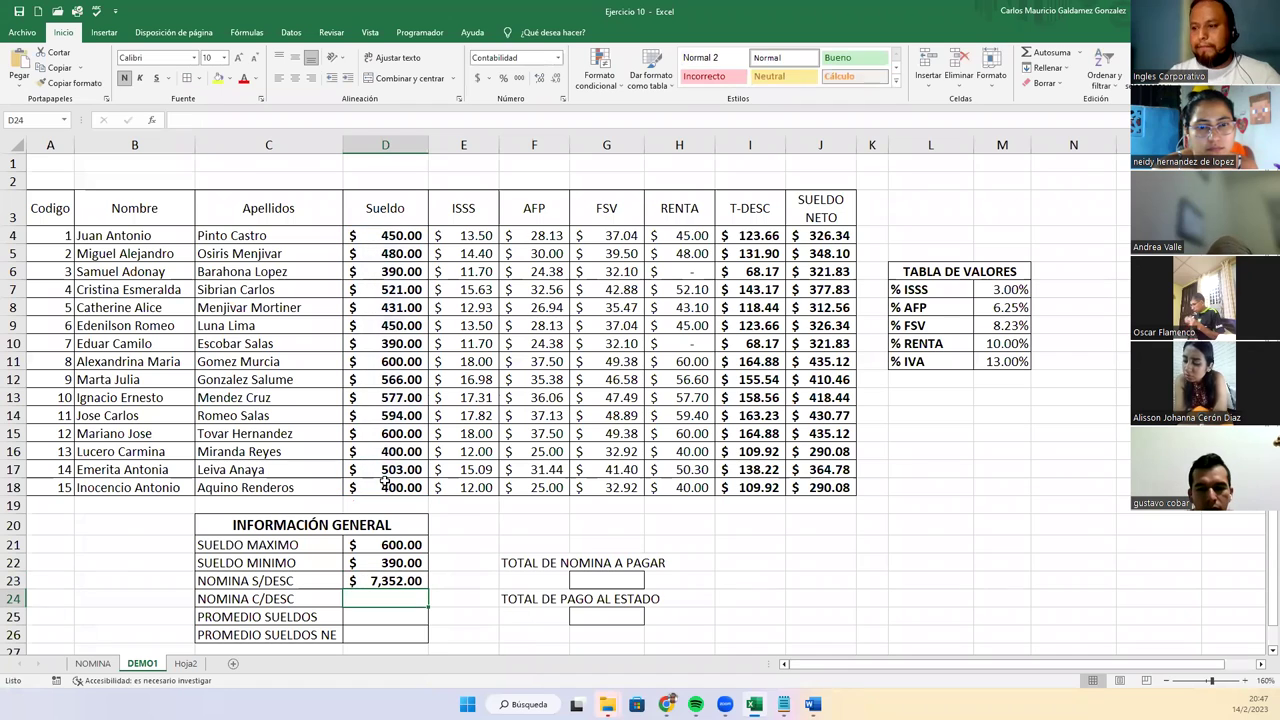
left_click(355, 583)
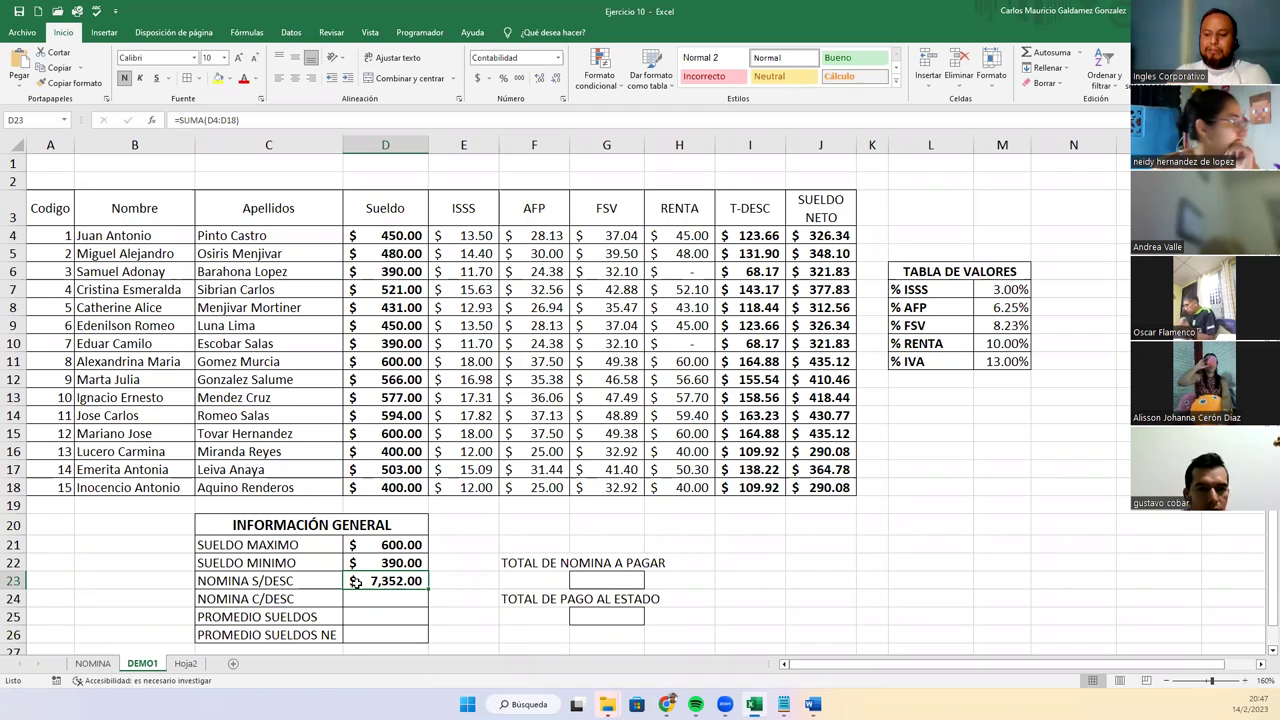
Total the SUELDO NETO column for NOMINA C/DESC in cell D24 with the formula =SUMA(J4:J18)
key("Down")
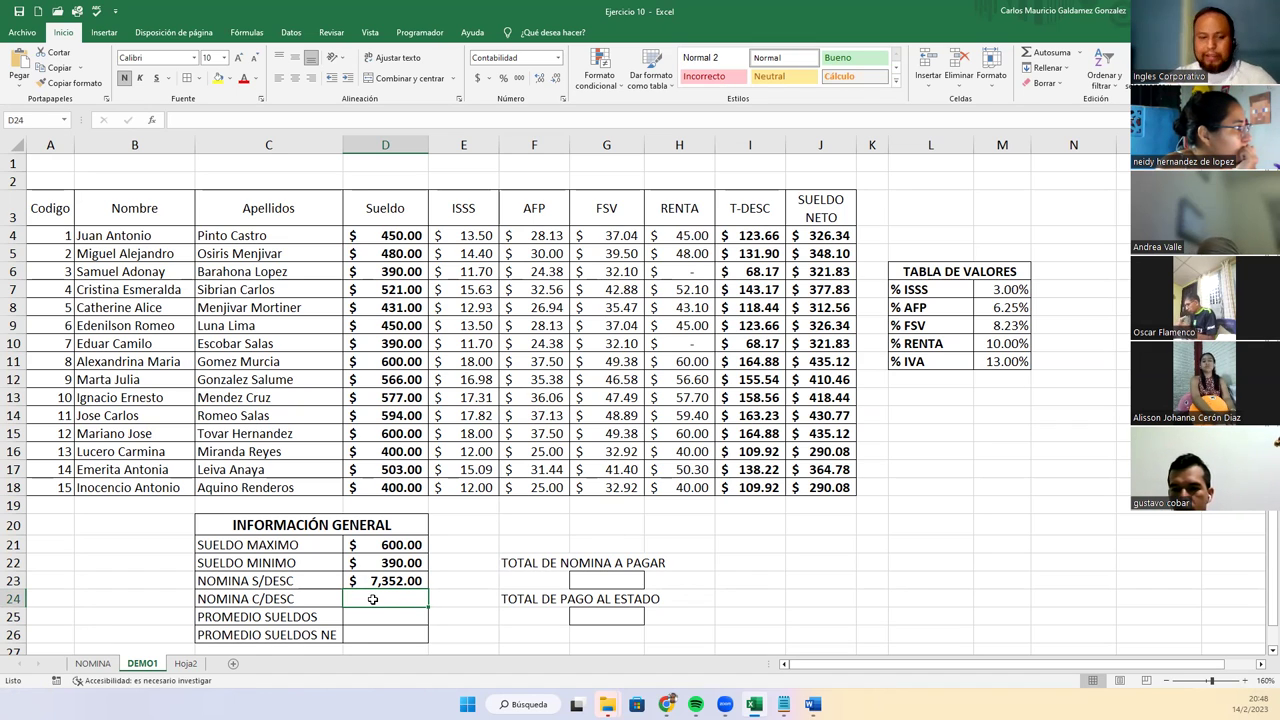
type("=SUMA(")
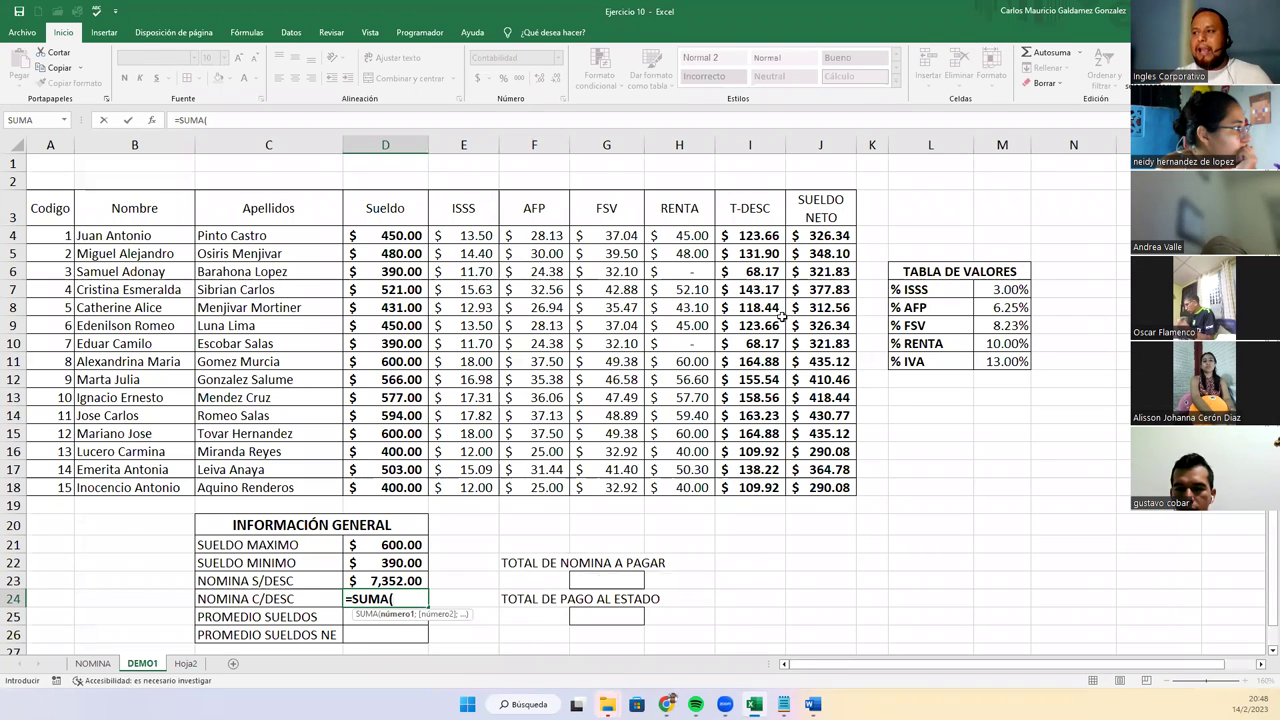
left_click_drag(833, 236, 817, 480)
type(")")
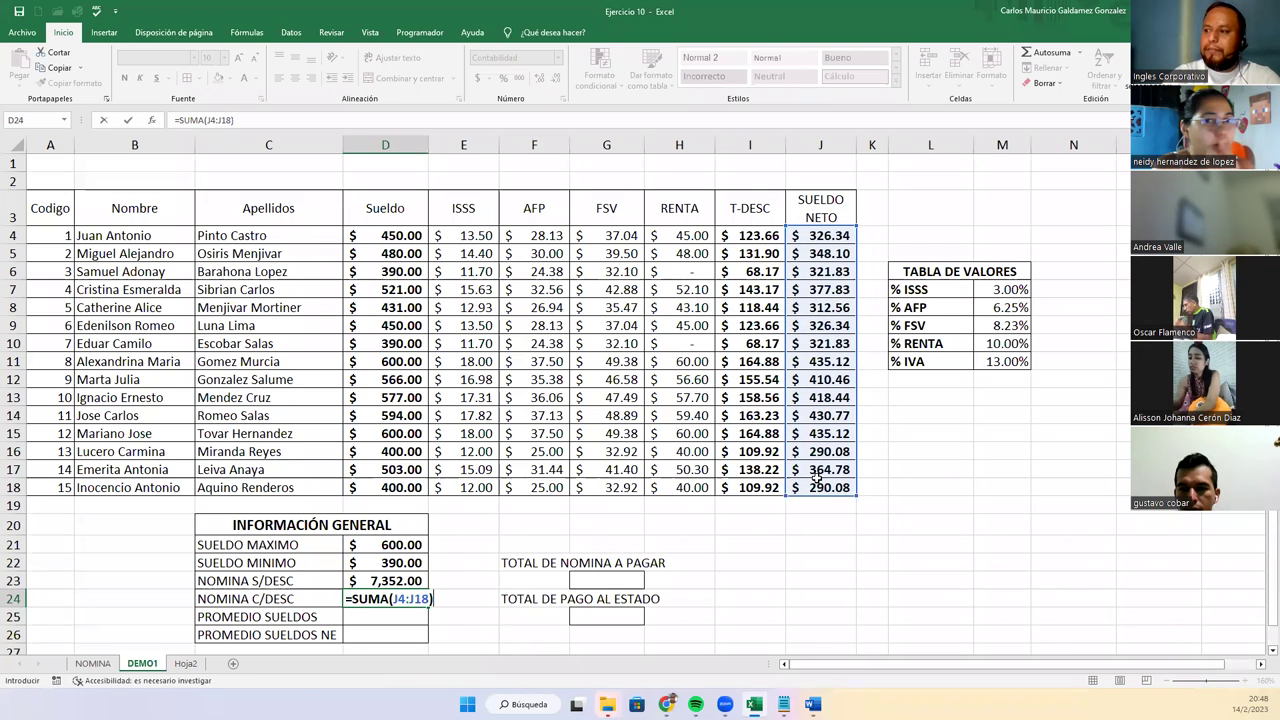
key("ctrl+Return")
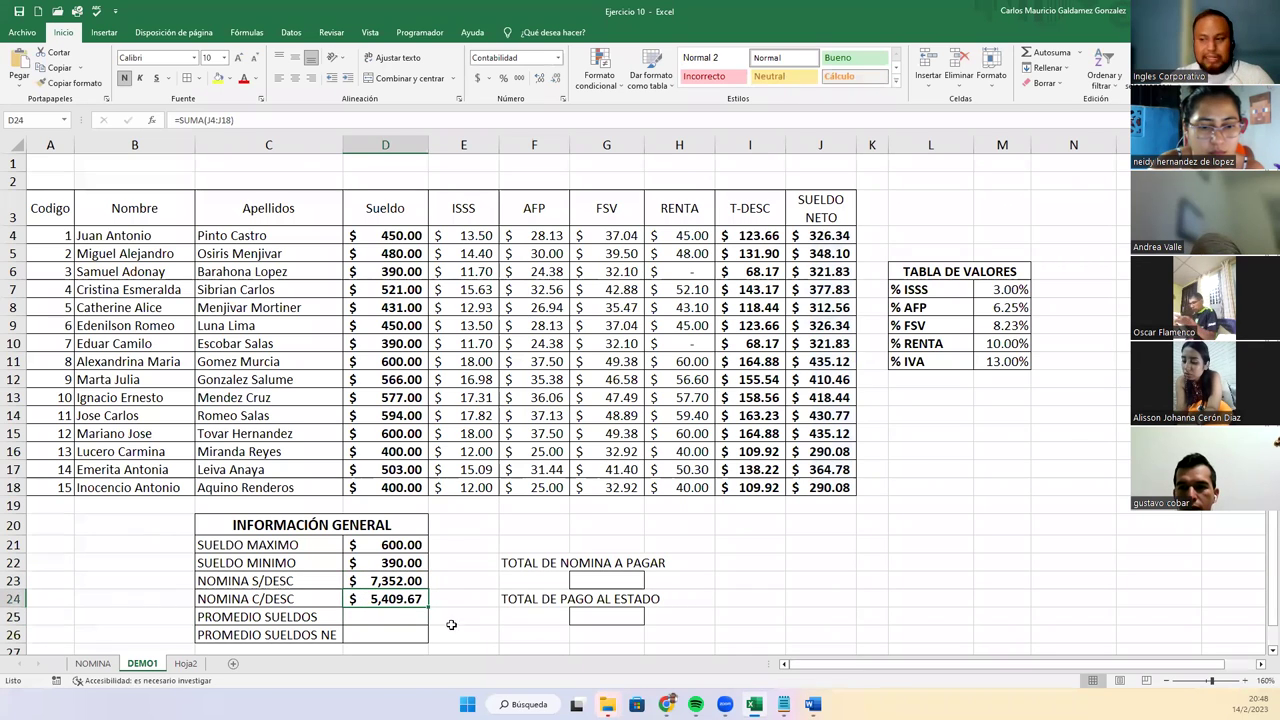
Average the gross salaries for PROMEDIO SUELDOS in cell D25 with the formula =PROMEDIO(D4:D18)
left_click(351, 618)
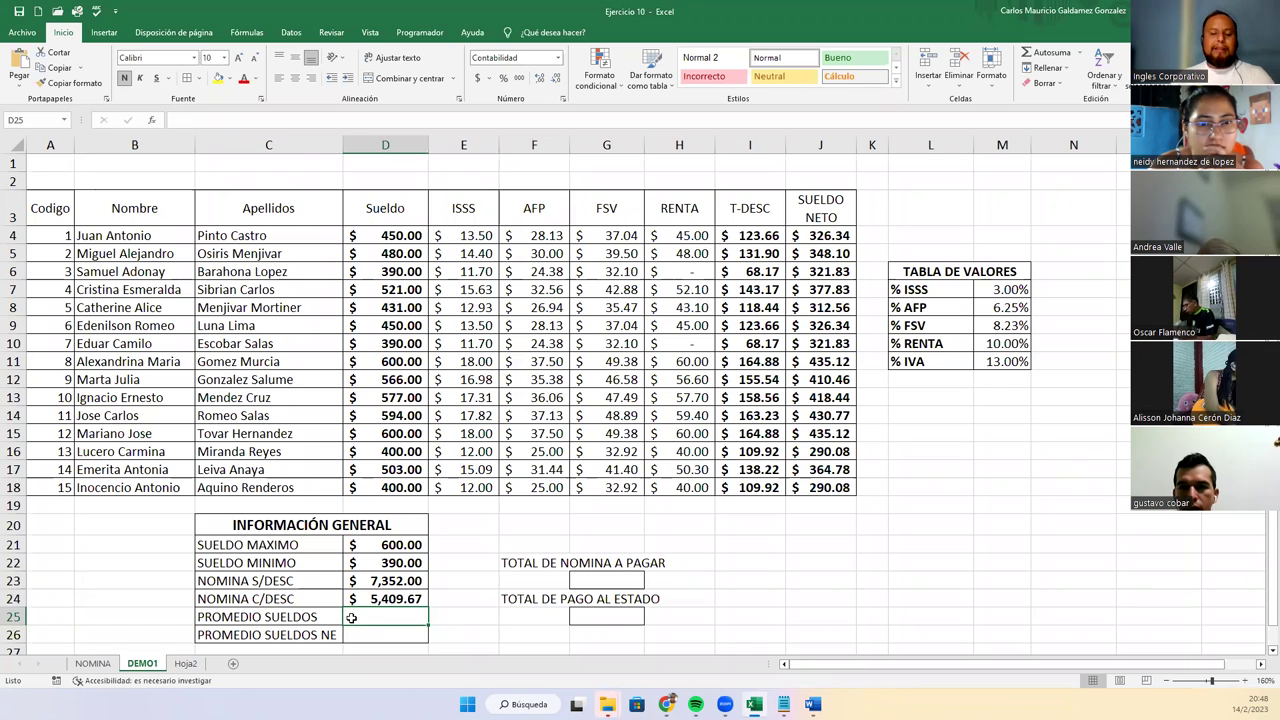
type("=")
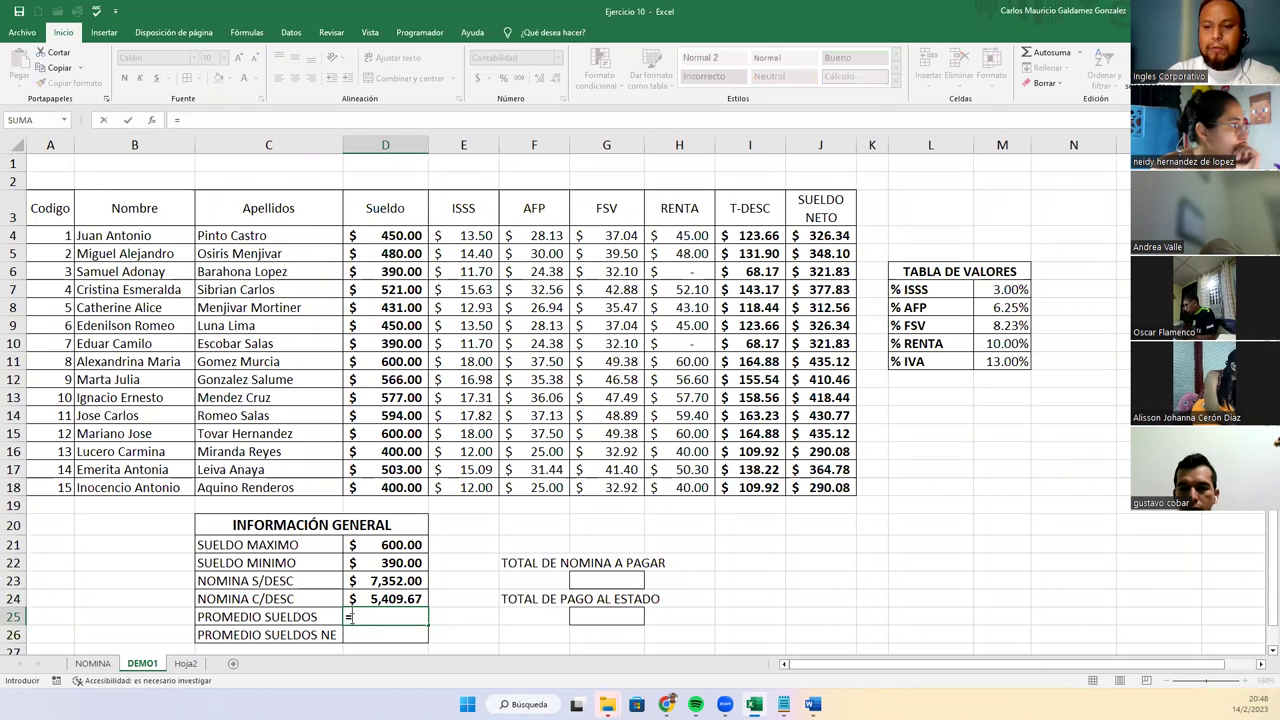
type("PROMEDIO(")
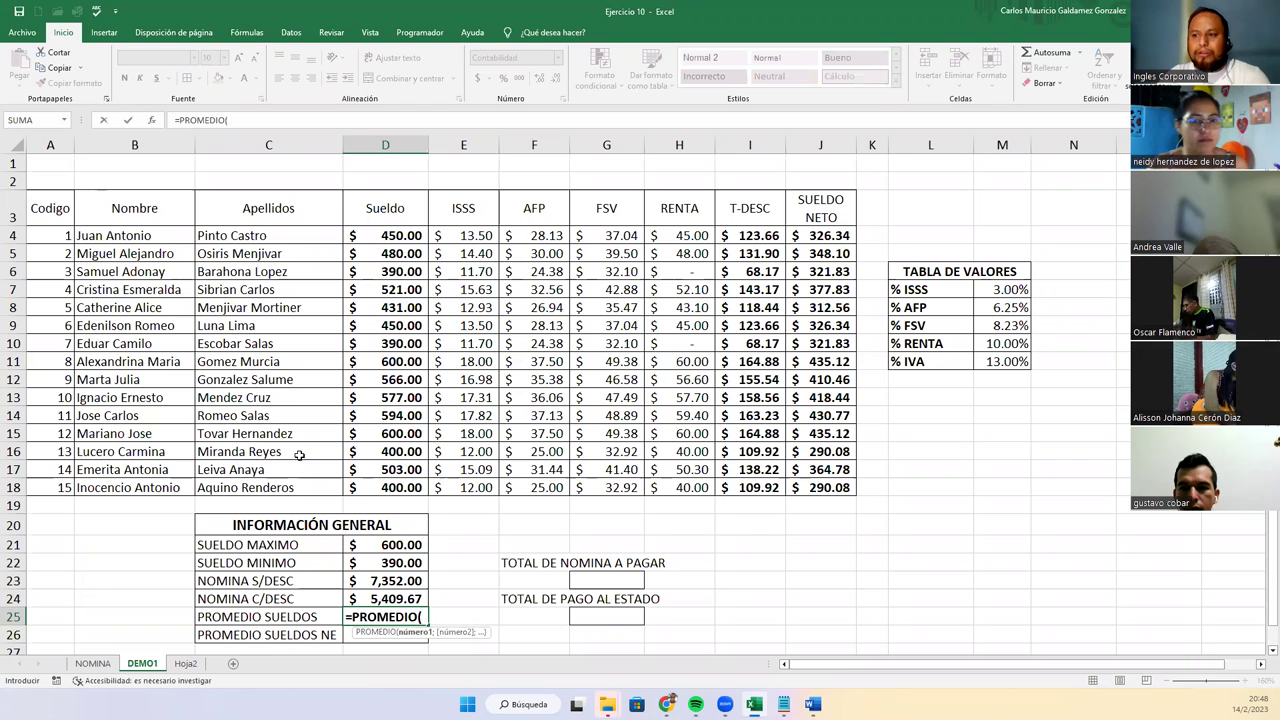
left_click_drag(380, 236, 368, 498)
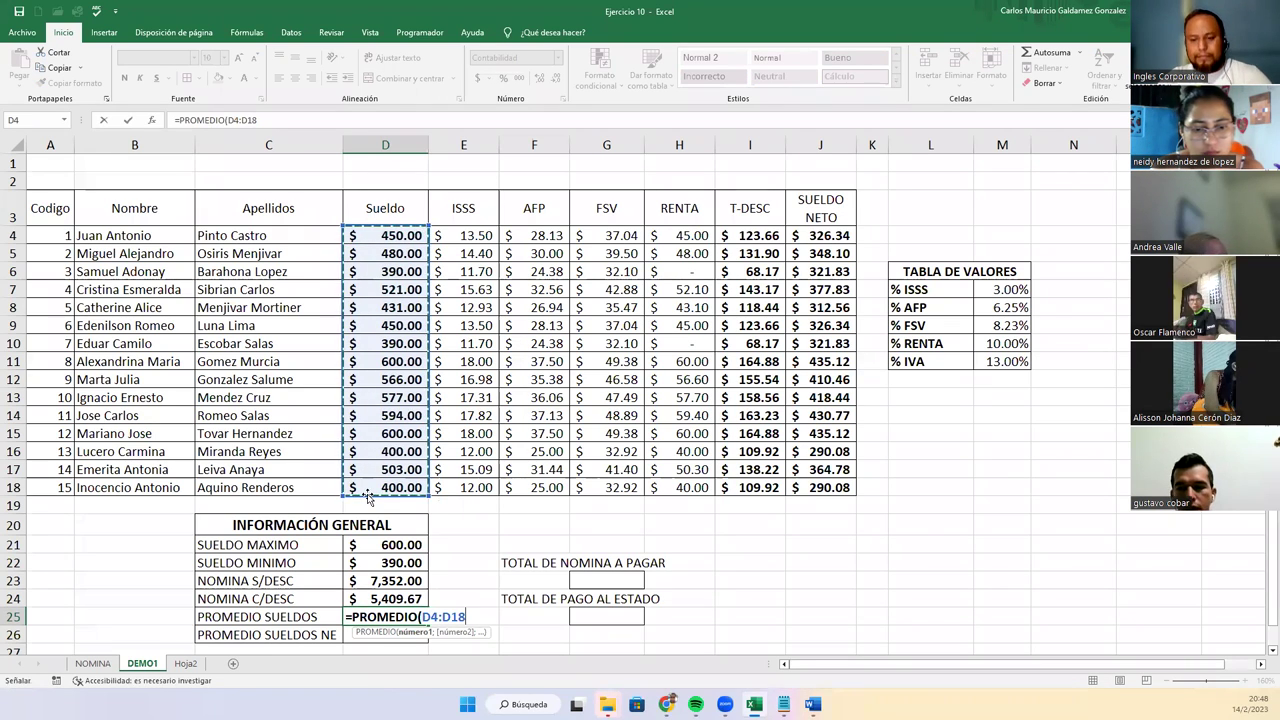
type(")")
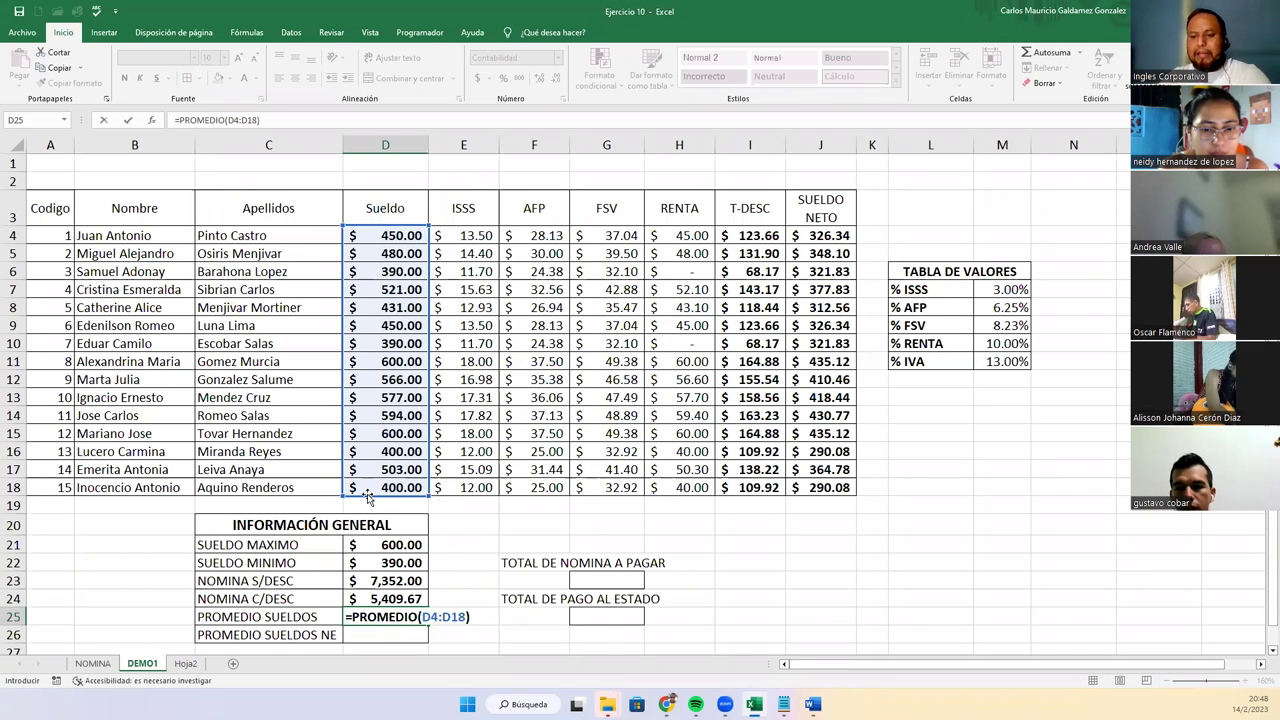
key("Return")
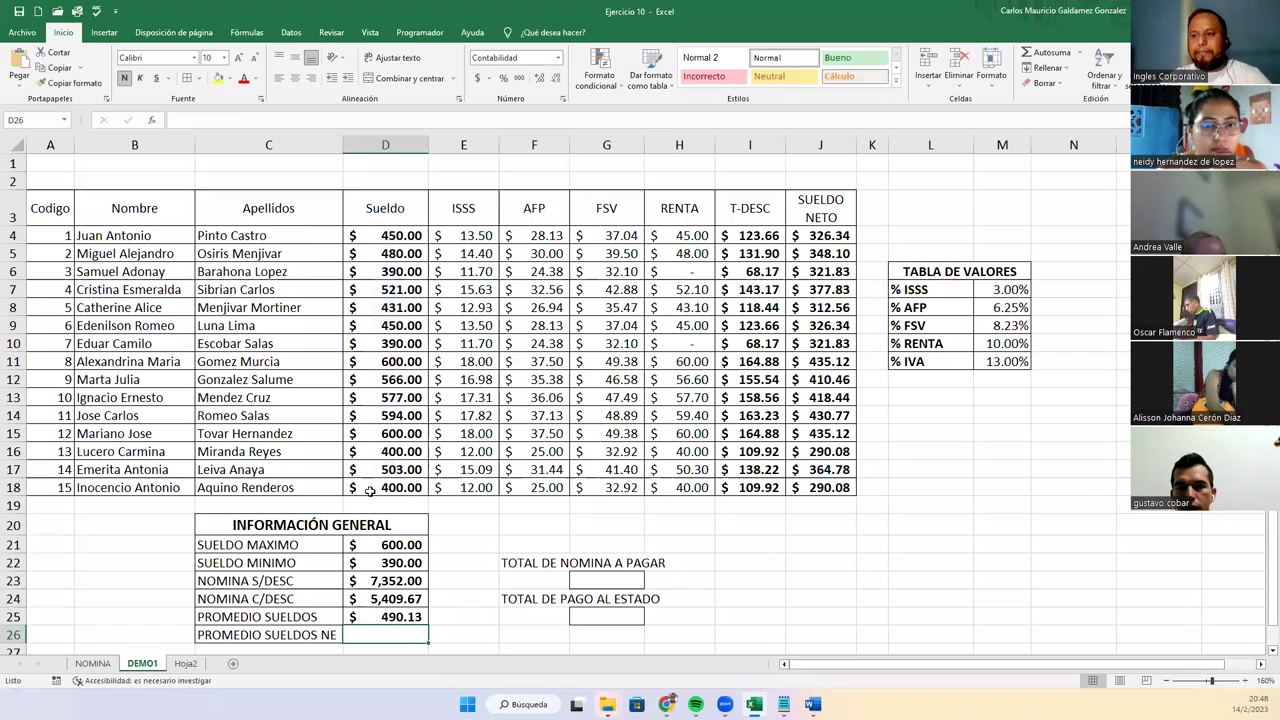
left_click(370, 616)
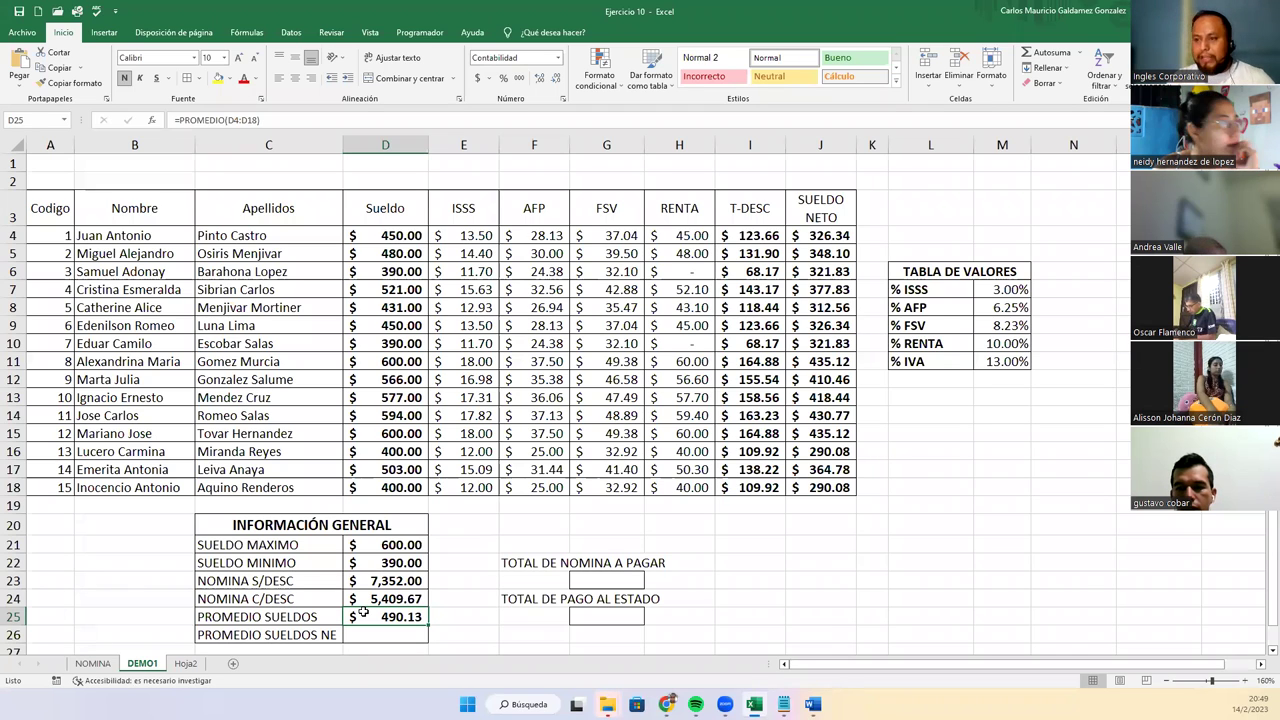
Average the SUELDO NETO column for PROMEDIO SUELDOS NE in cell D26 with the formula =PROMEDIO(J4:J18)
key("Down")
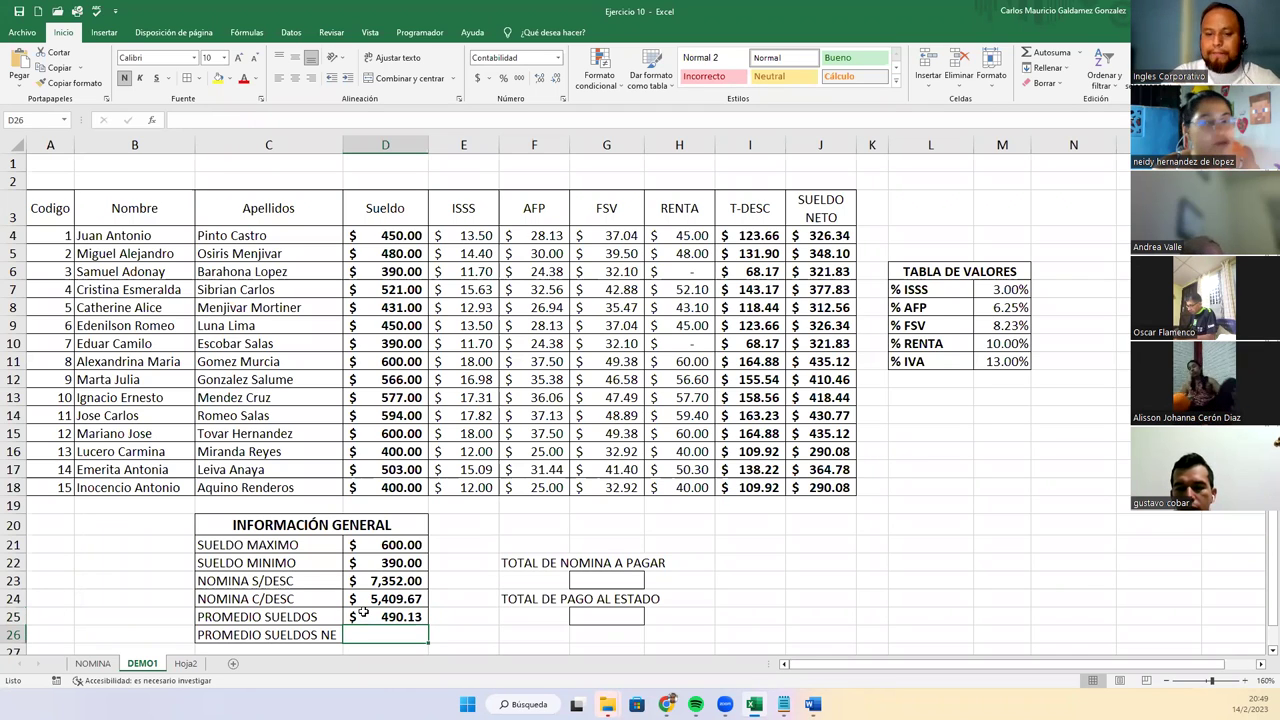
type("=")
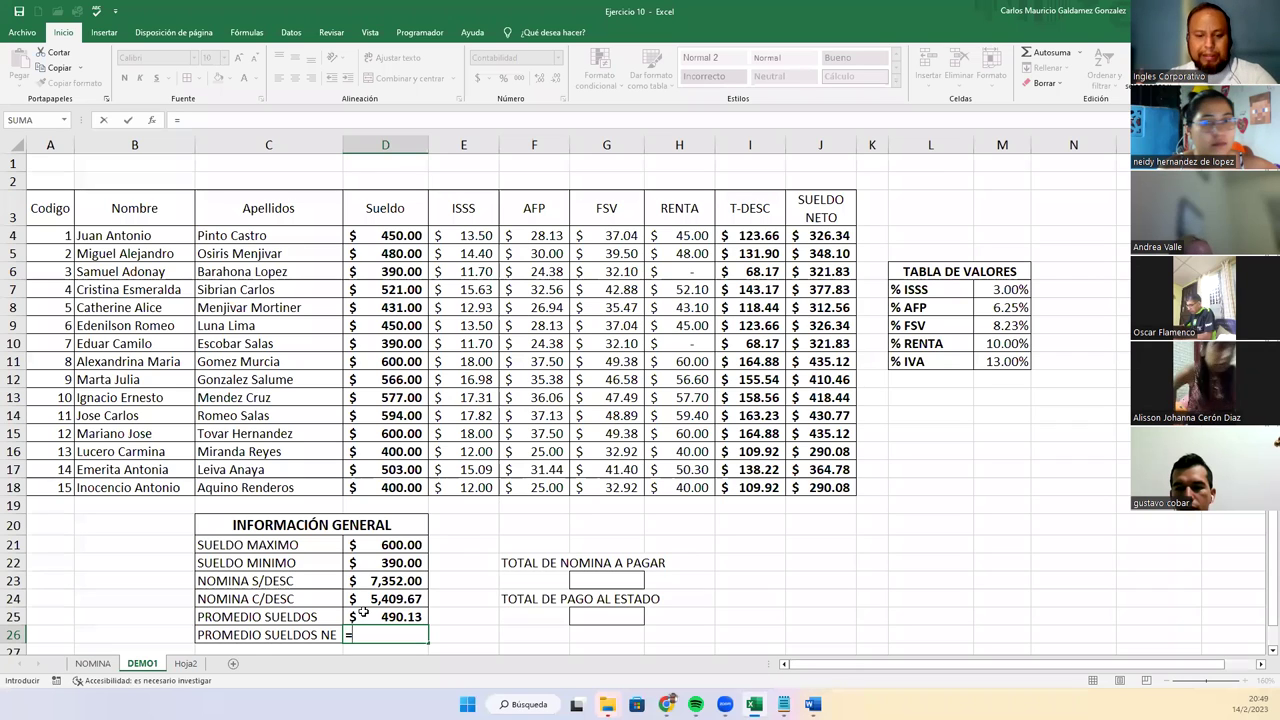
type("PROM")
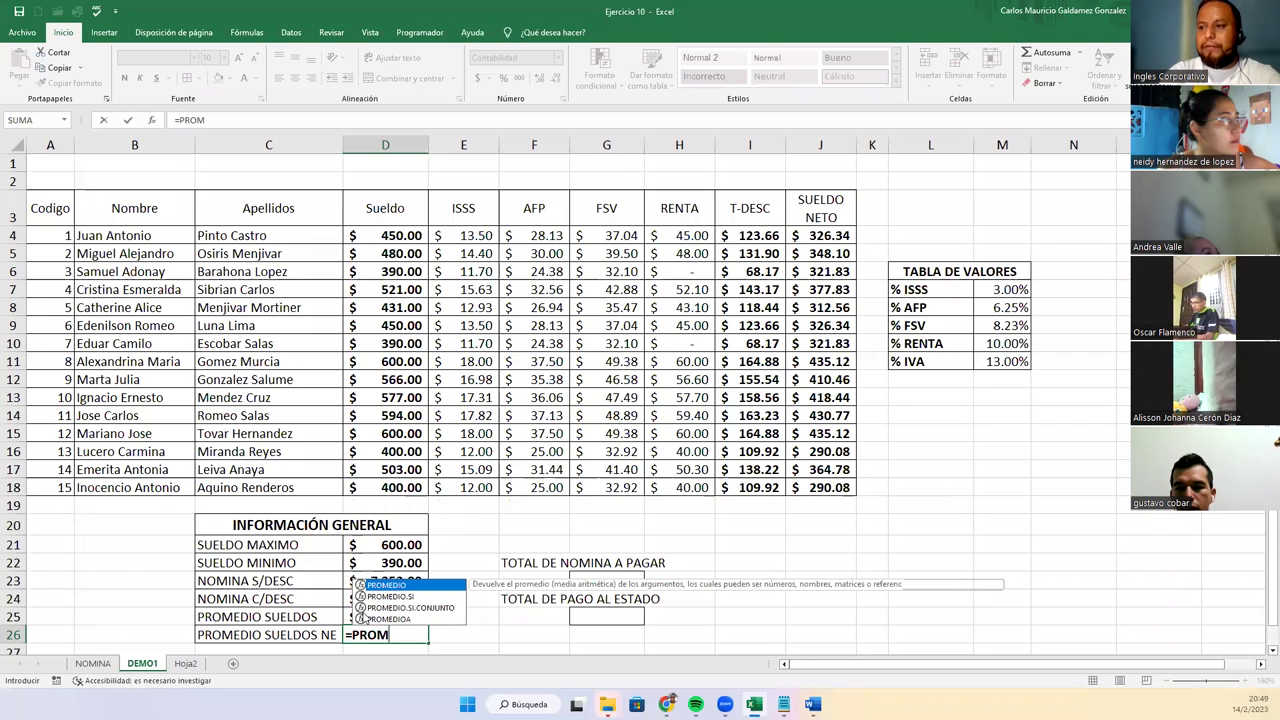
type("E")
key("Tab")
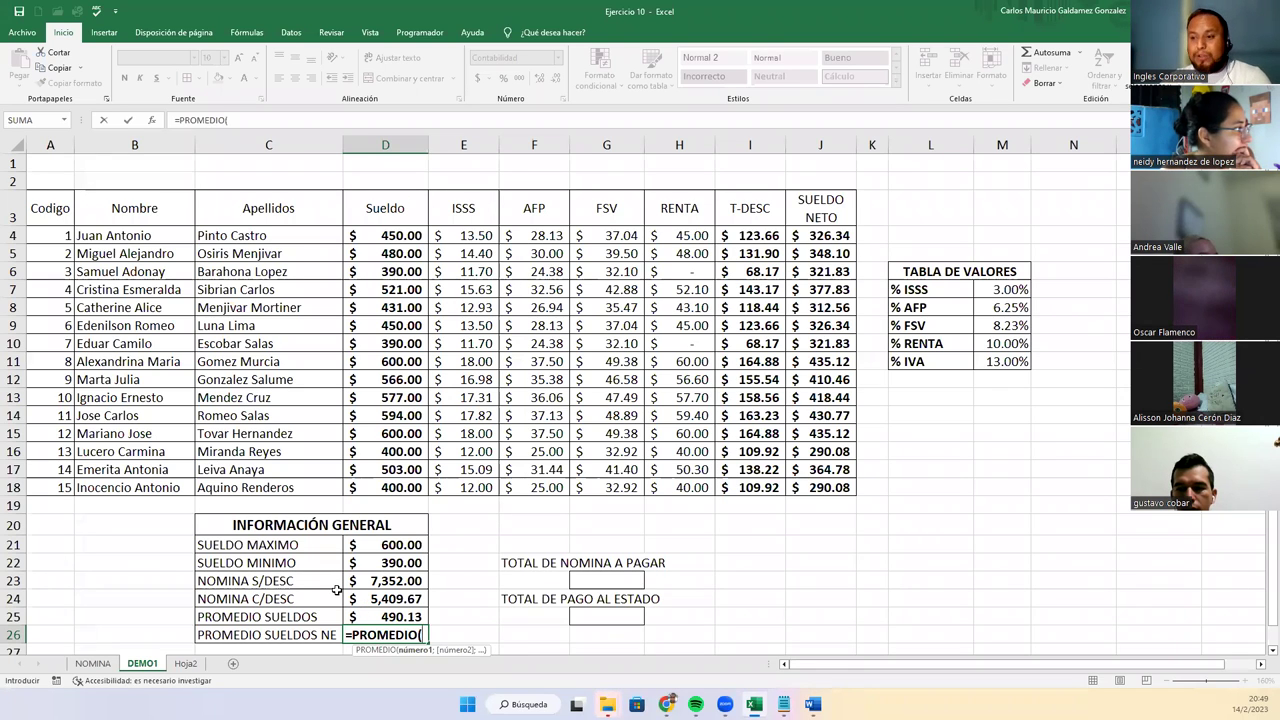
left_click_drag(822, 238, 818, 485)
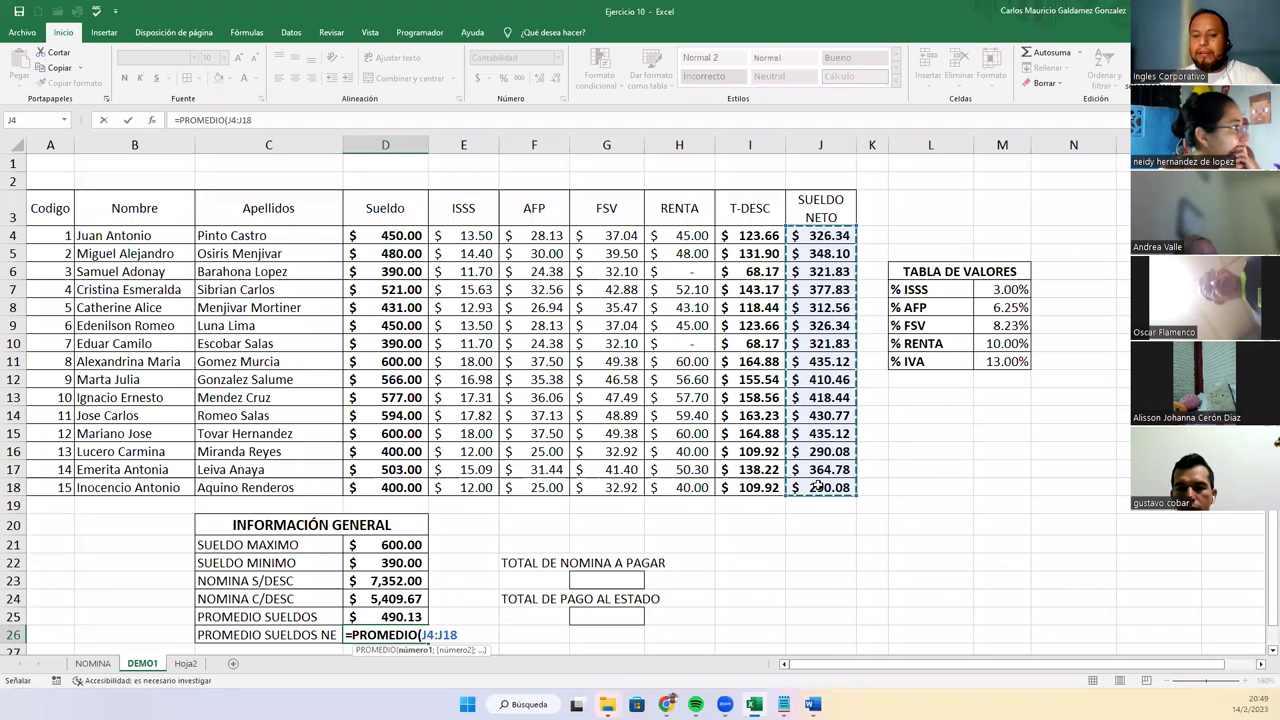
key("Return")
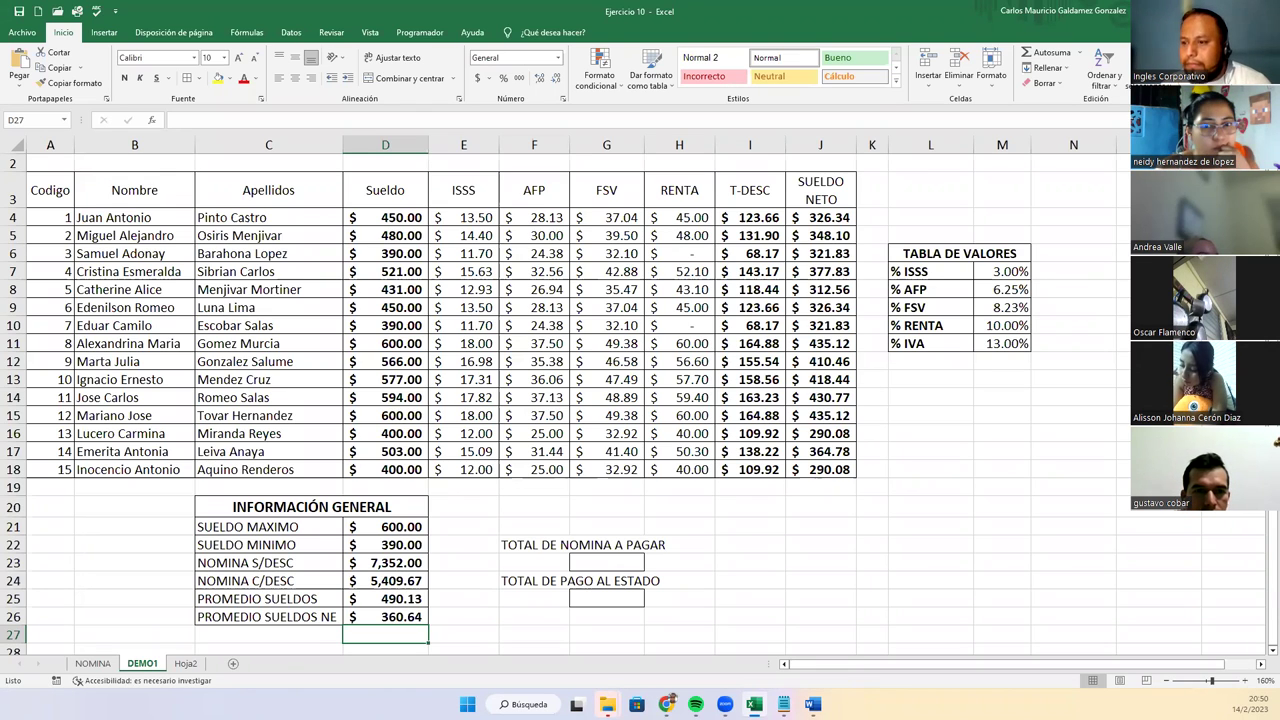
Review the ranges used by the two PROMEDIO formulas in cells D25 and D26
left_click(368, 593)
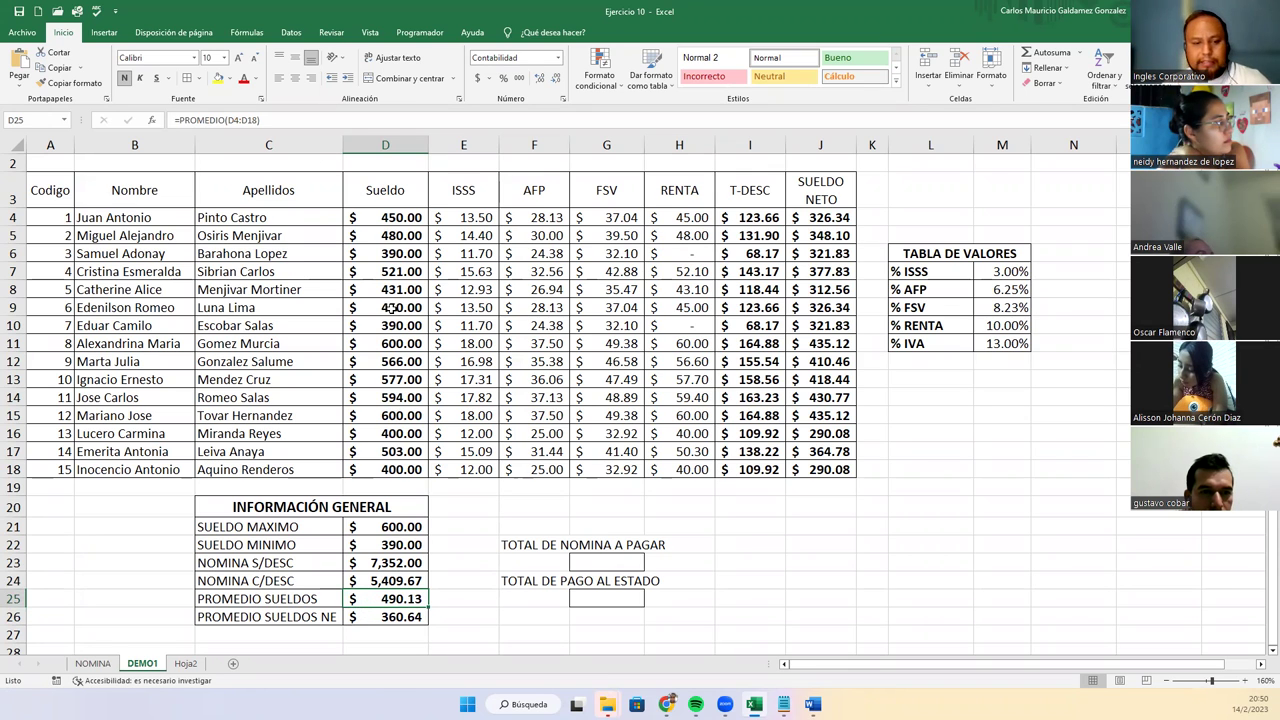
key("F2")
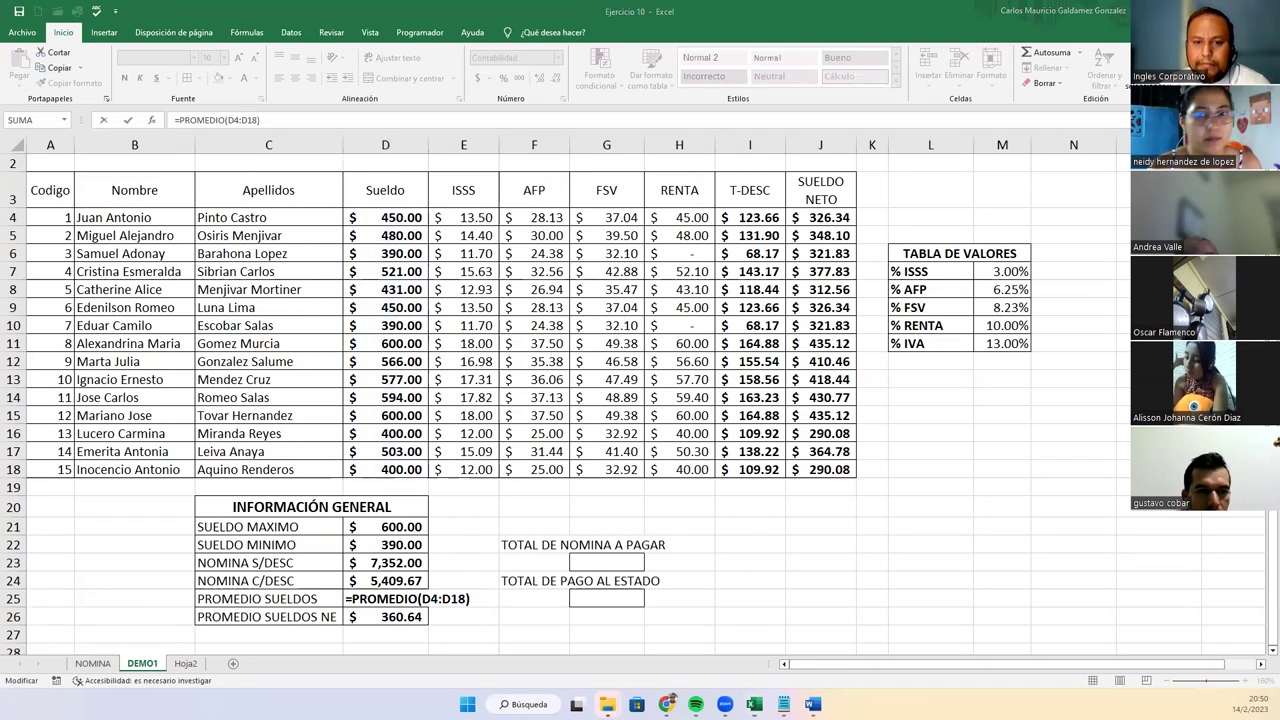
double_click(405, 612)
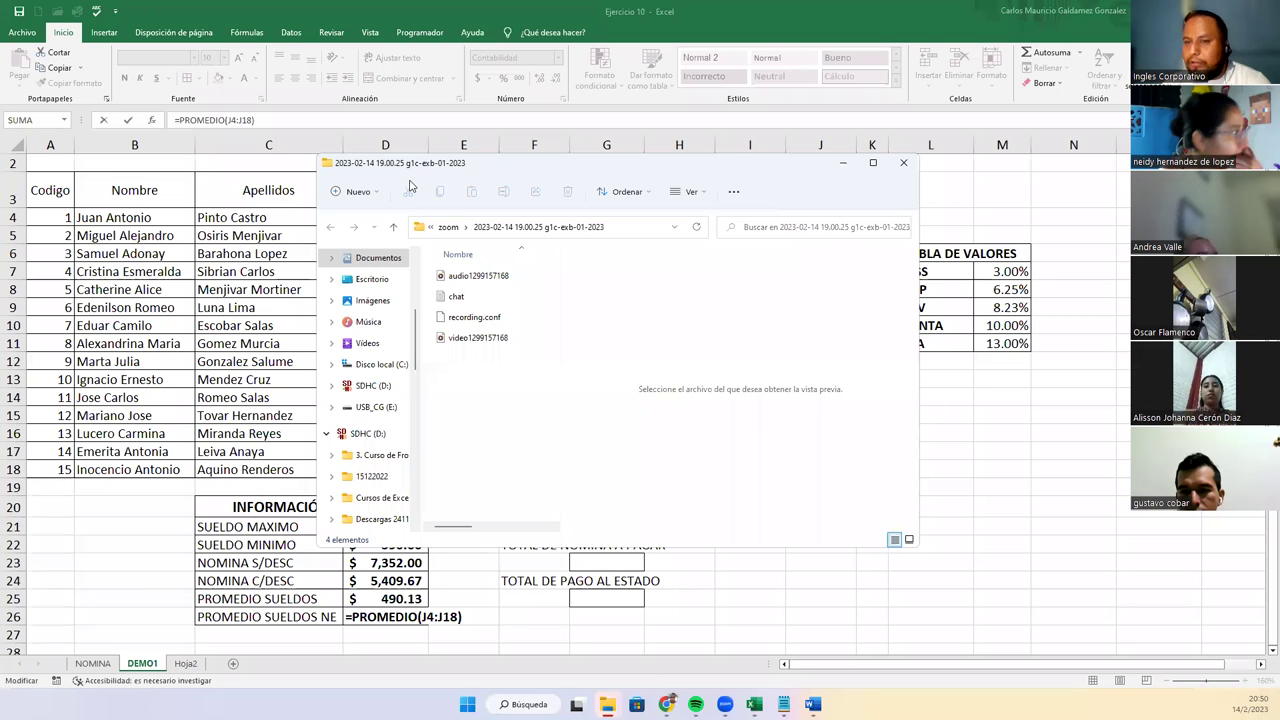
left_click(410, 617)
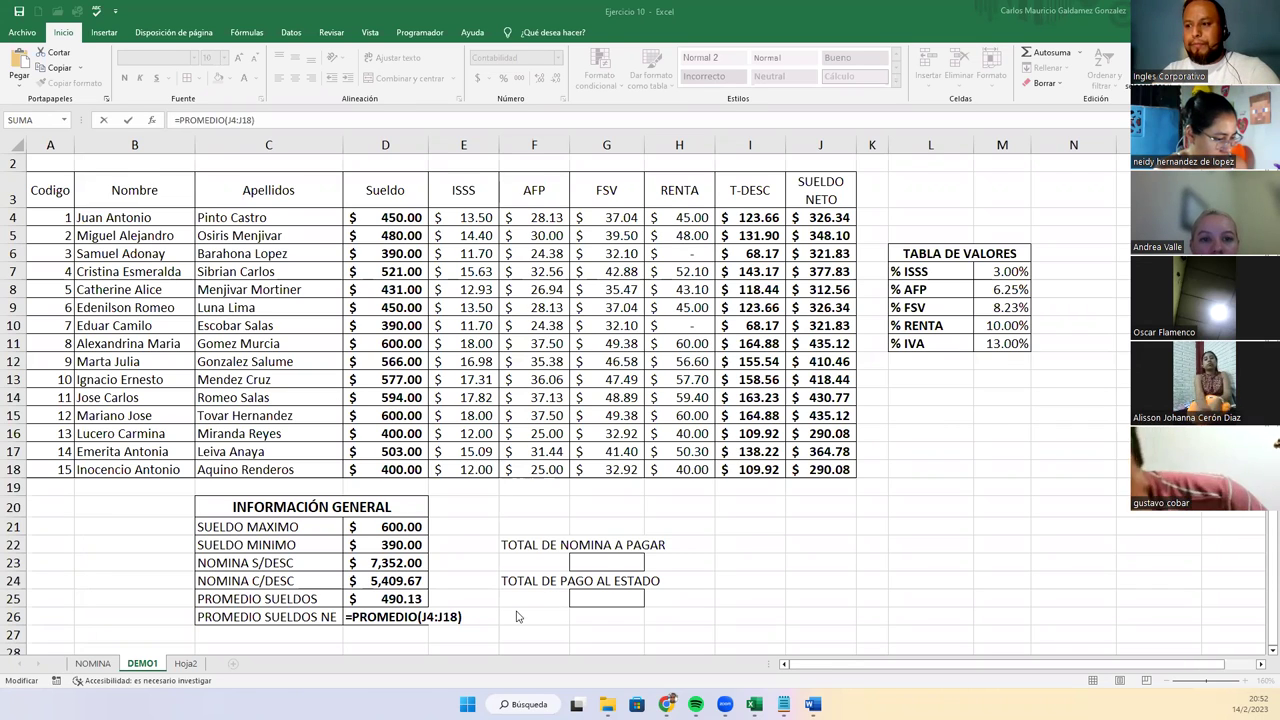
key("ctrl+Return")
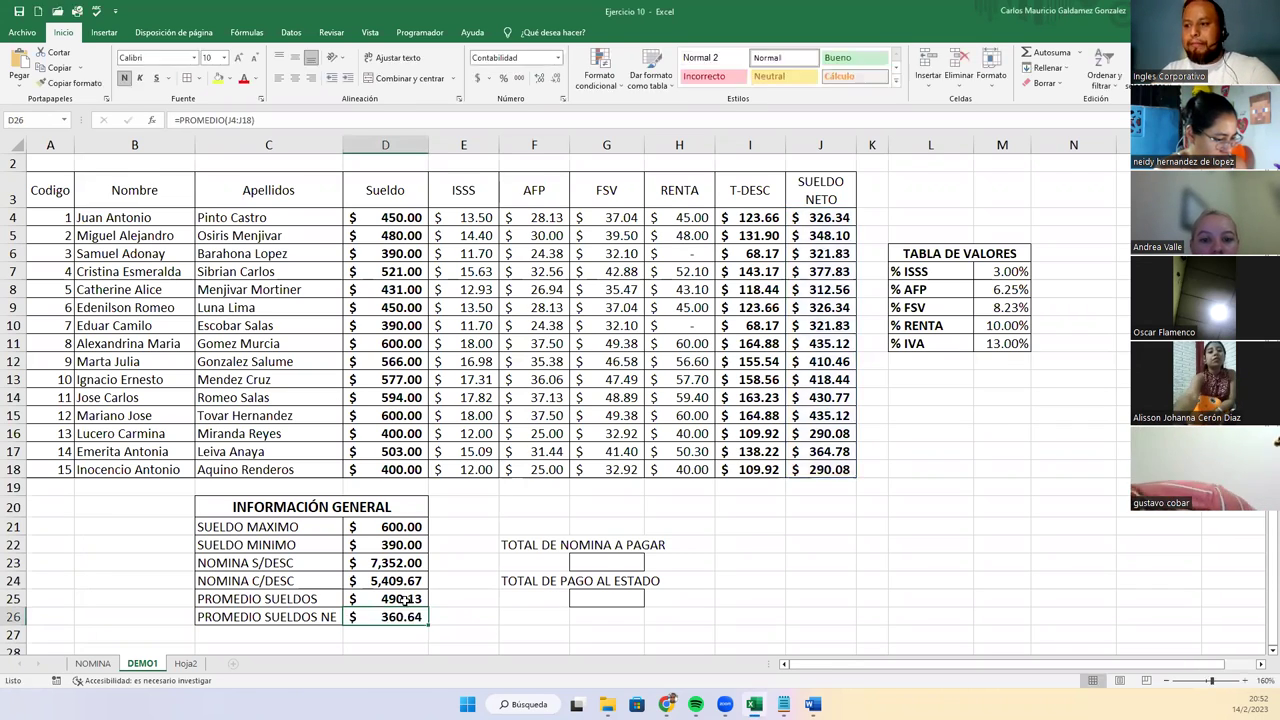
Total the SUELDO NETO column for TOTAL DE NOMINA A PAGAR in cell G23 with the formula =SUMA(J4:J18)
left_click(607, 564)
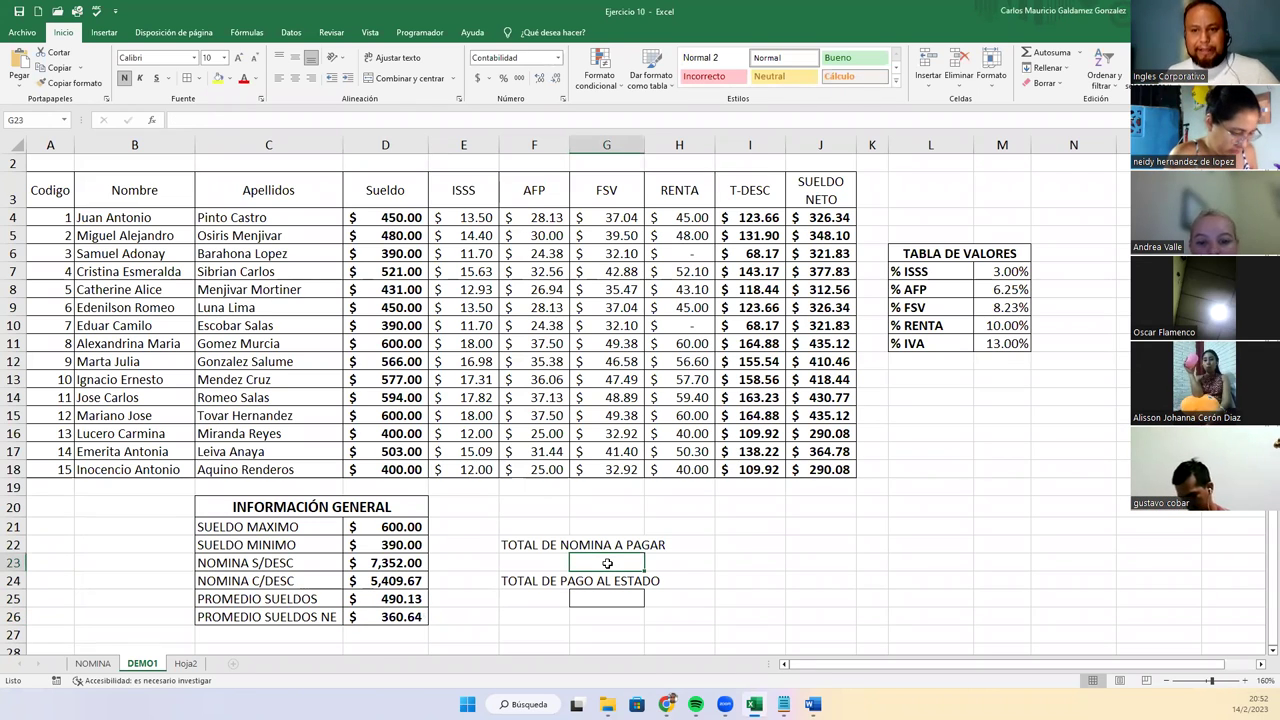
type("=SUMA")
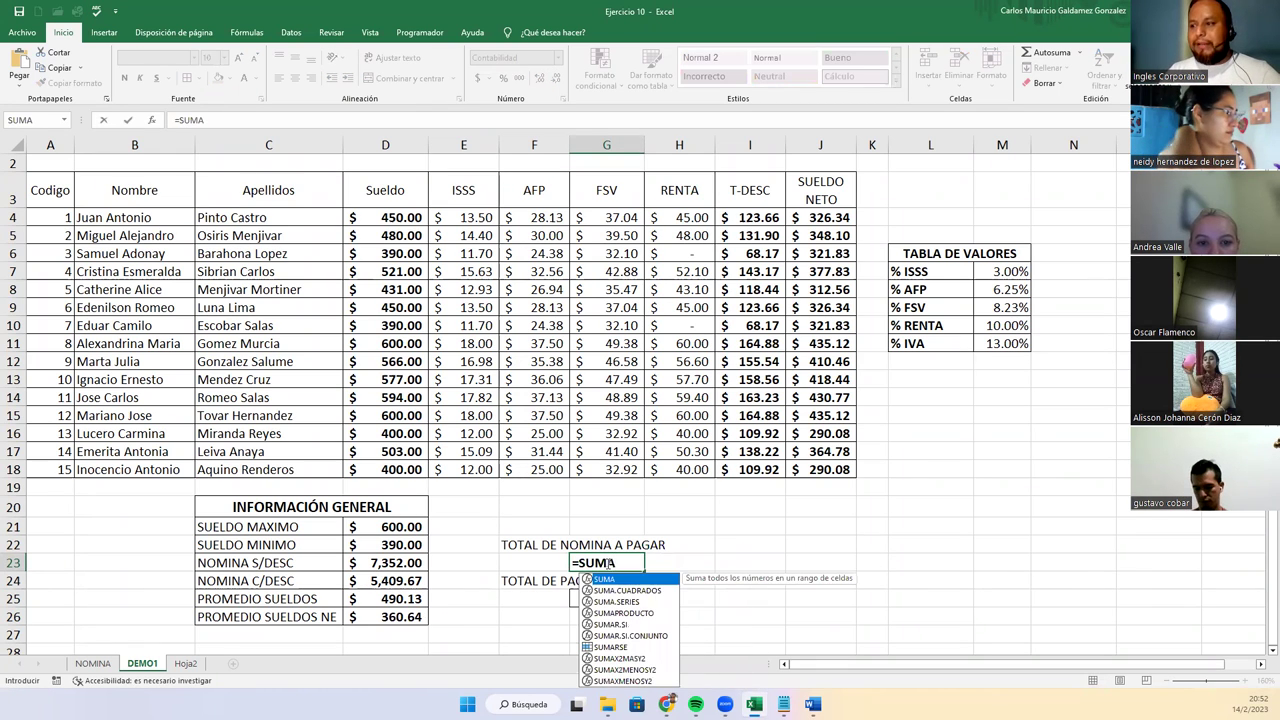
type("(")
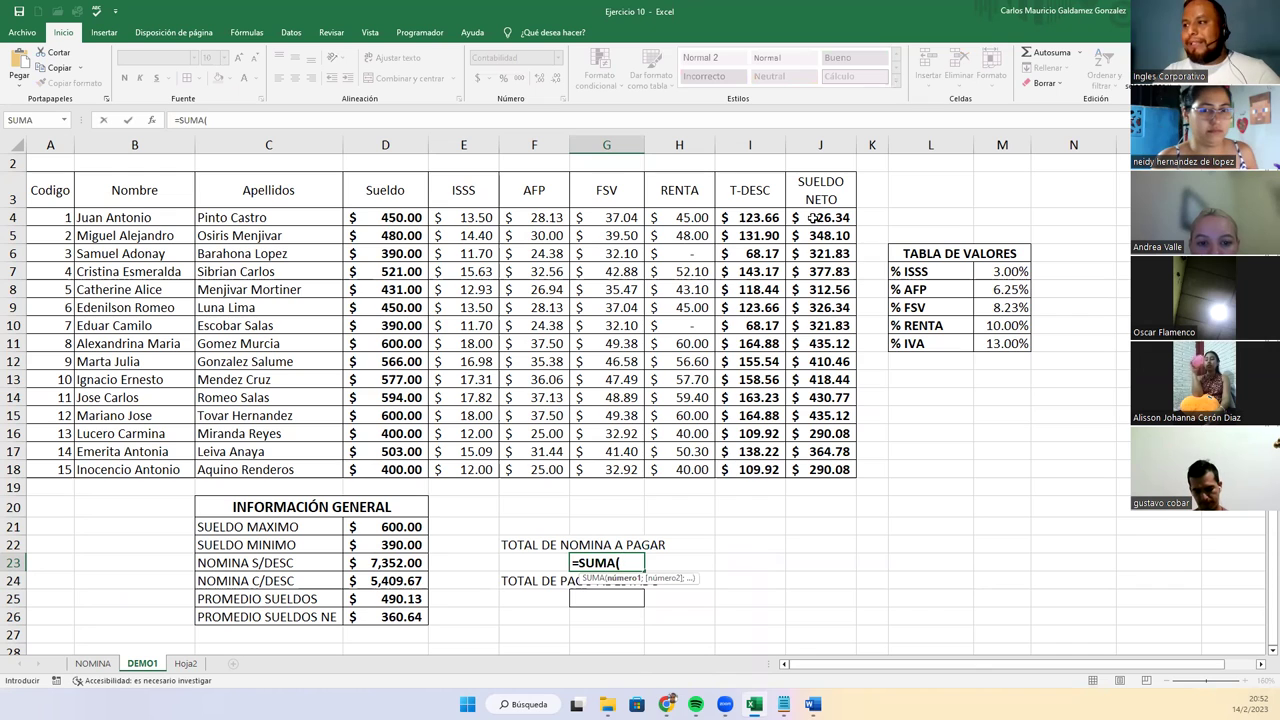
left_click(813, 217)
left_click_drag(810, 290, 810, 467)
type(")")
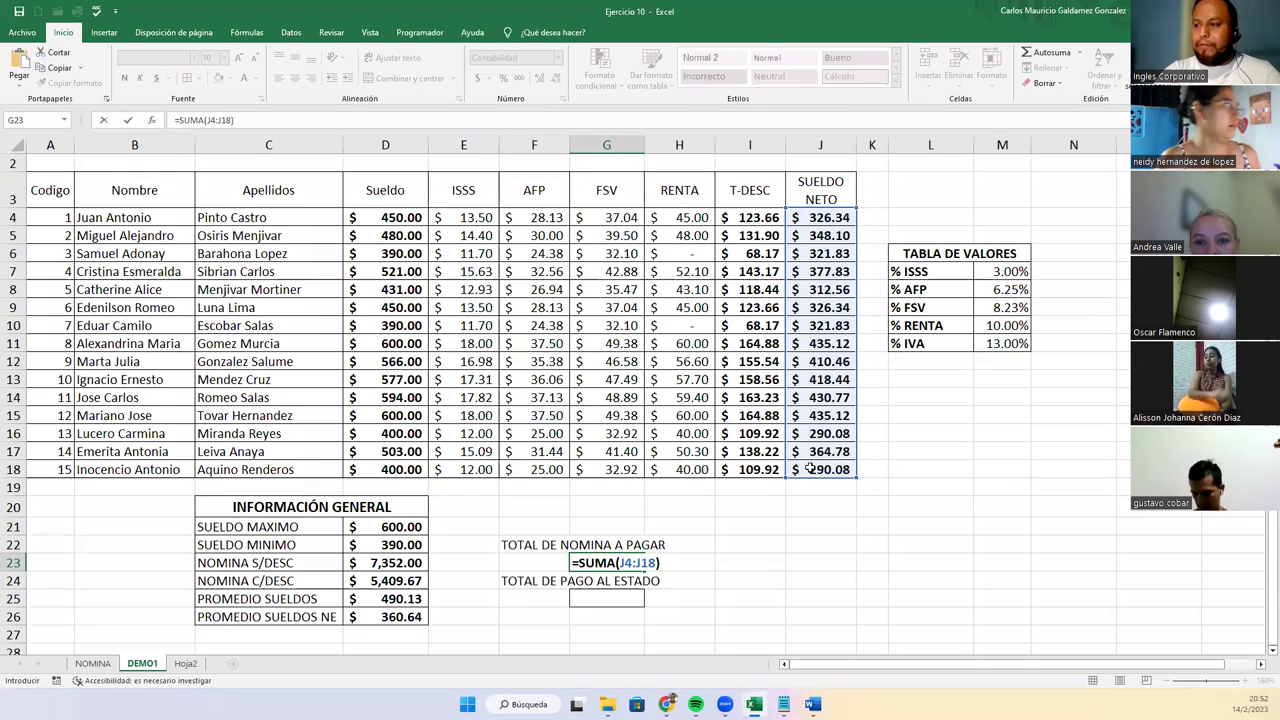
key("Return")
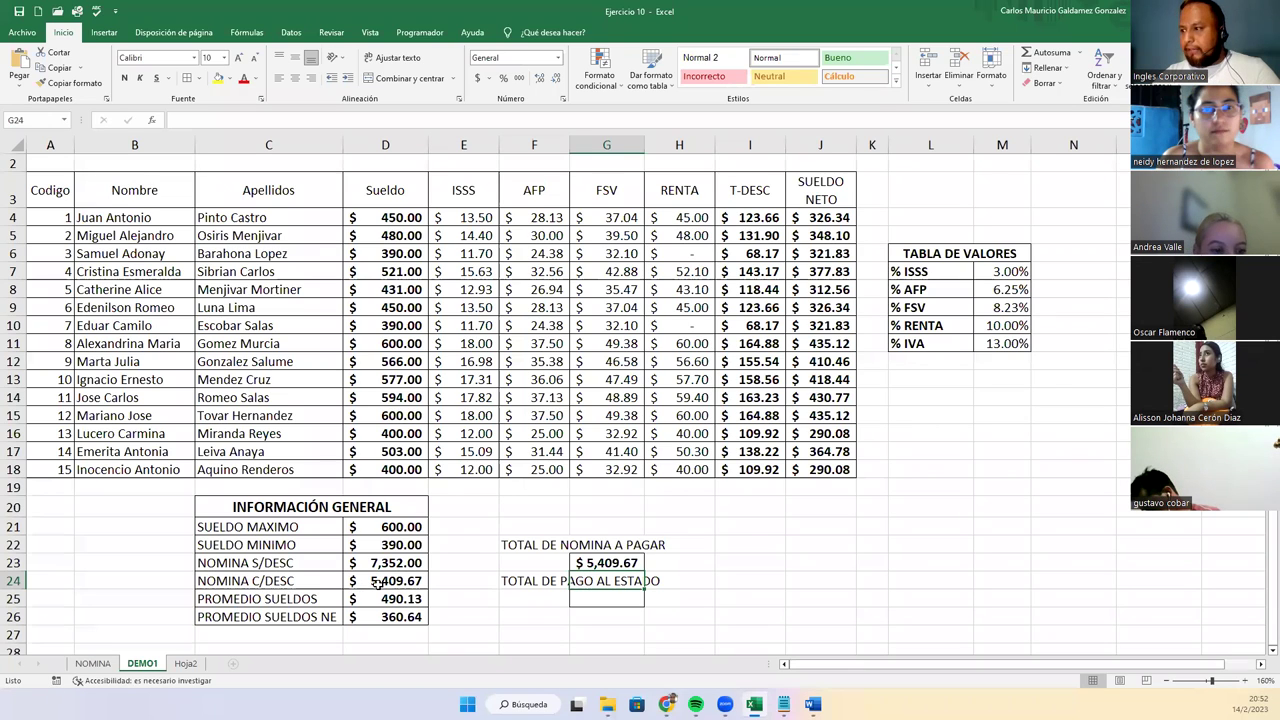
Try replacing the TOTAL DE NOMINA A PAGAR formula in cell G23 with the direct reference =D24
left_click(609, 562)
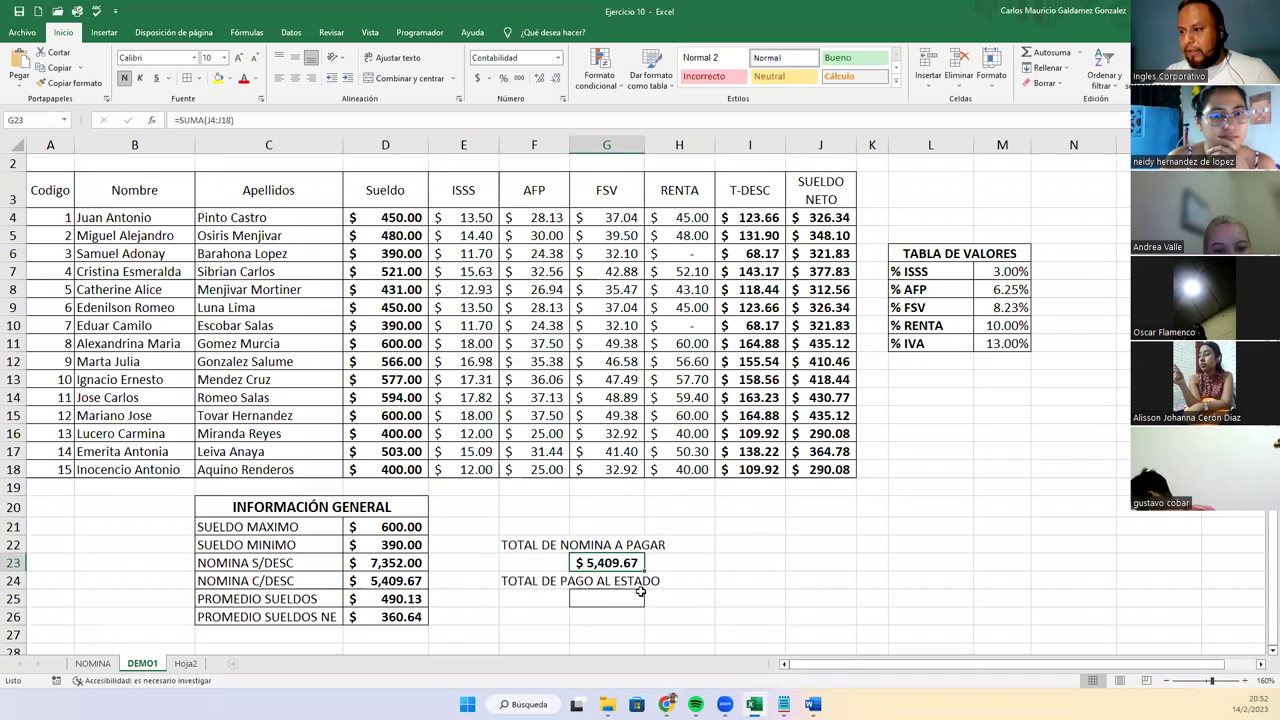
type("=")
key("Left")
key("Left")
key("Left")
key("Left")
key("Down")
key("Right")
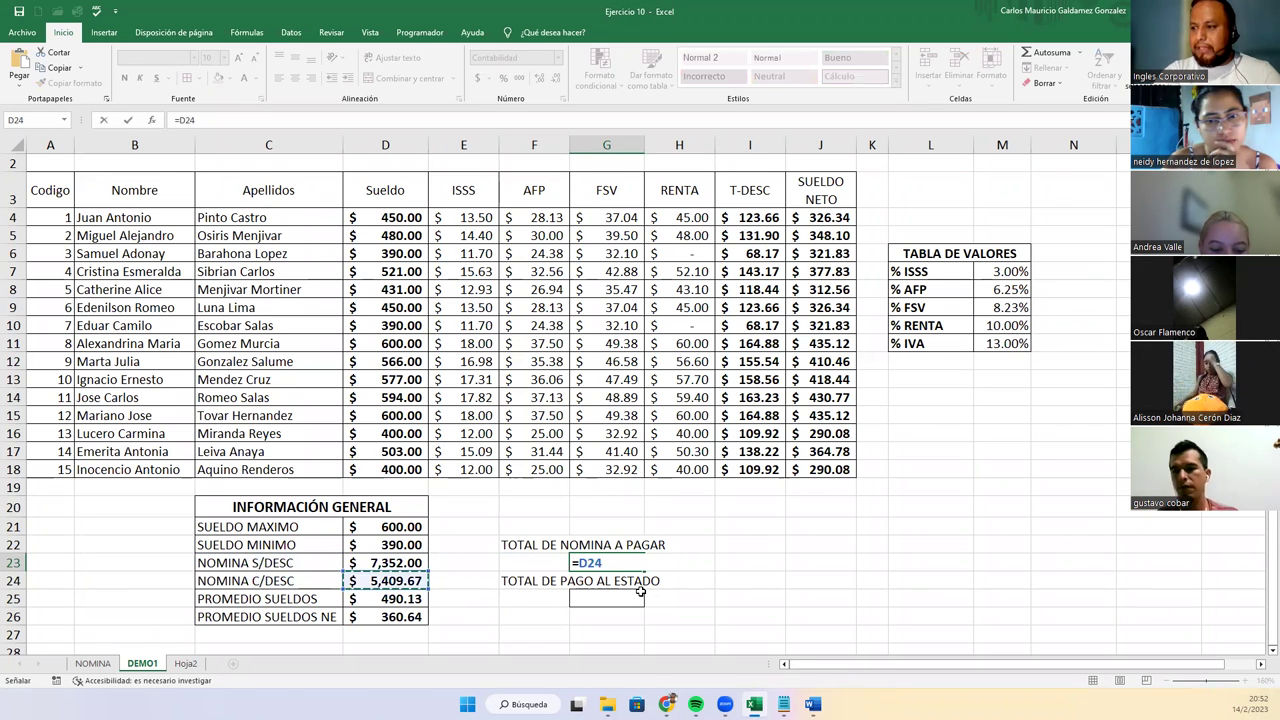
key("ctrl+Return")
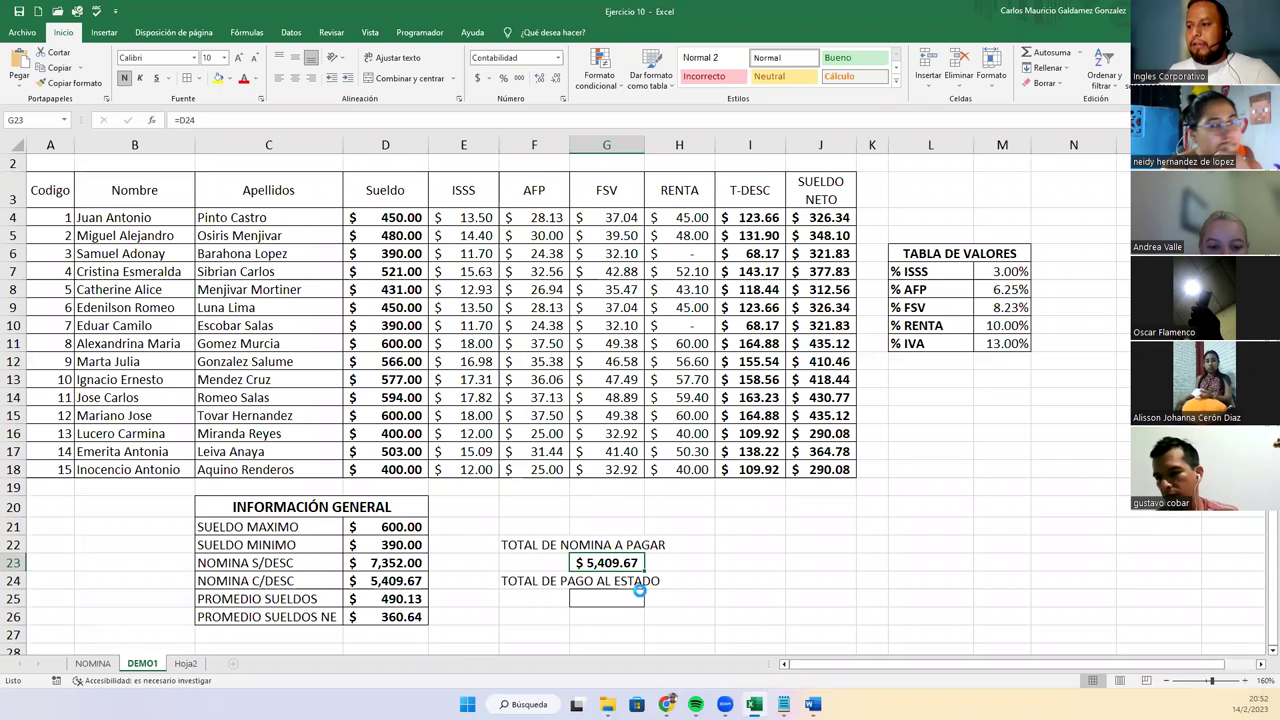
Undo the direct reference in cell G23 and review the cell's sum formula
key("ctrl+a")
key("Escape")
key("ctrl+z")
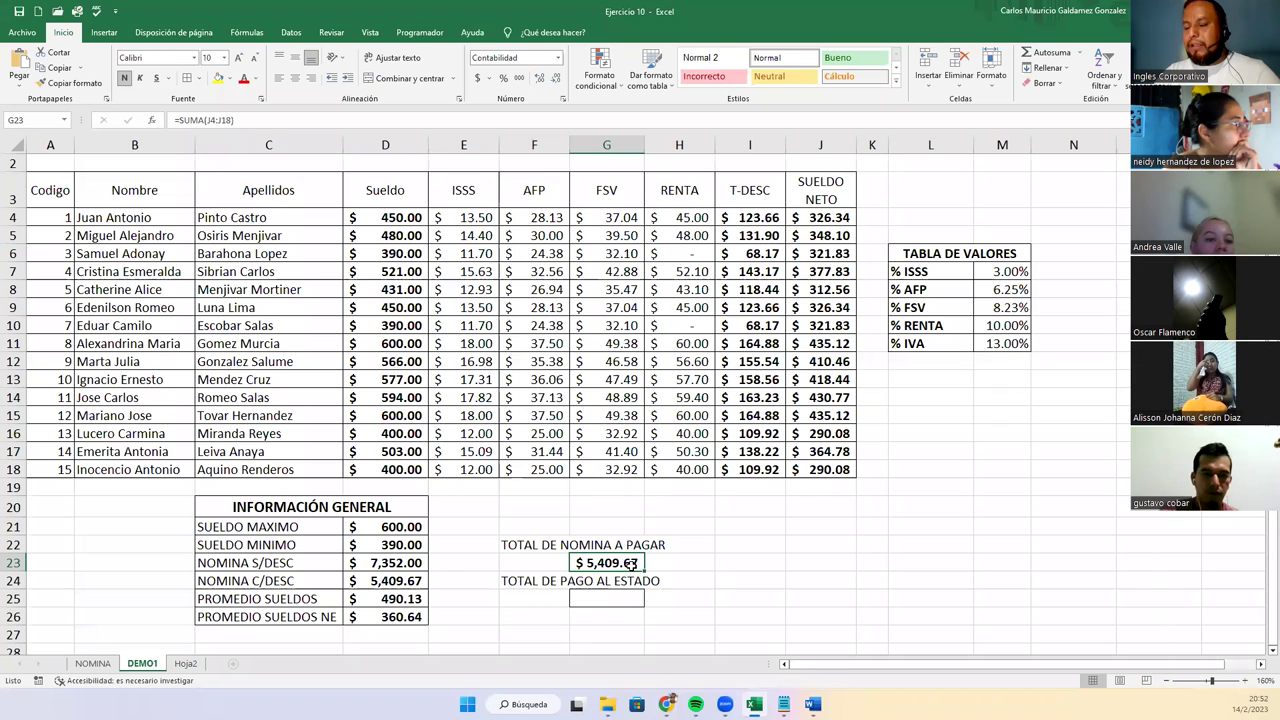
key("F2")
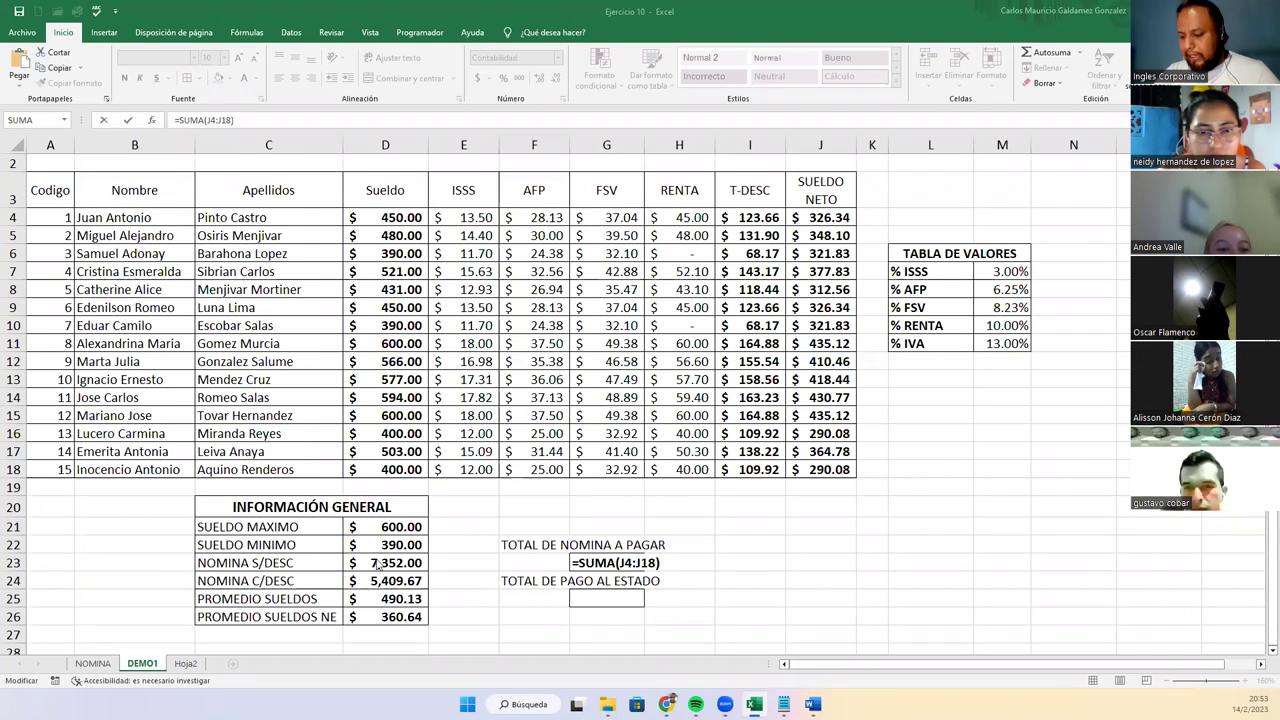
key("ctrl+Return")
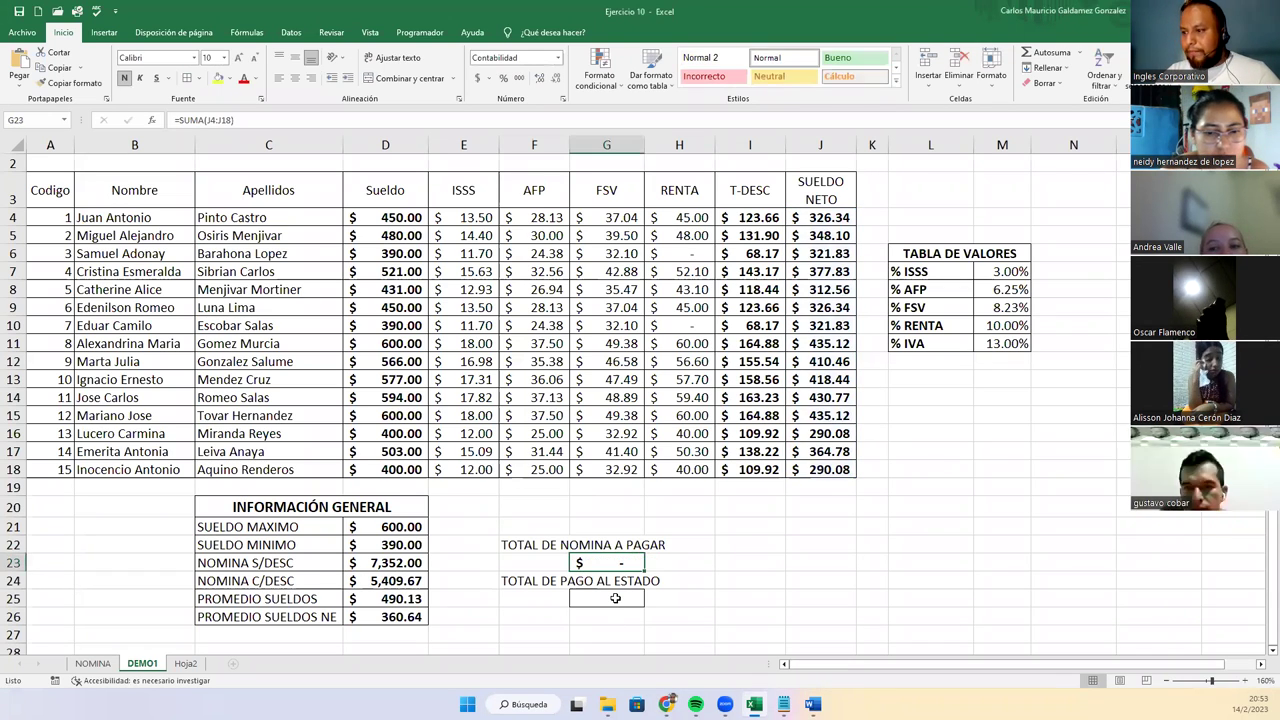
Total the T-DESC column for TOTAL DE PAGO AL ESTADO in cell G25 with the formula =SUMA(I4:I18)
double_click(613, 598)
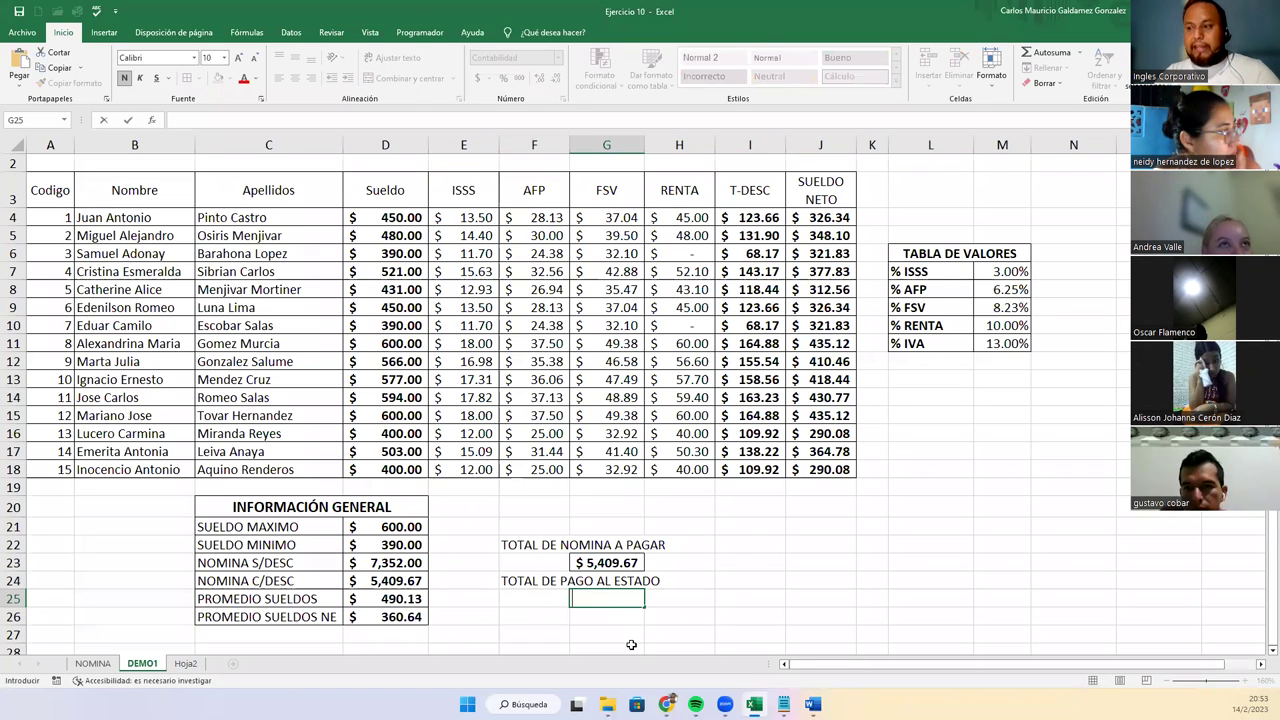
type("=SUMA(")
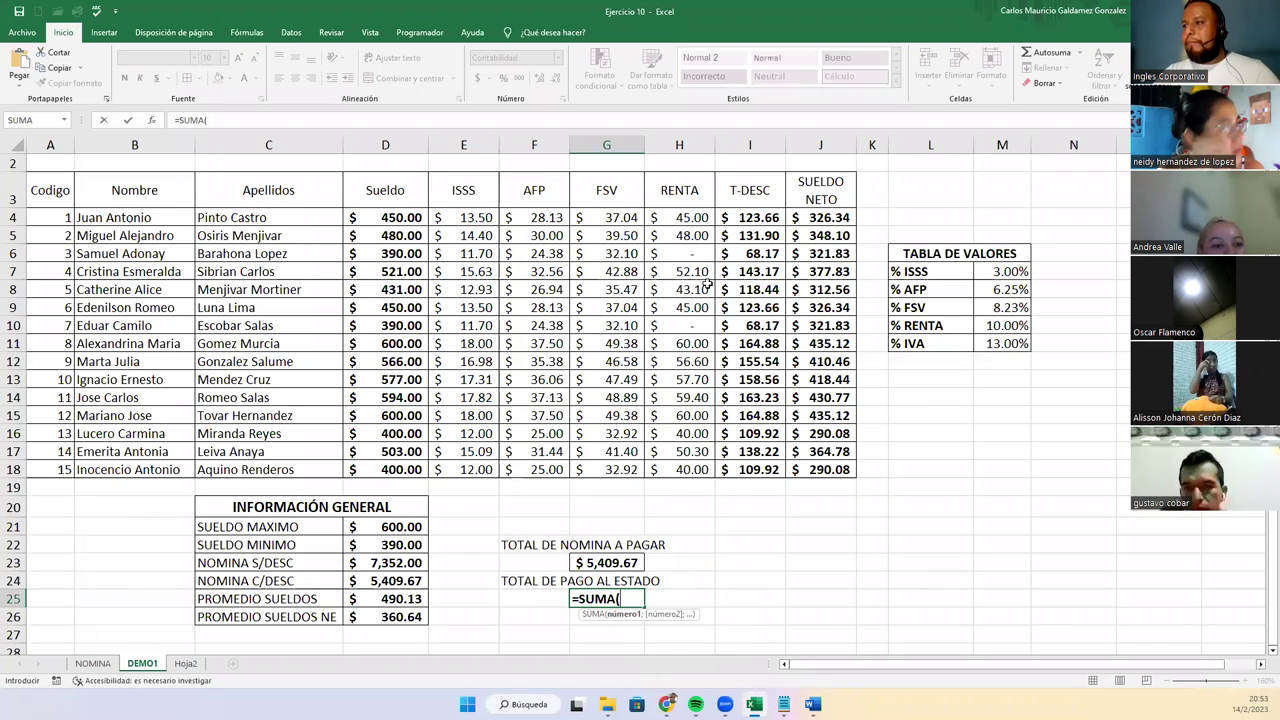
left_click_drag(750, 217, 750, 472)
type(")")
key("ctrl+Return")
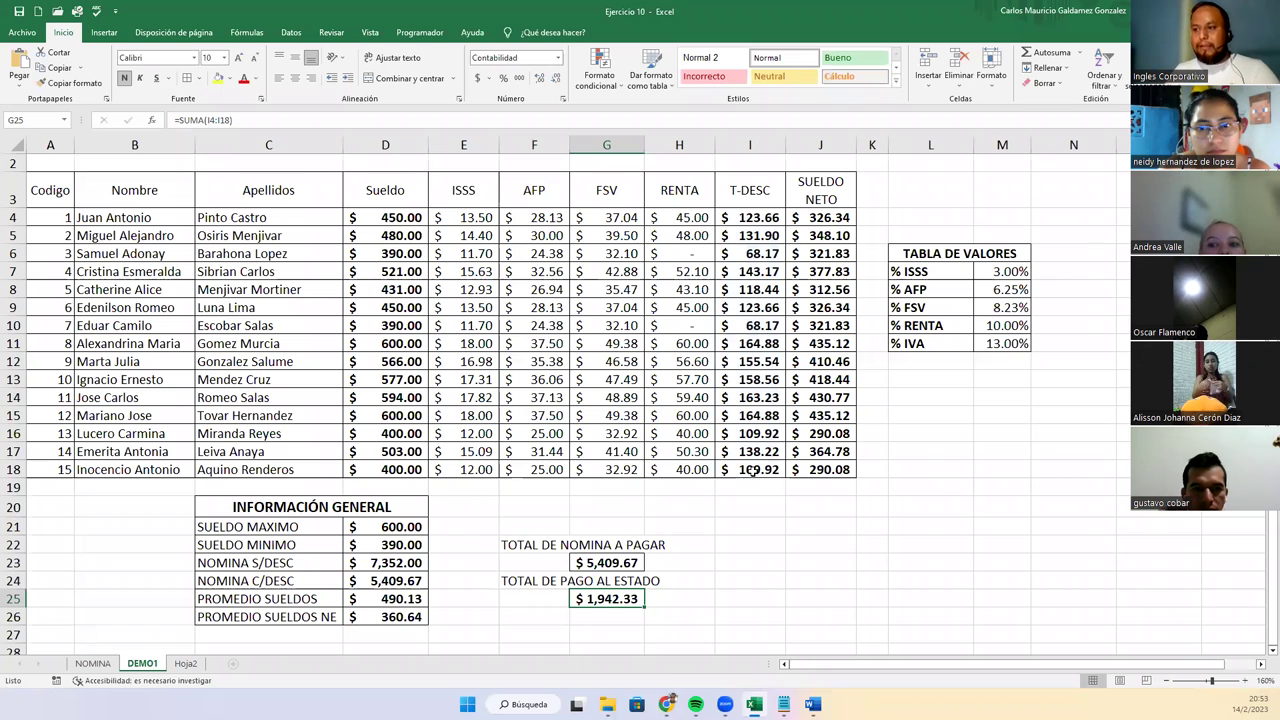
Compare the combined sum of cells G23 and G25 with the NOMINA S/DESC total in D23
left_click(612, 566)
left_click(605, 598, "ctrl")
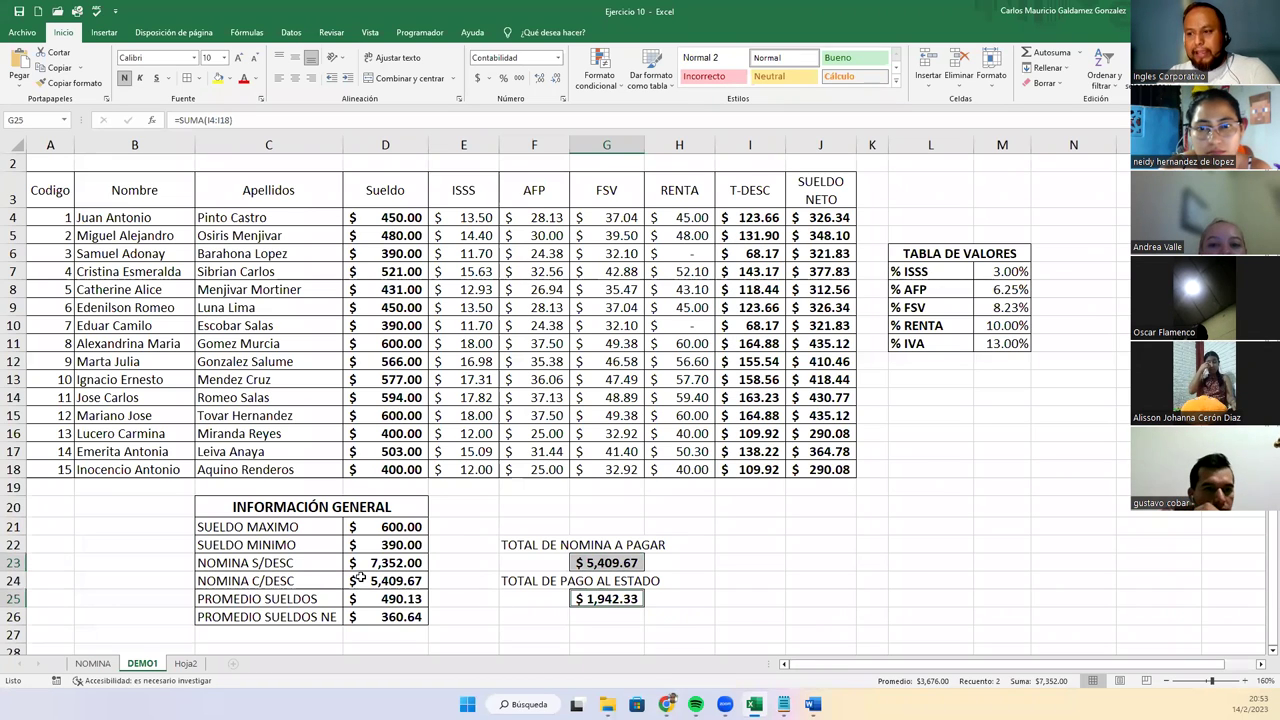
left_click(361, 563)
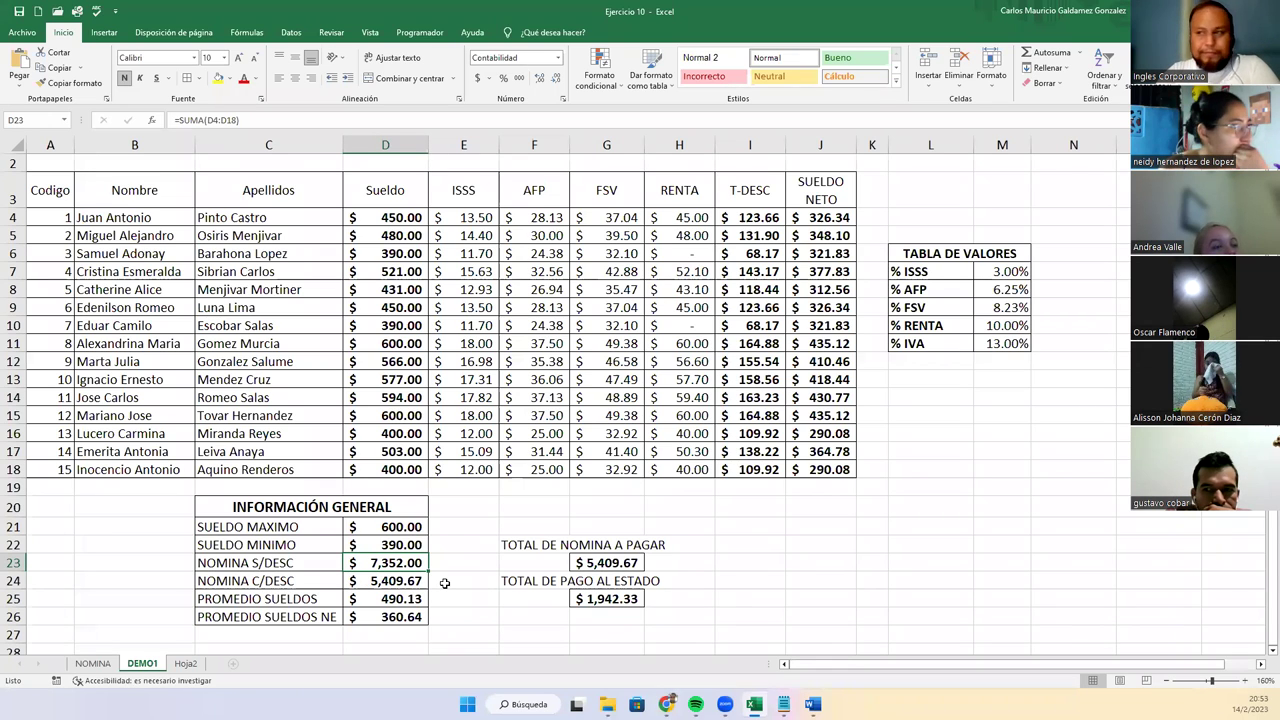
Check the sums of the Sueldo, T-DESC and SUELDO NETO columns over rows 4 to 18
left_click(393, 222)
left_click_drag(393, 228, 381, 464)
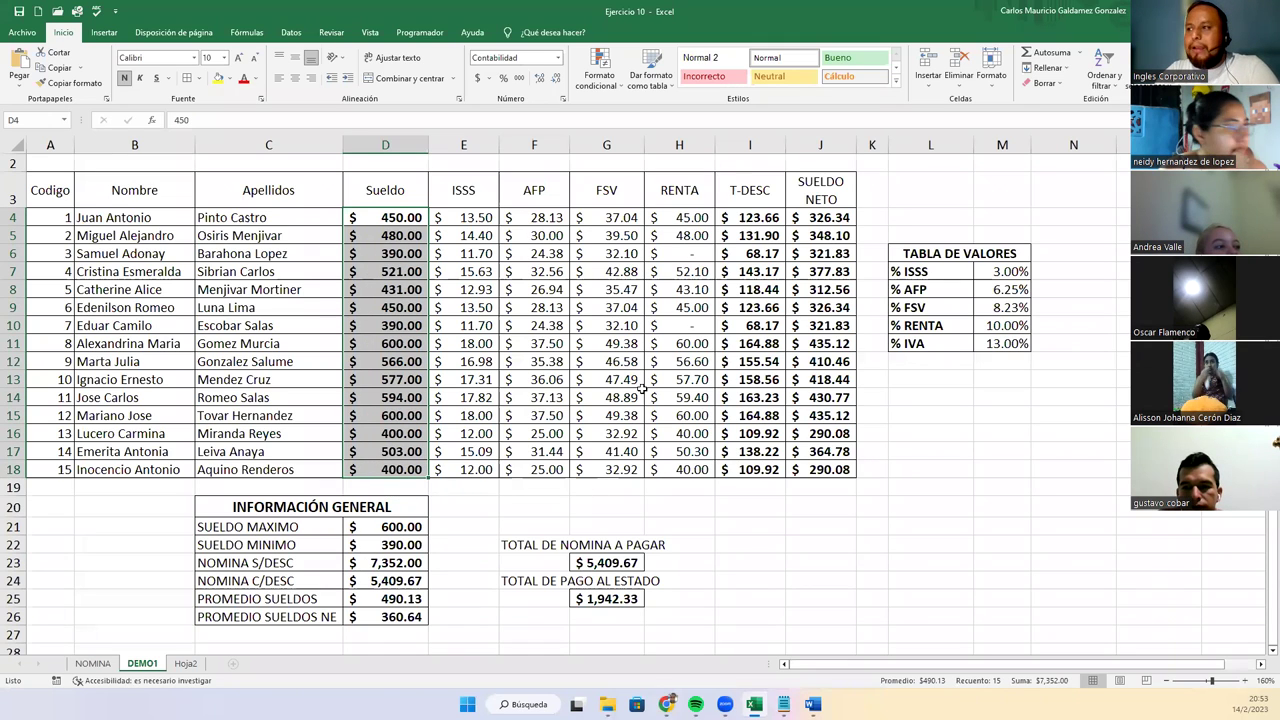
left_click_drag(762, 216, 755, 470)
left_click_drag(806, 217, 817, 469)
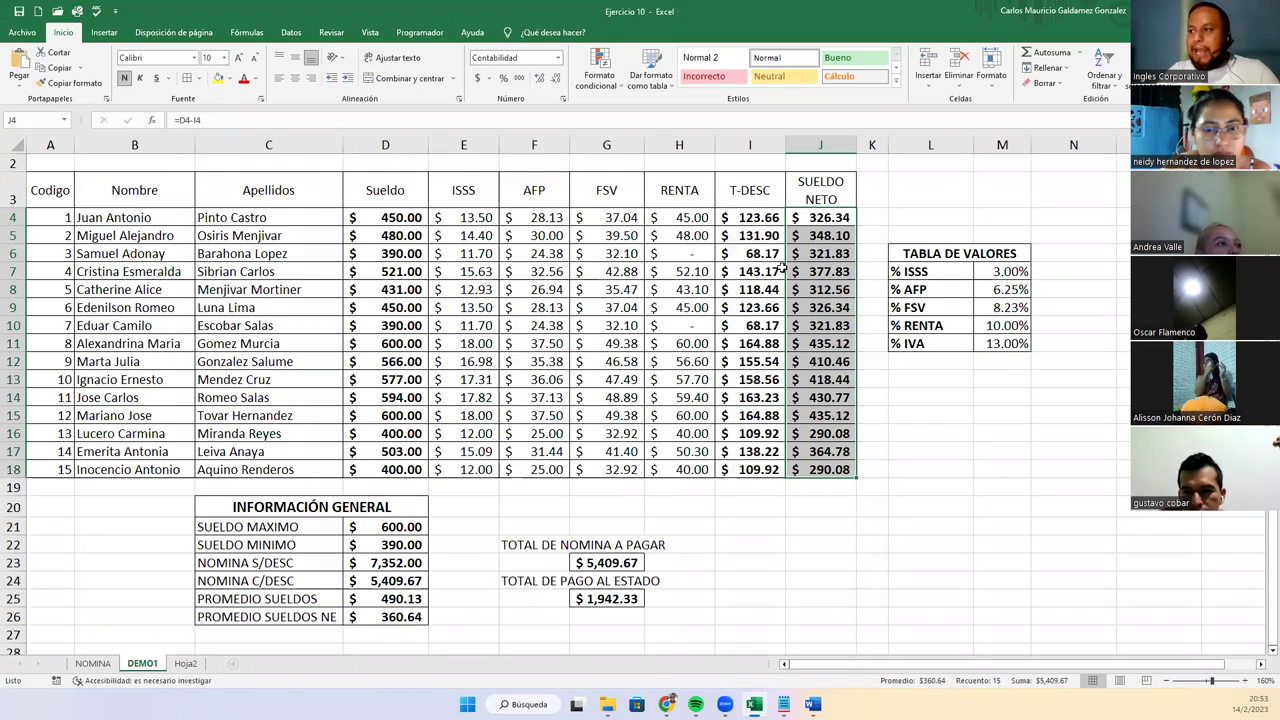
left_click_drag(755, 220, 773, 464)
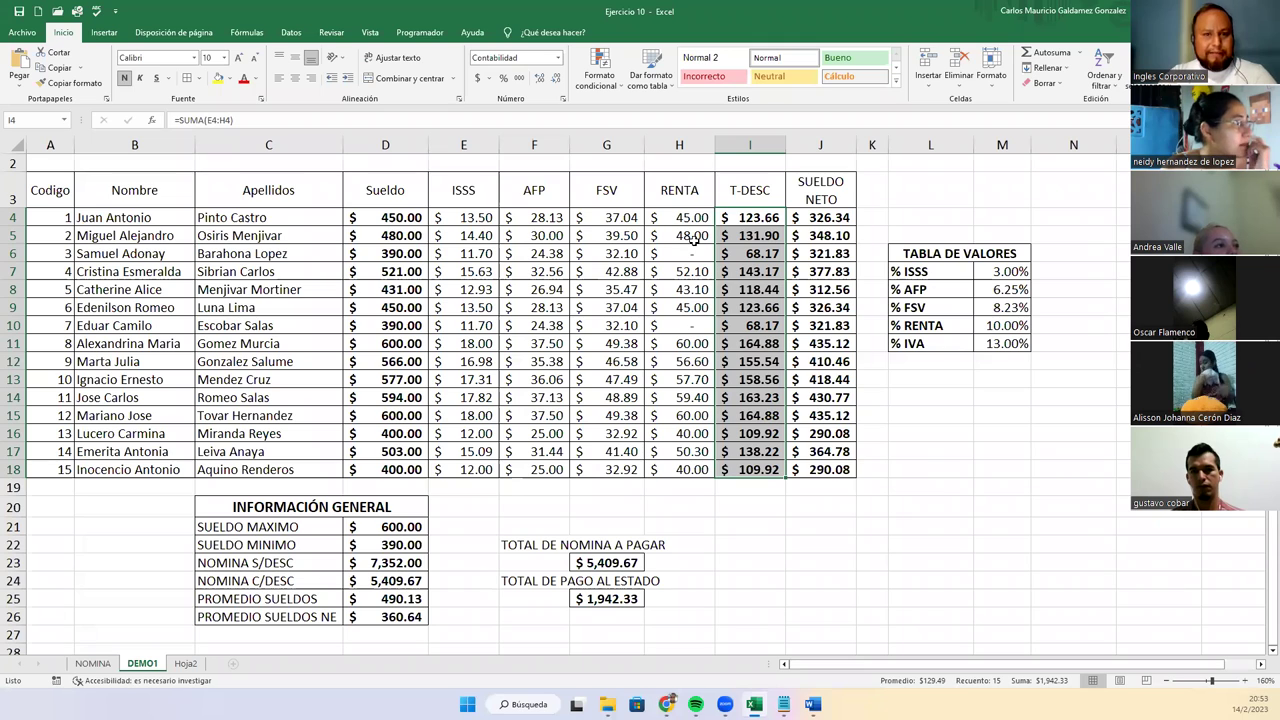
left_click(536, 256)
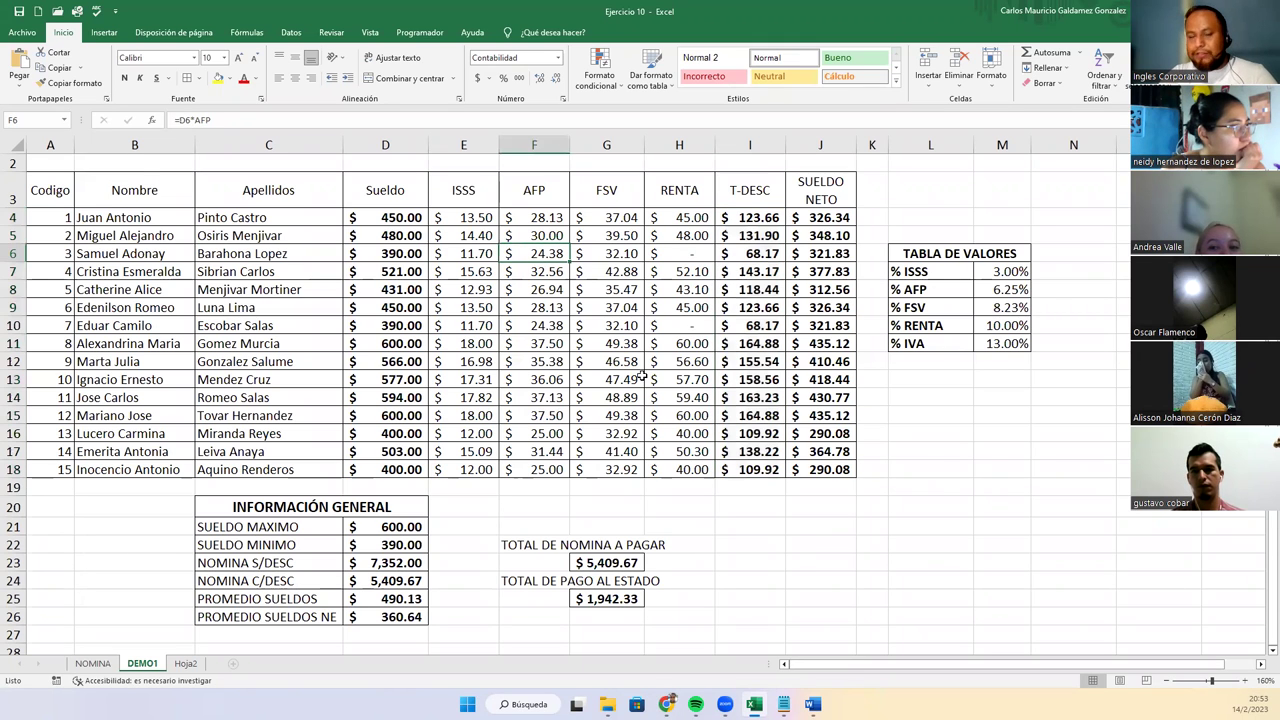
Enter the labels TOTAL ISSS, TOTAL AFP and TOTAL FSV in cells I22, I23 and I24
left_click(758, 541)
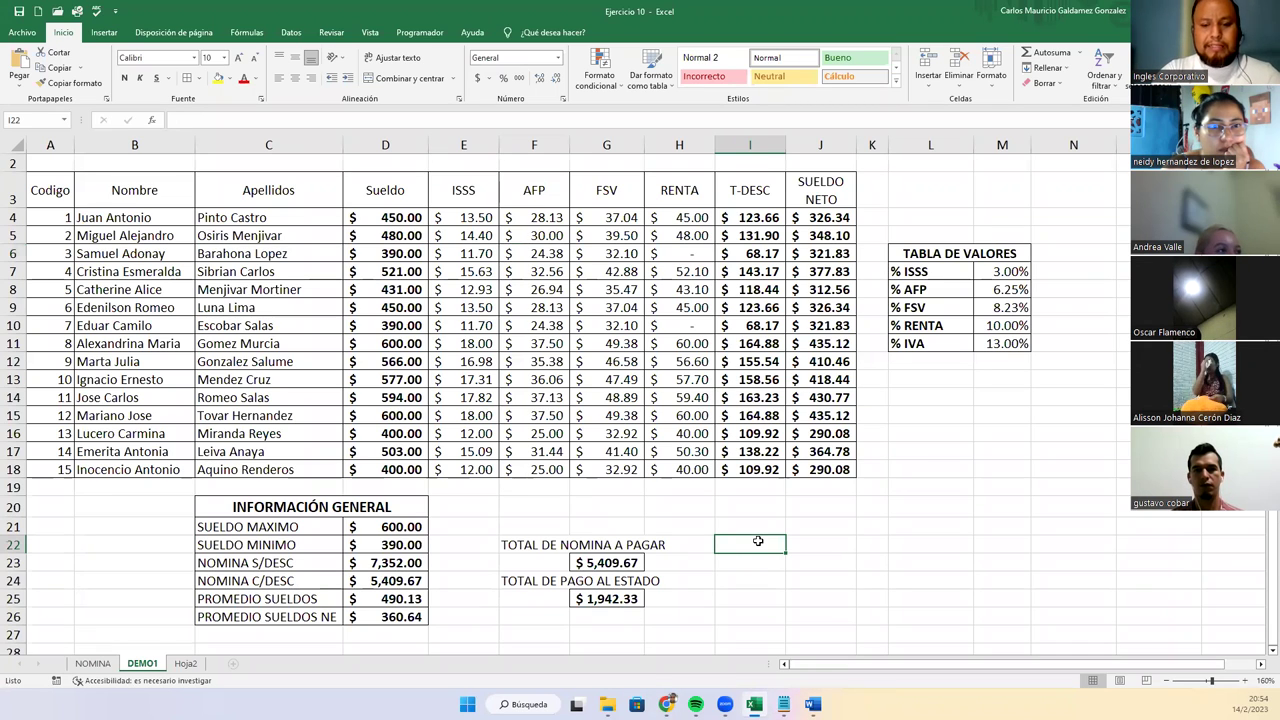
type("TOTA")
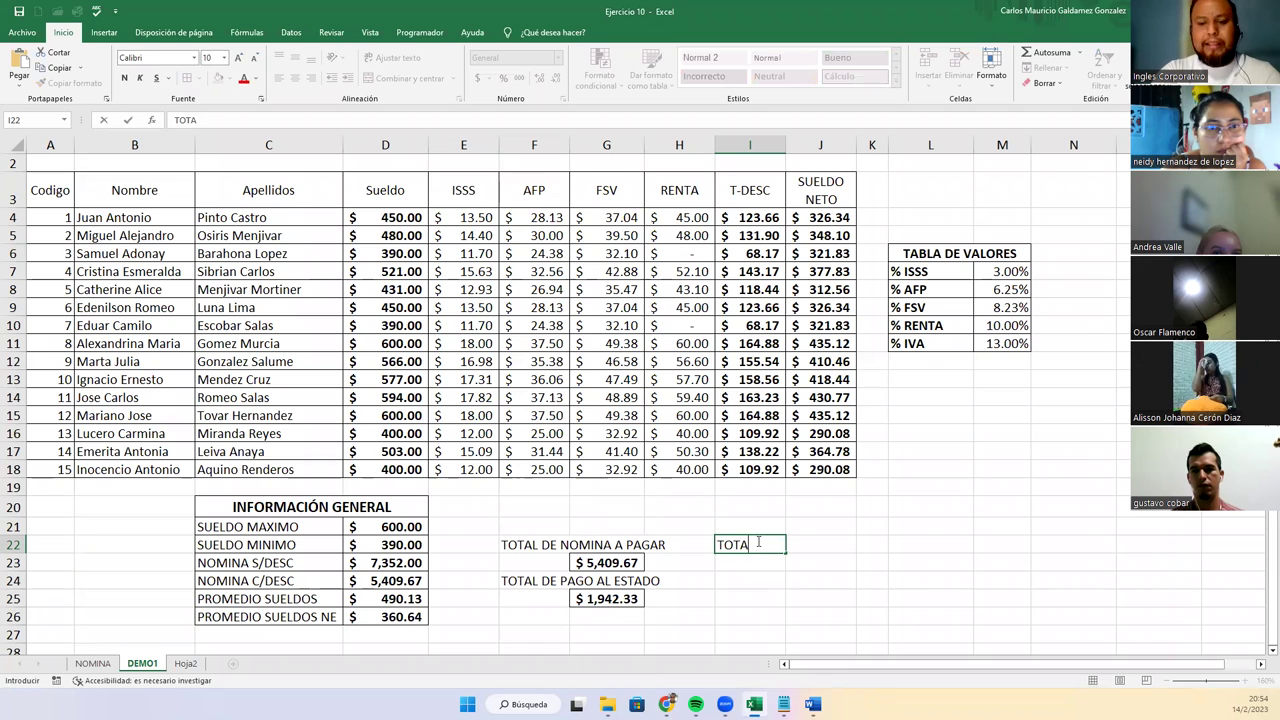
type("L ISSS")
key("Return")
type("TOTAL AFP")
key("Return")
type("TOTA")
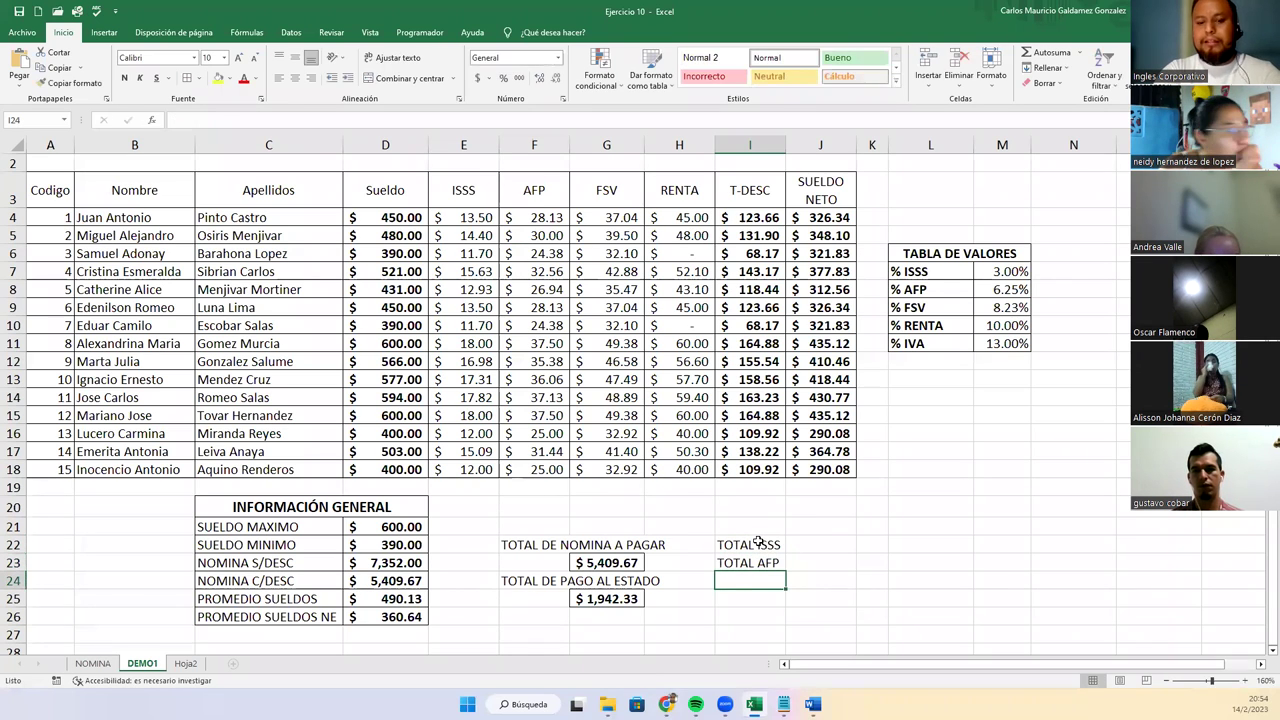
type("L FSV")
key("Return")
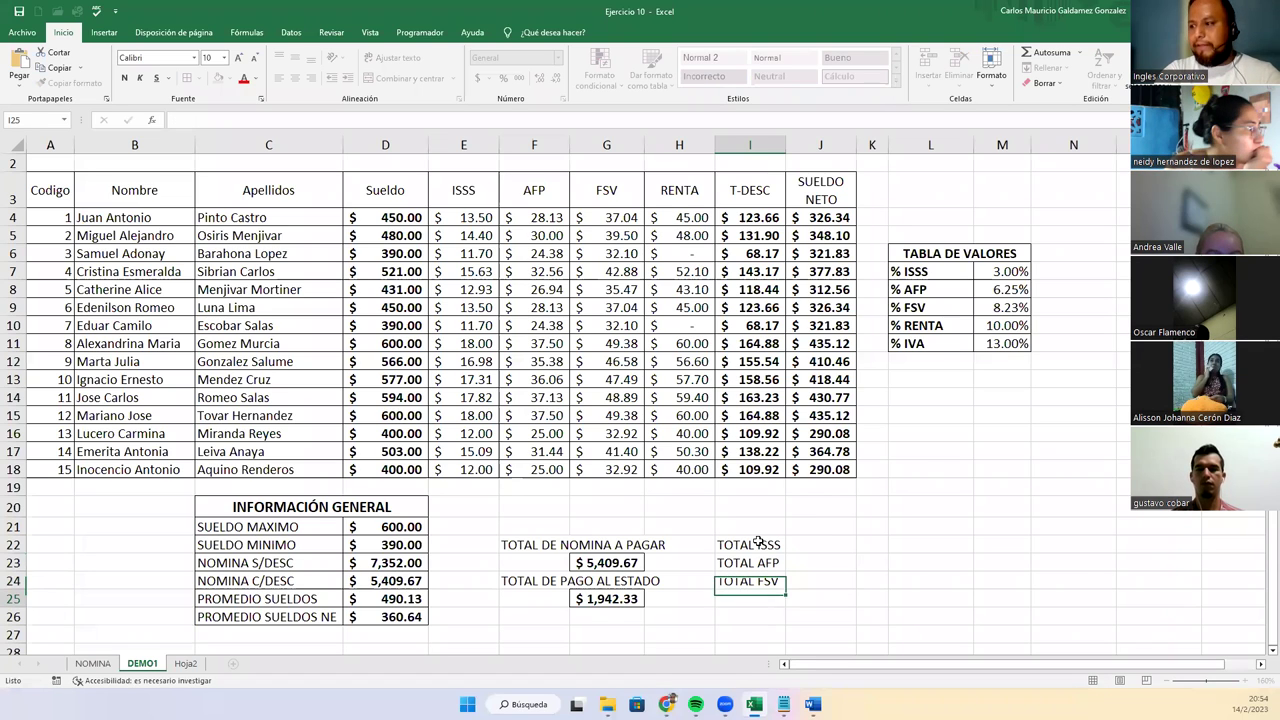
Enter the label TOTAL RENTA: in cell I25 and autofit the width of column I
type("TOTAL RENTA")
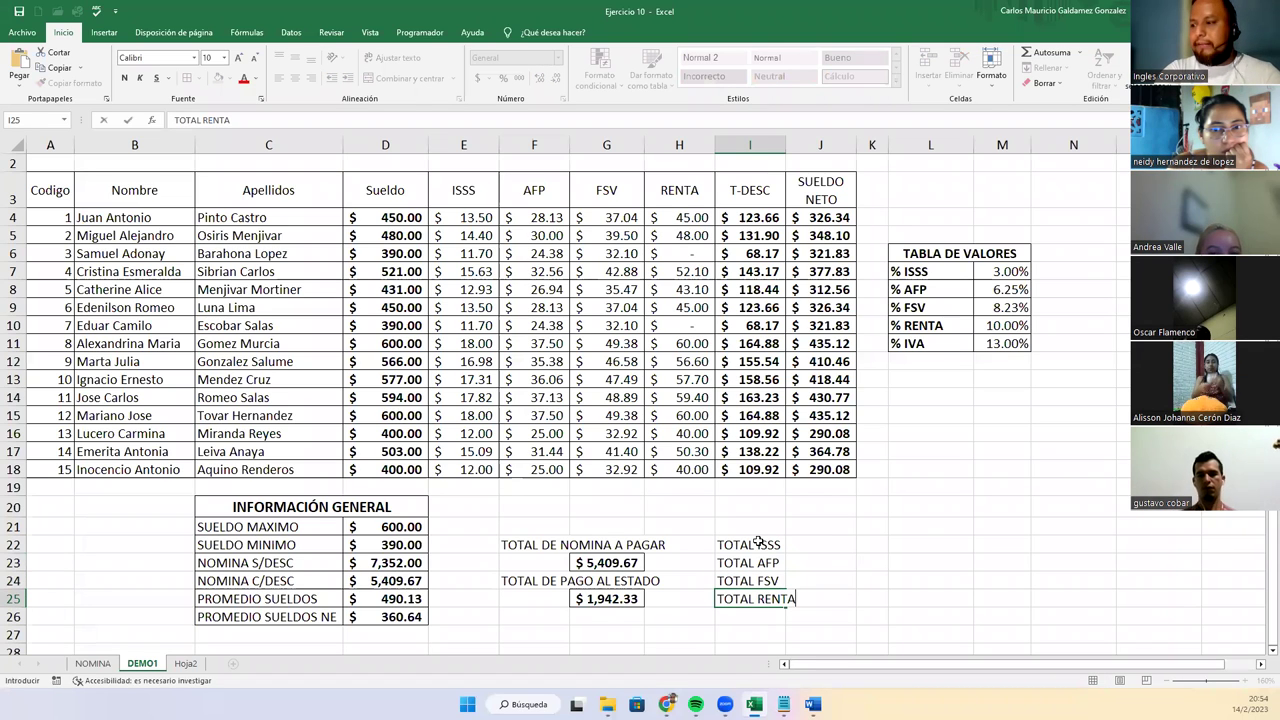
type(":")
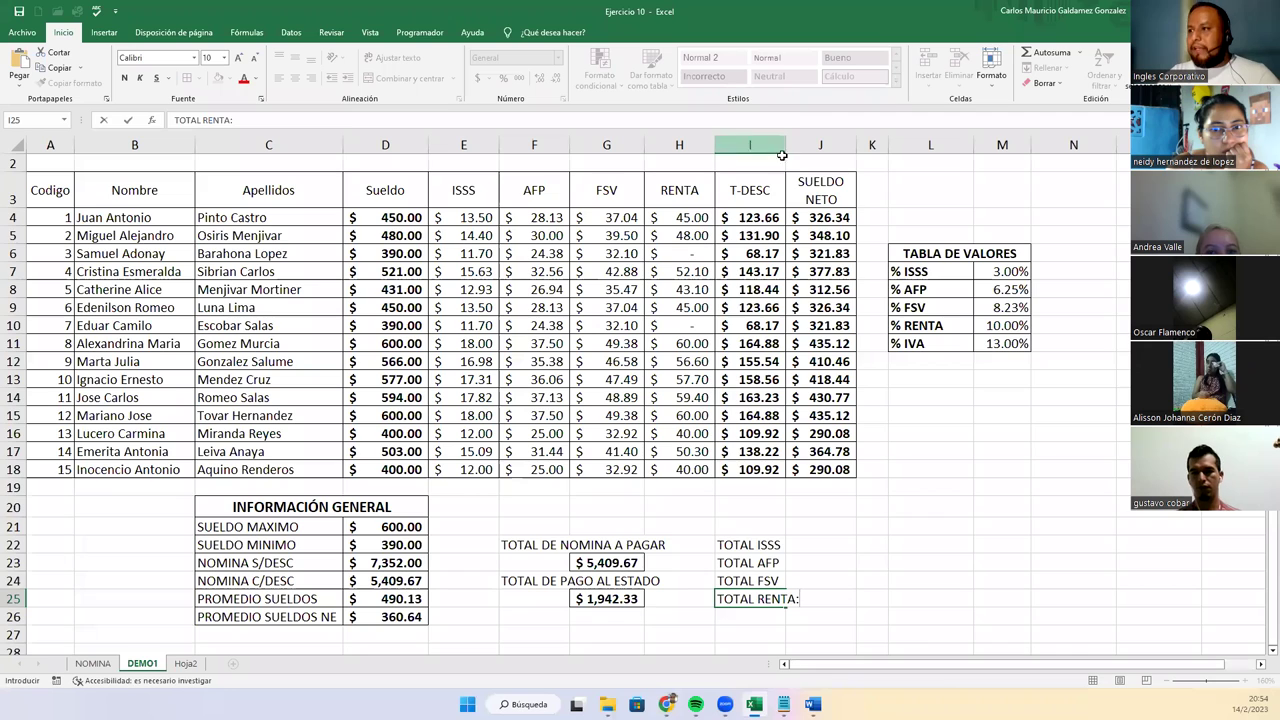
left_click(750, 145)
double_click(786, 145)
Apply borders to all cells of the deduction totals block I22:J25
left_click(753, 547)
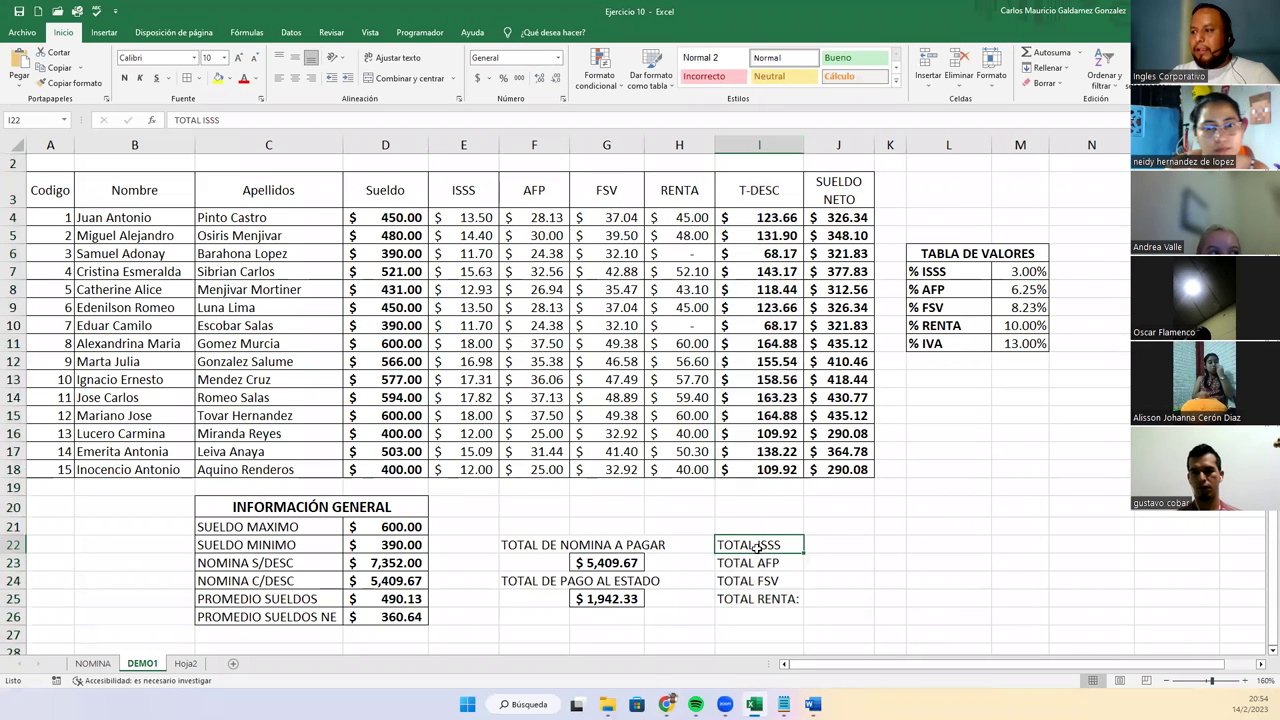
left_click_drag(753, 547, 809, 594)
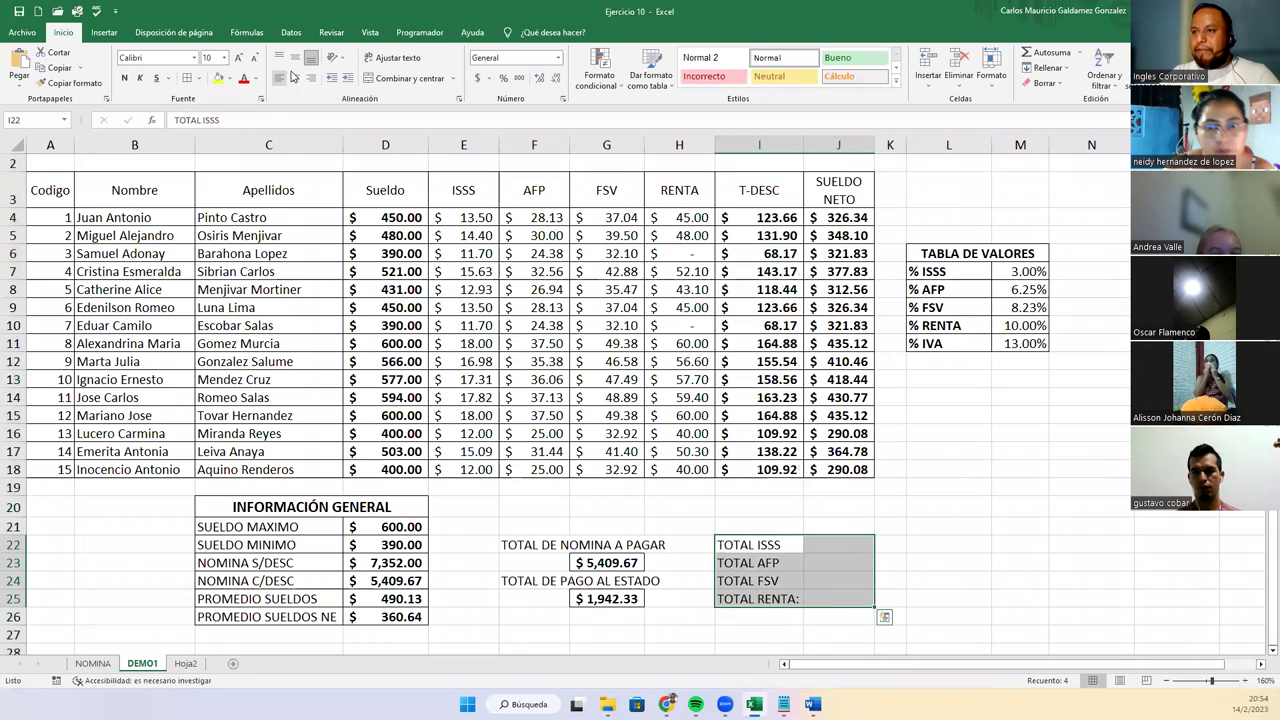
left_click(188, 78)
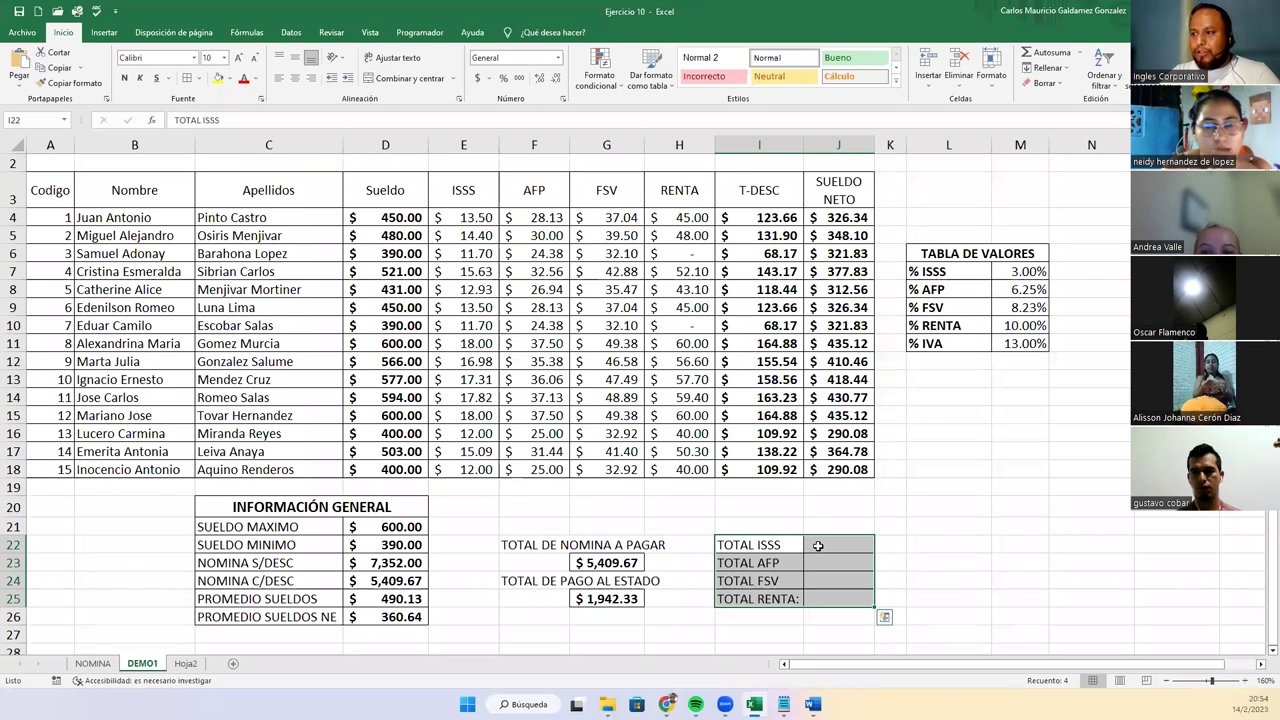
Total the ISSS column in cell J22 with the formula =SUMA(E4:E18)
left_click(818, 545)
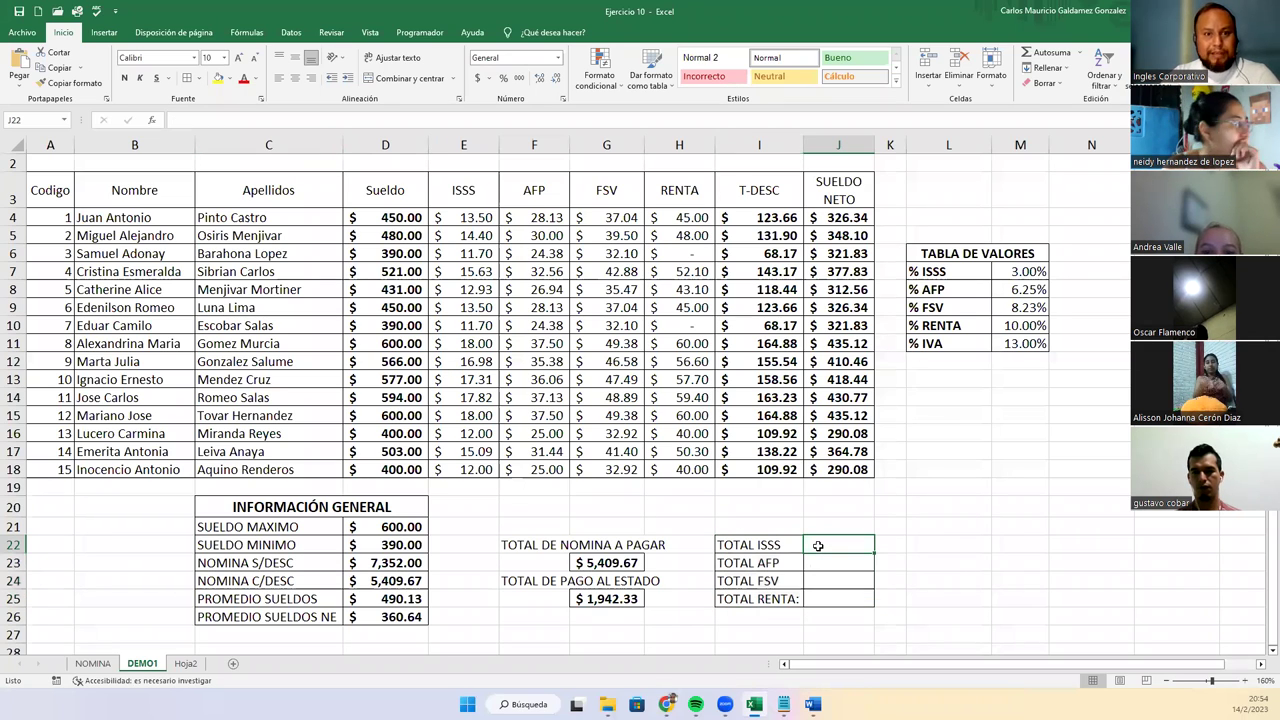
type("=")
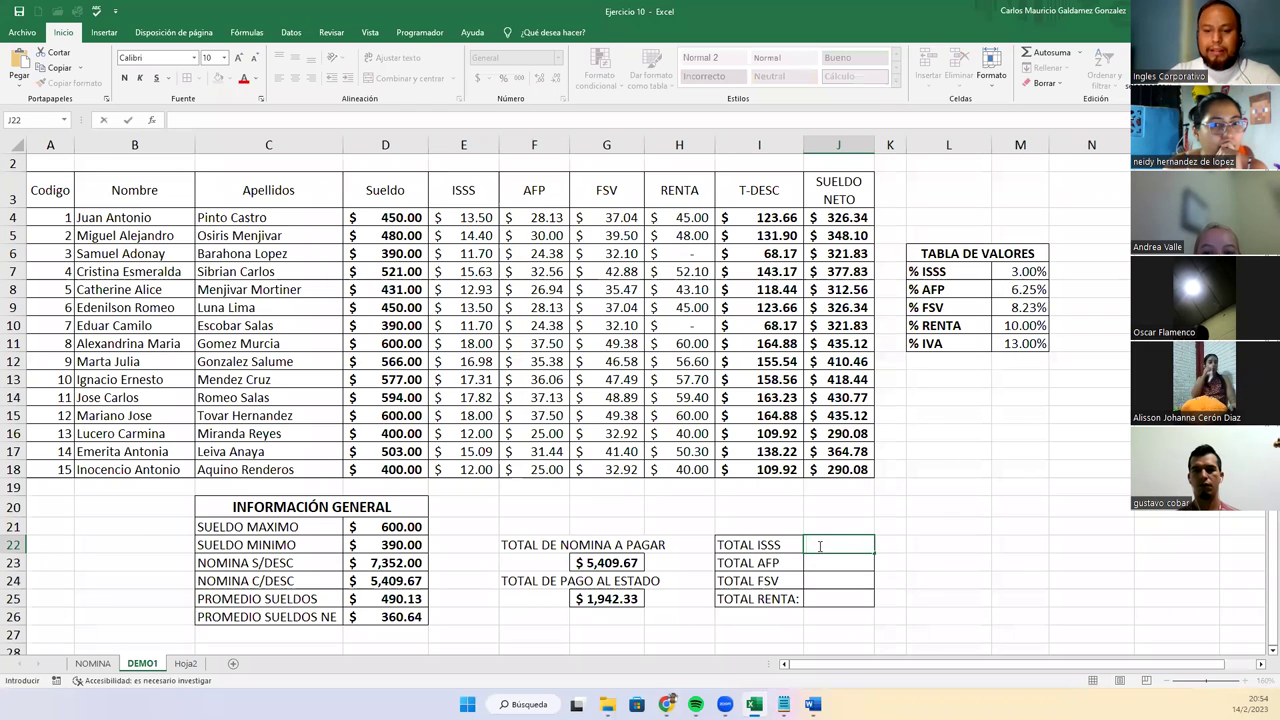
type("SUMA")
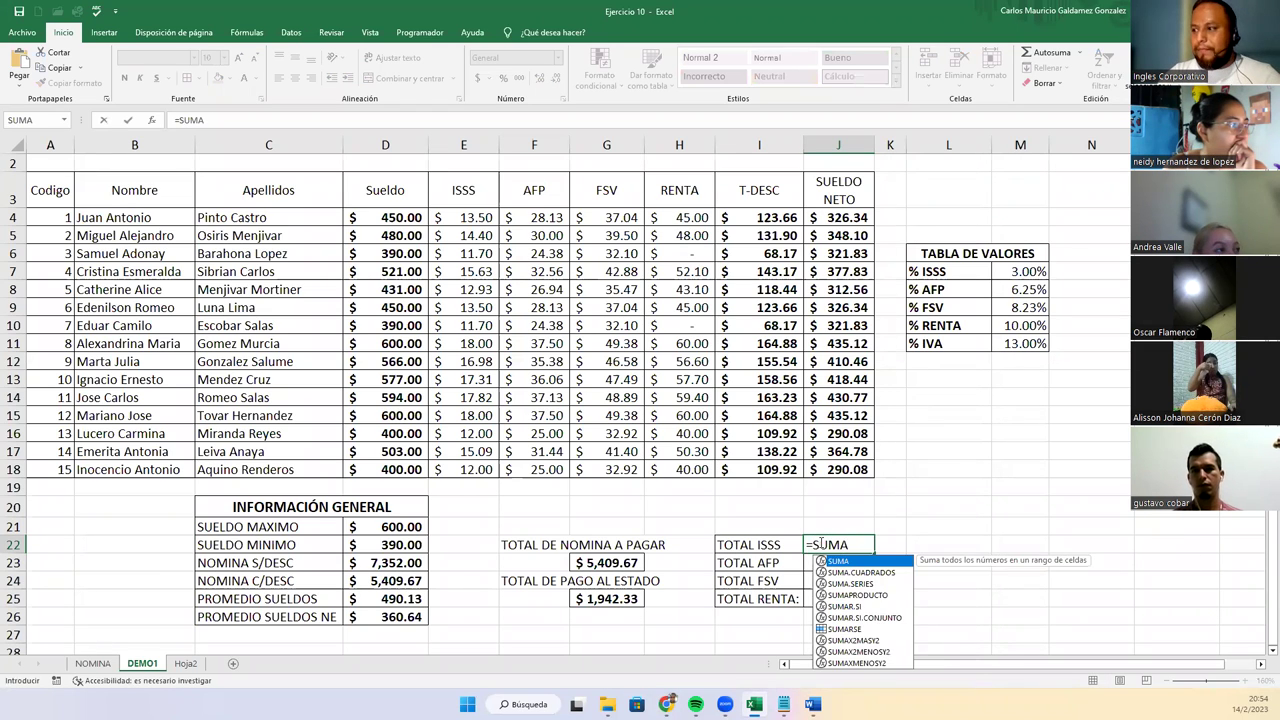
type("(")
left_click_drag(475, 218, 477, 470)
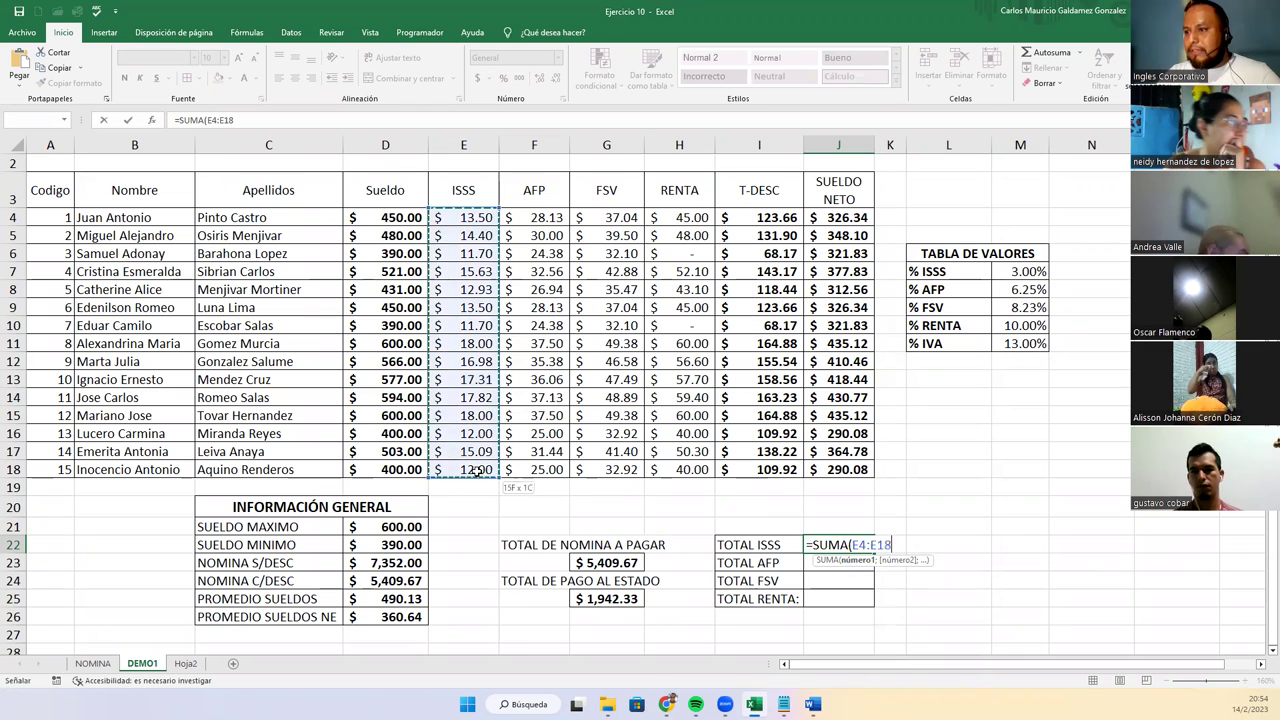
key("Return")
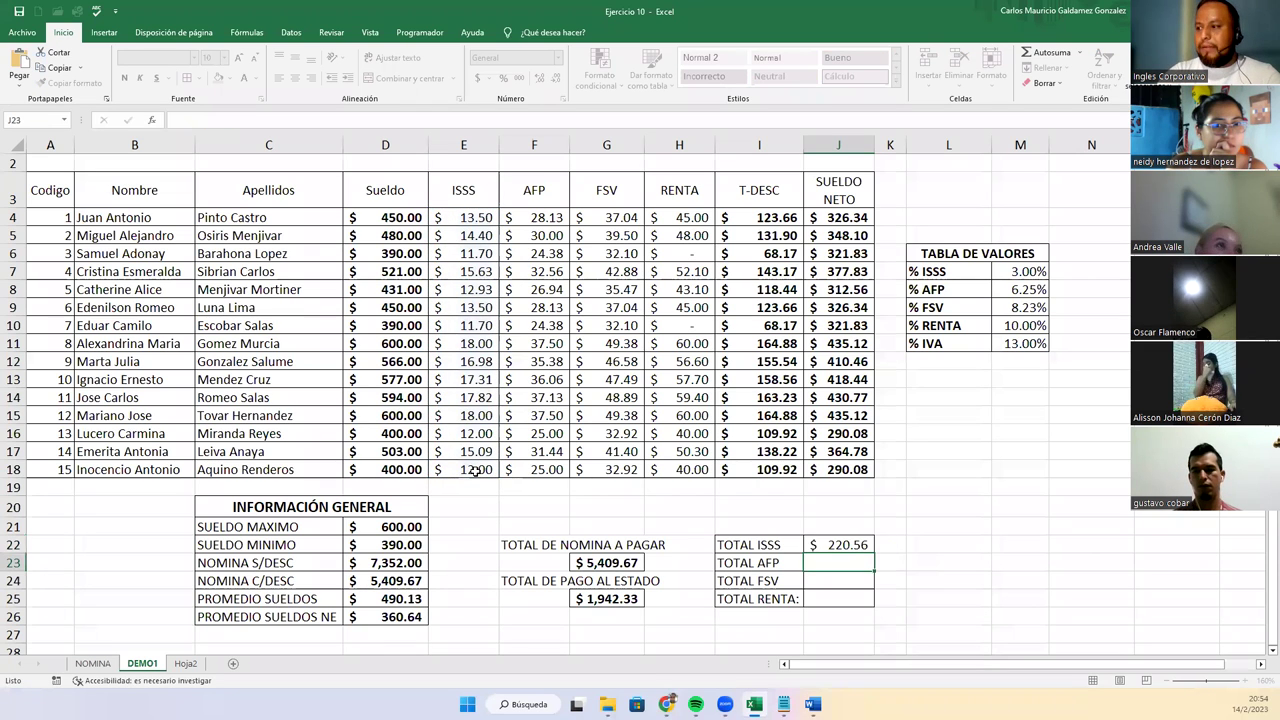
Total the AFP column in cell J23 with the formula =SUMA(F4:F18)
type("=SUMA(")
left_click_drag(508, 220, 520, 471)
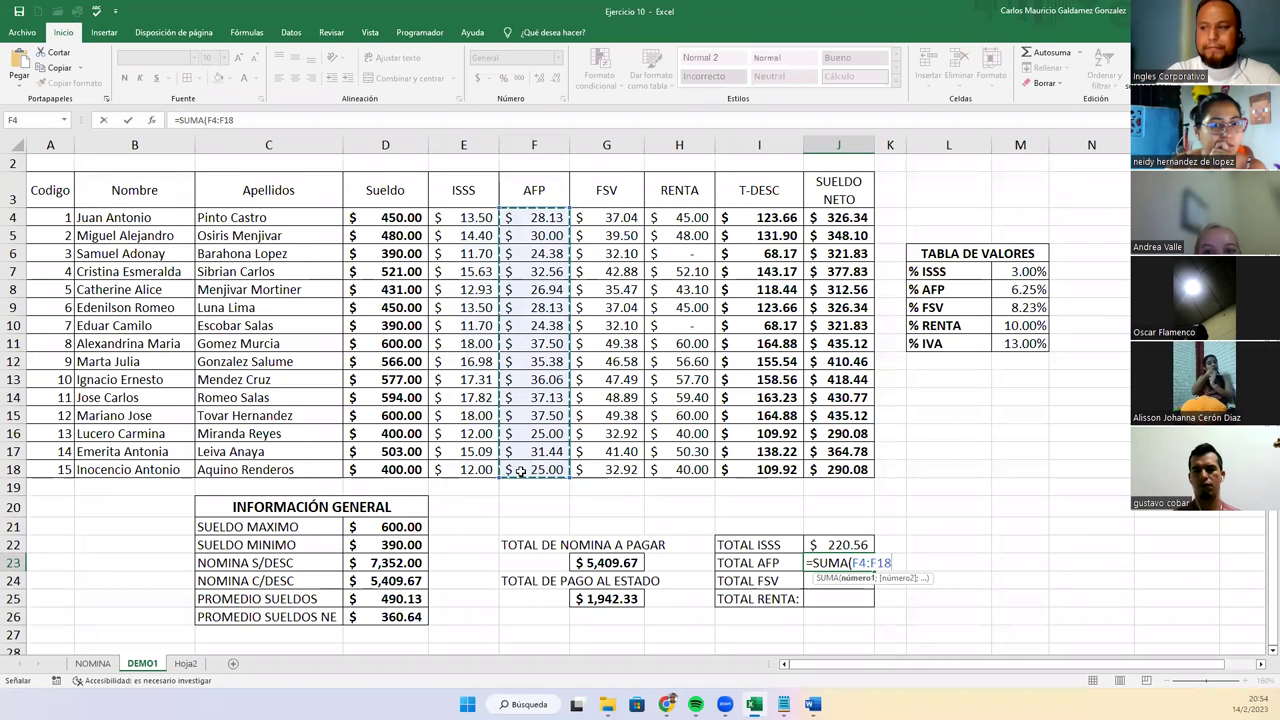
type(")")
key("Return")
Total the FSV column in cell J24 with the formula =SUMA(G4:G18)
type("=SU")
key("Down")
key("Tab")
left_click_drag(591, 217, 605, 467)
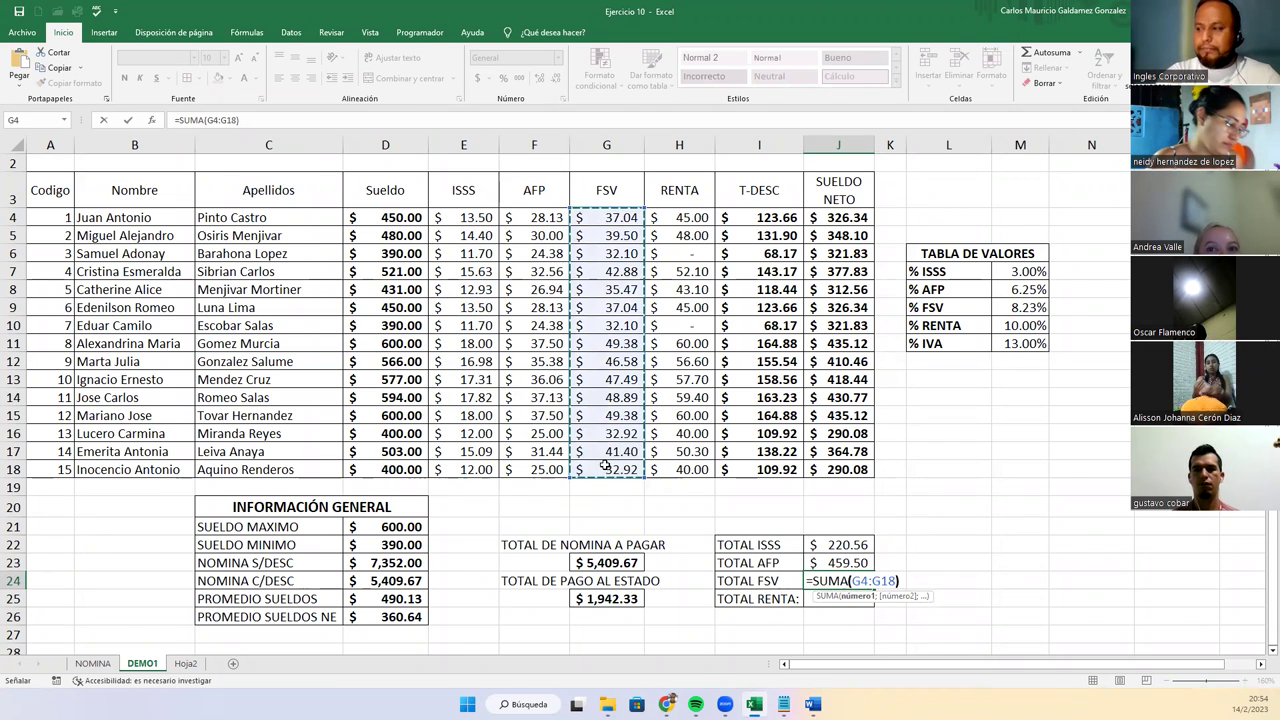
key("Return")
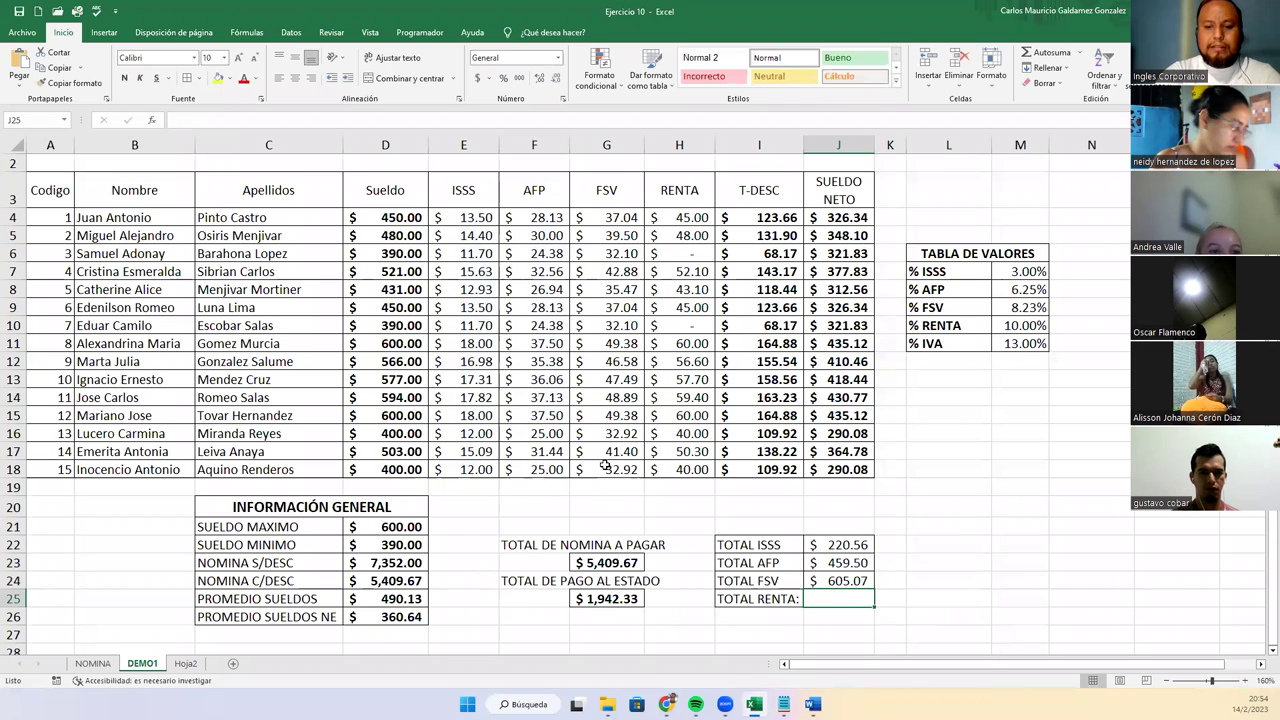
Total the RENTA column in cell J25 with the formula =SUMA(H4:H18)
type("=SUMA(")
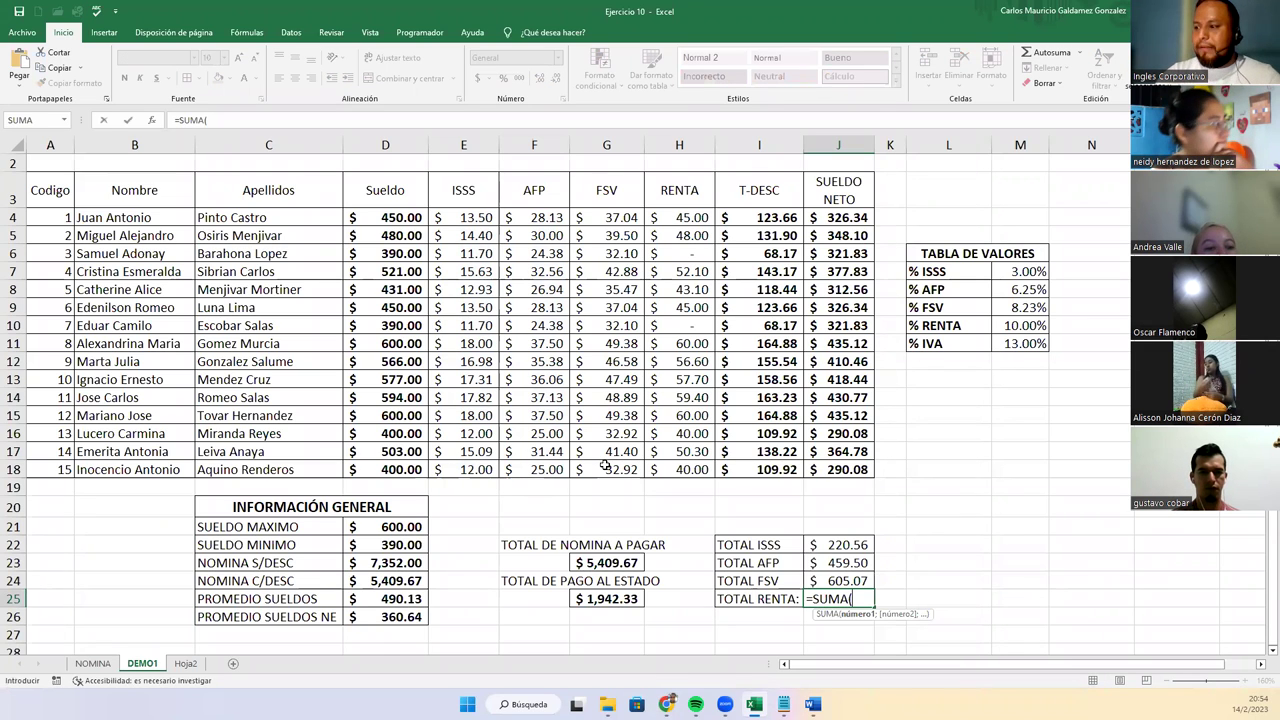
left_click_drag(665, 216, 661, 467)
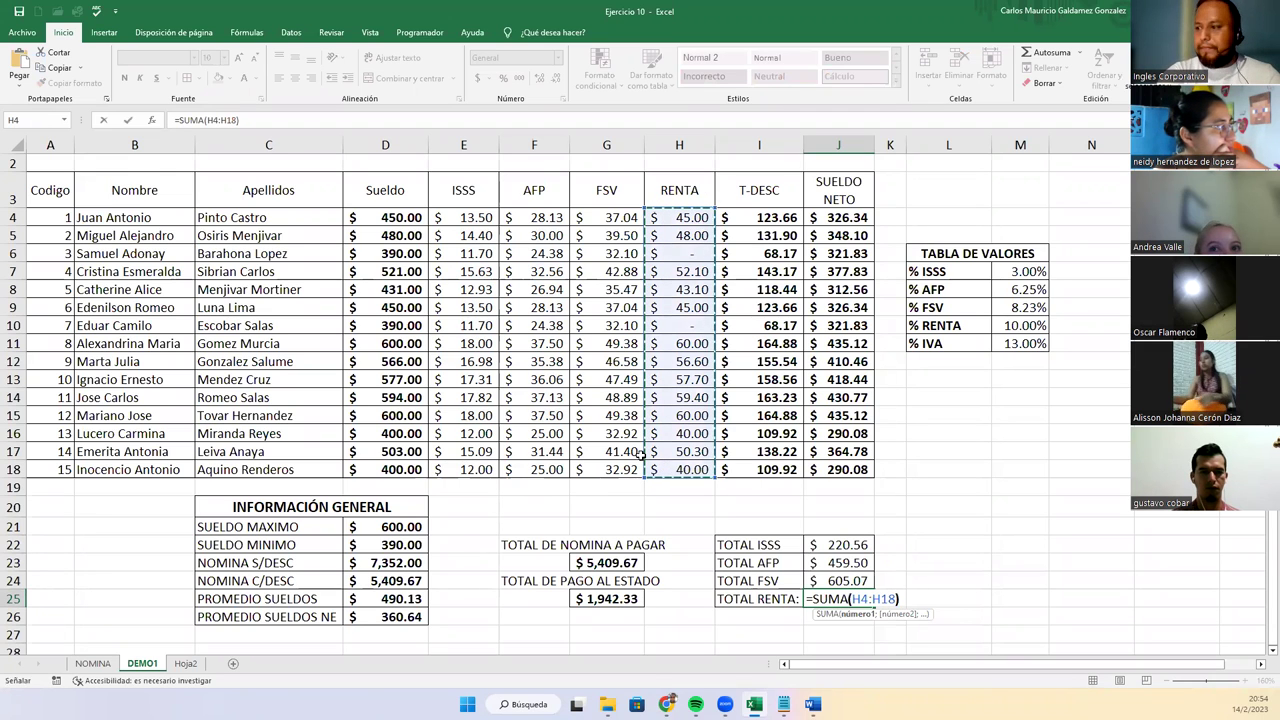
key("Return")
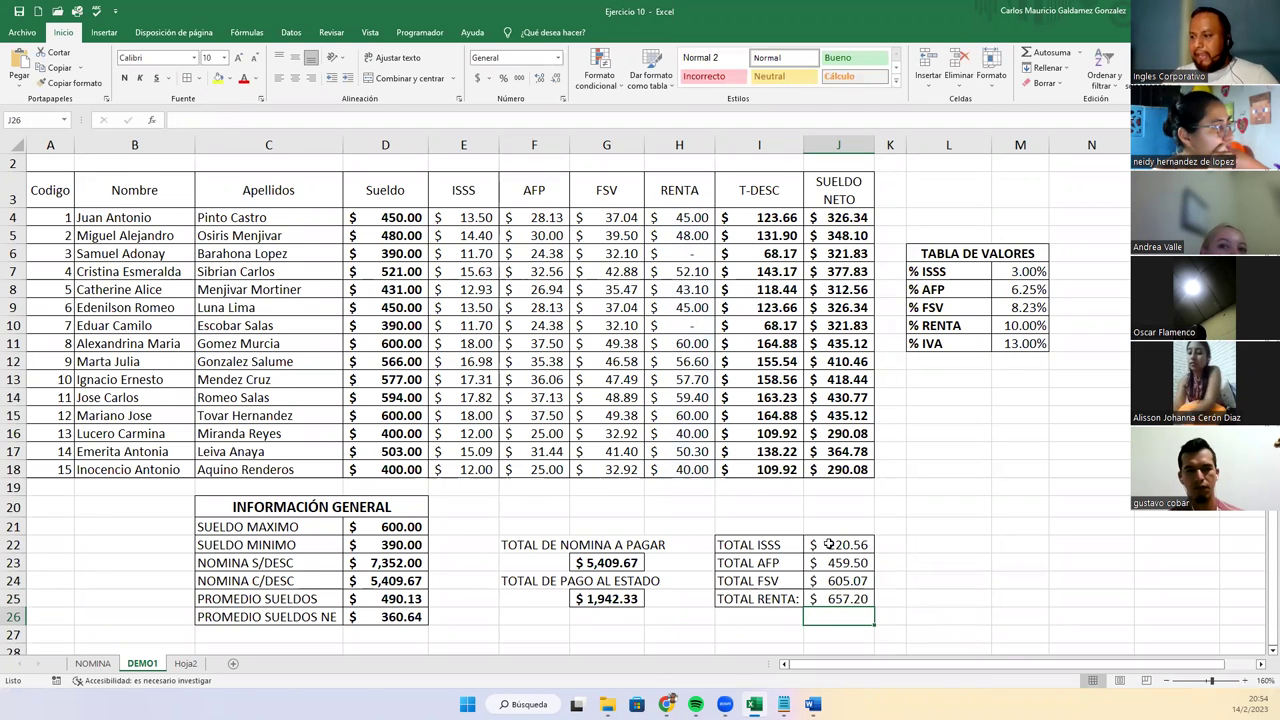
left_click_drag(829, 544, 835, 598)
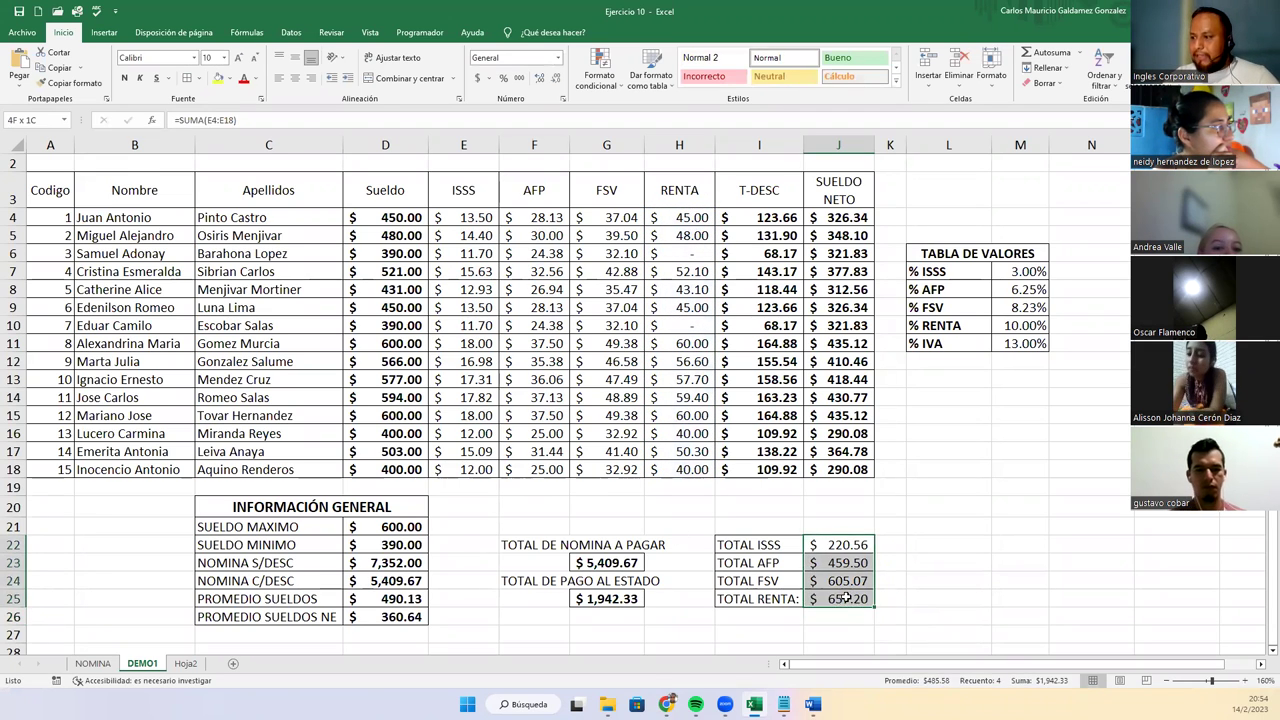
left_click(1073, 60)
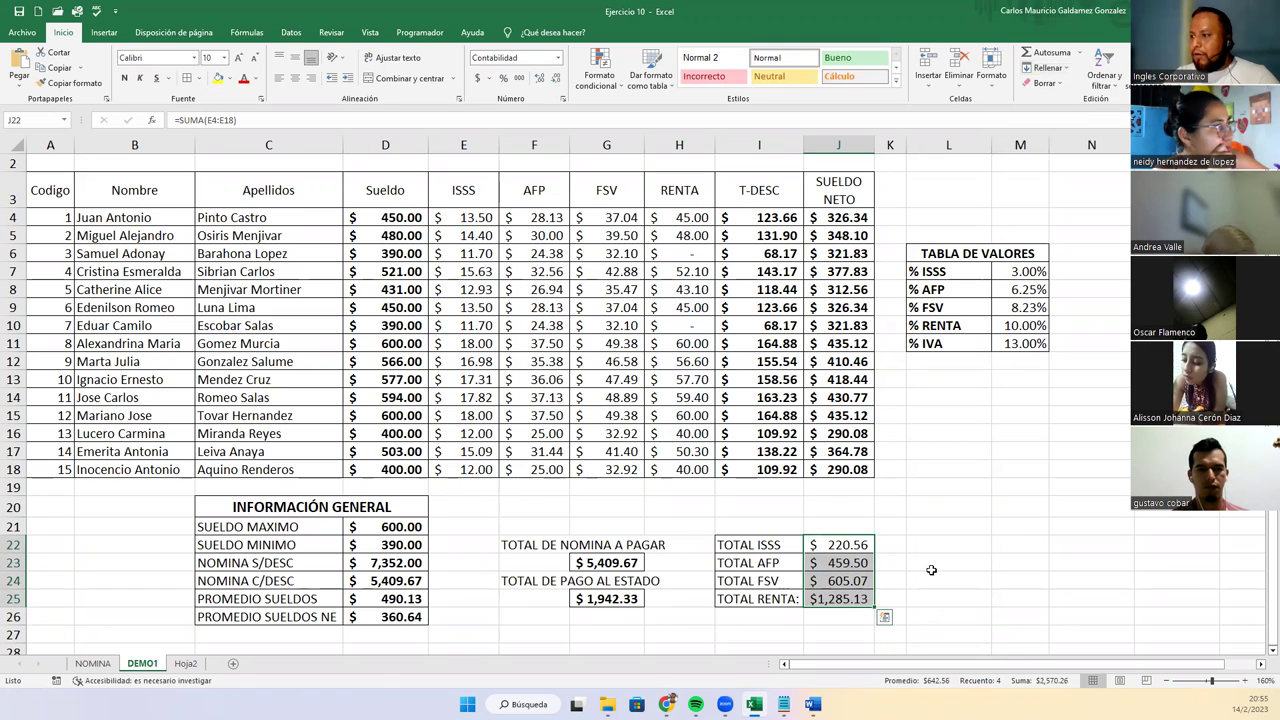
key("ctrl+z")
left_click_drag(833, 540, 845, 600)
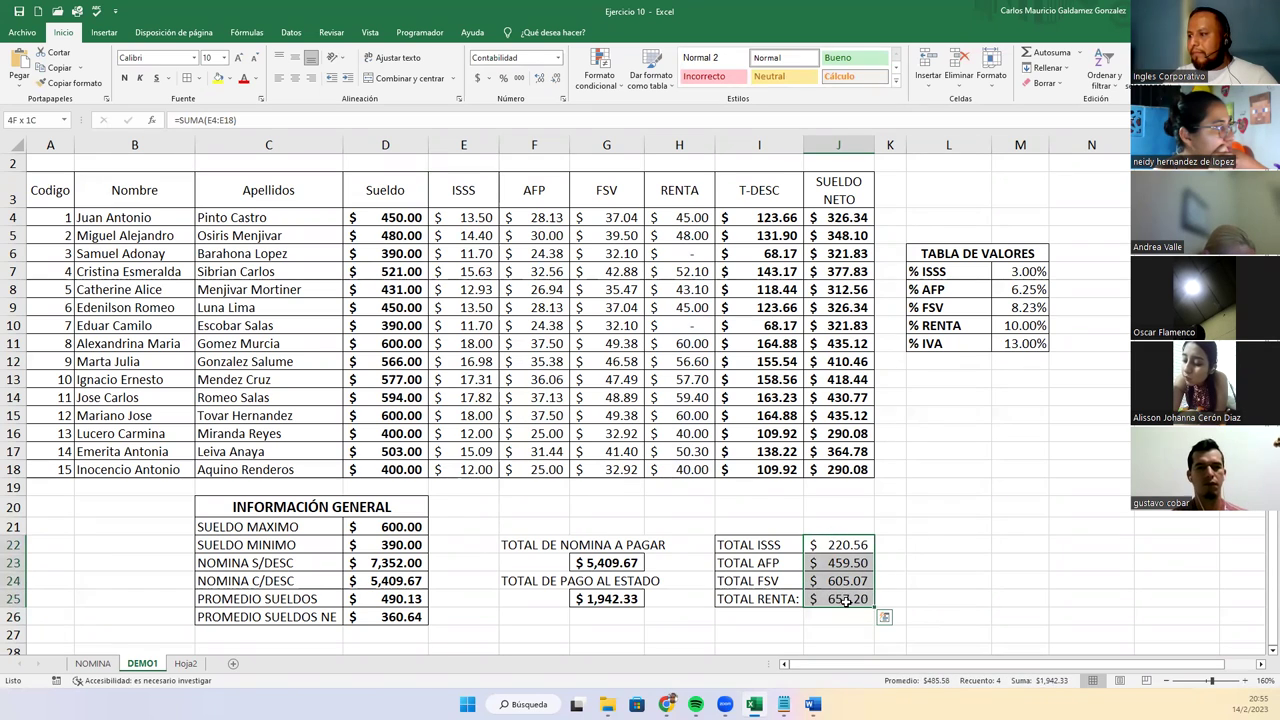
left_click(1079, 52)
left_click(1079, 71)
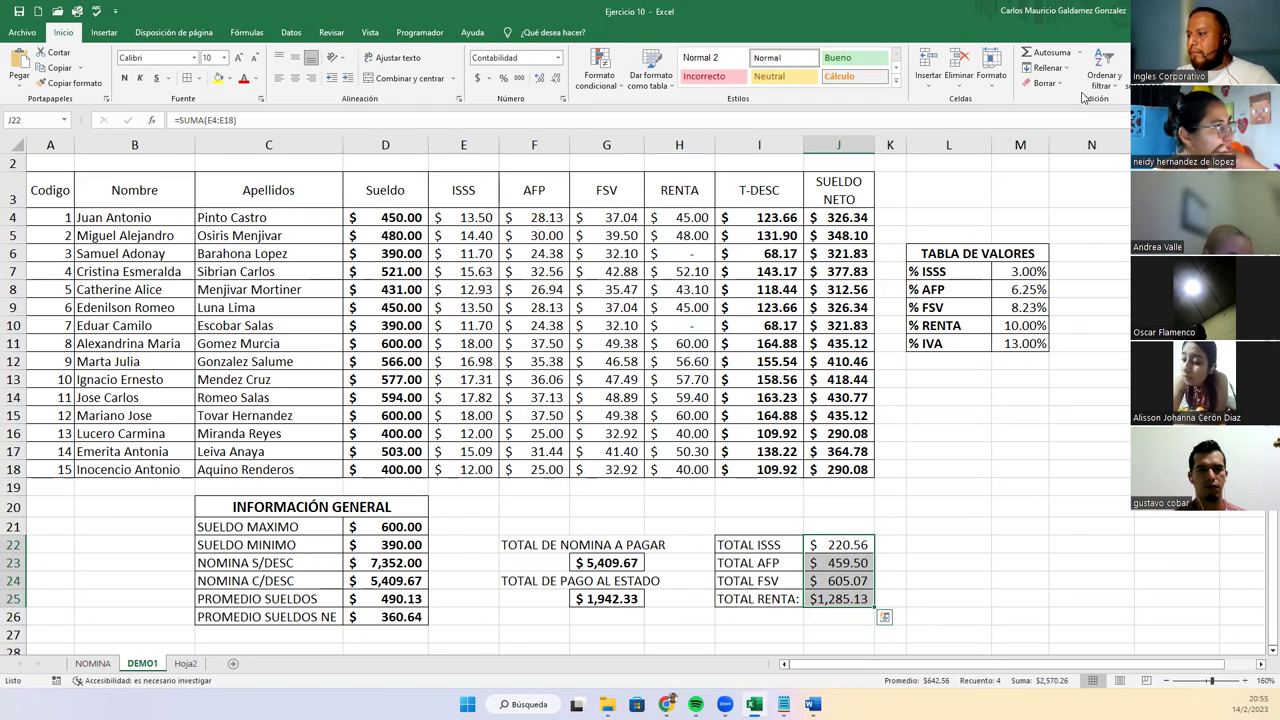
key("ctrl+z")
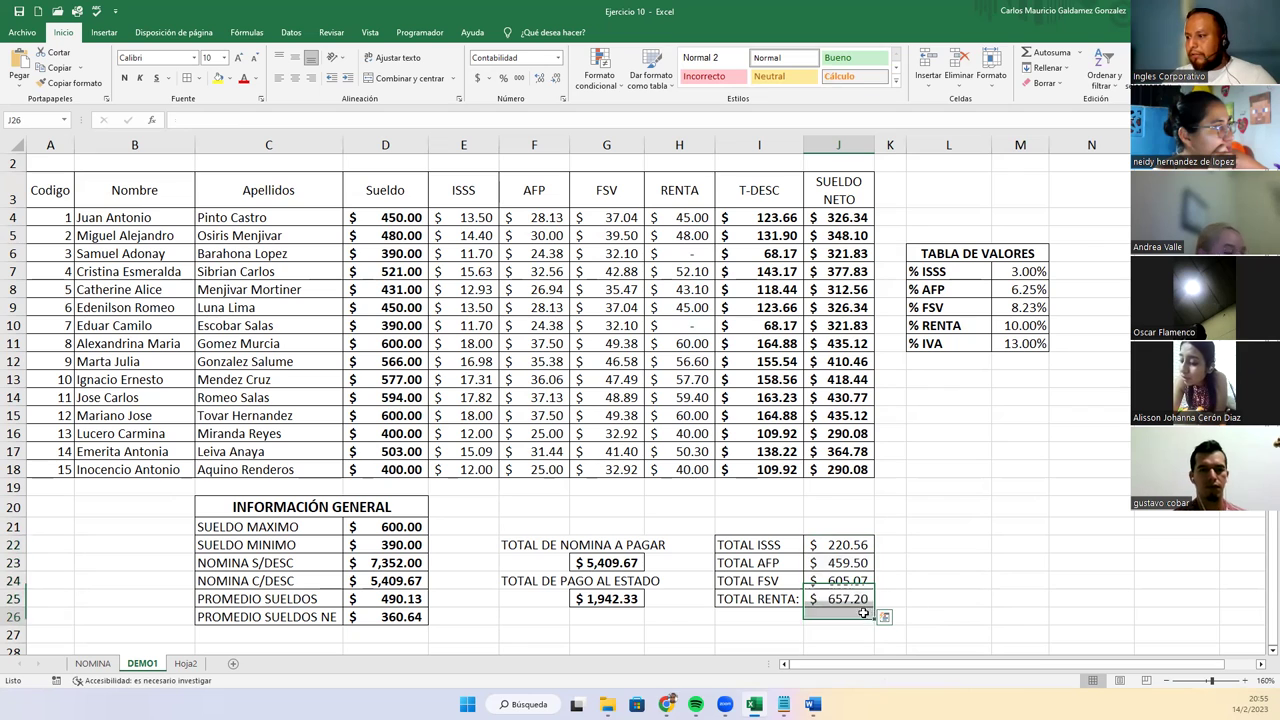
Sum the four deduction totals in cell J26 using Autosuma with the range corrected to J22:J25
left_click(1041, 52)
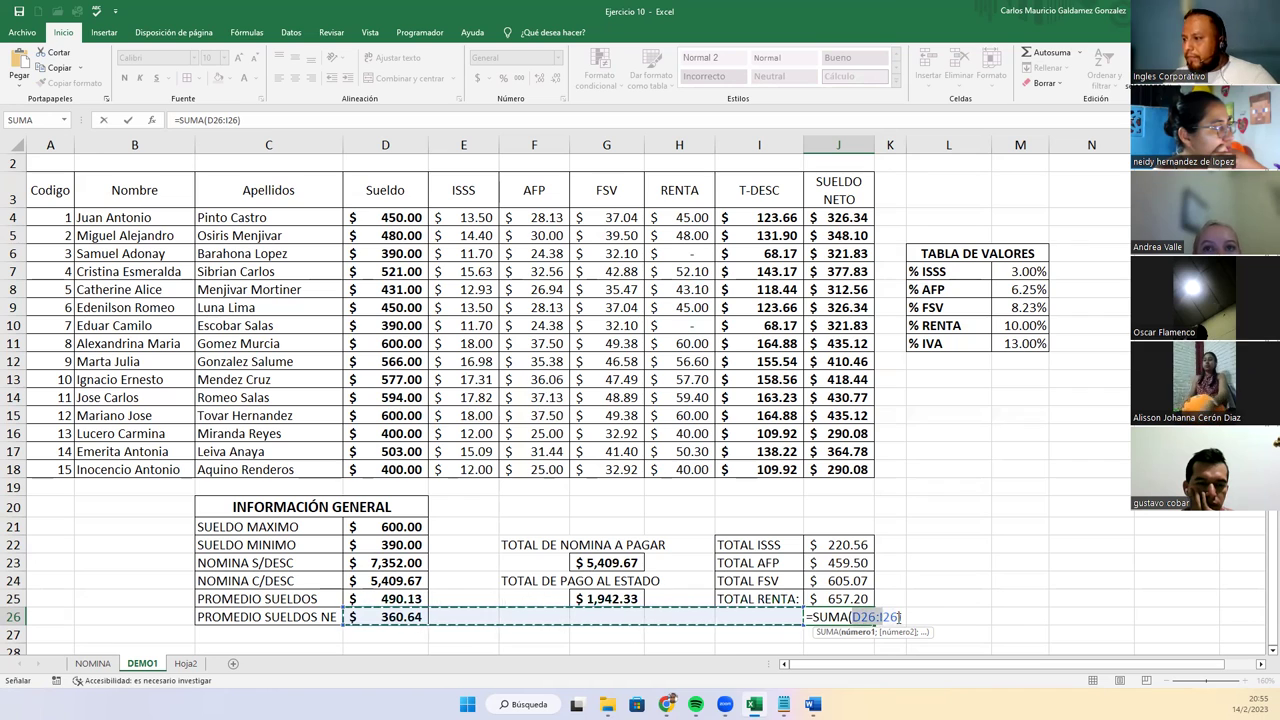
key("BackSpace")
left_click_drag(838, 548, 843, 595)
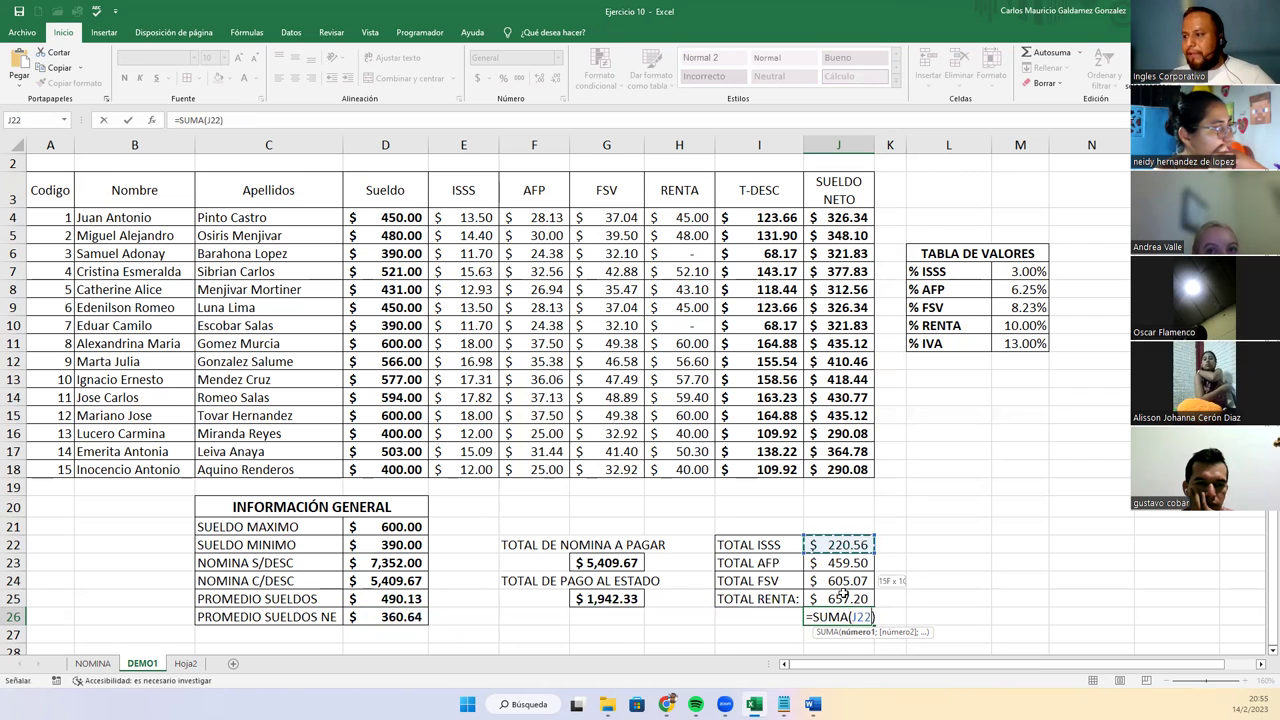
key("Return")
Compare the TOTAL DE PAGO AL ESTADO value in G25 with the sum of the deduction totals in J26
key("Up")
key("Up")
key("Left")
key("Left")
key("Left")
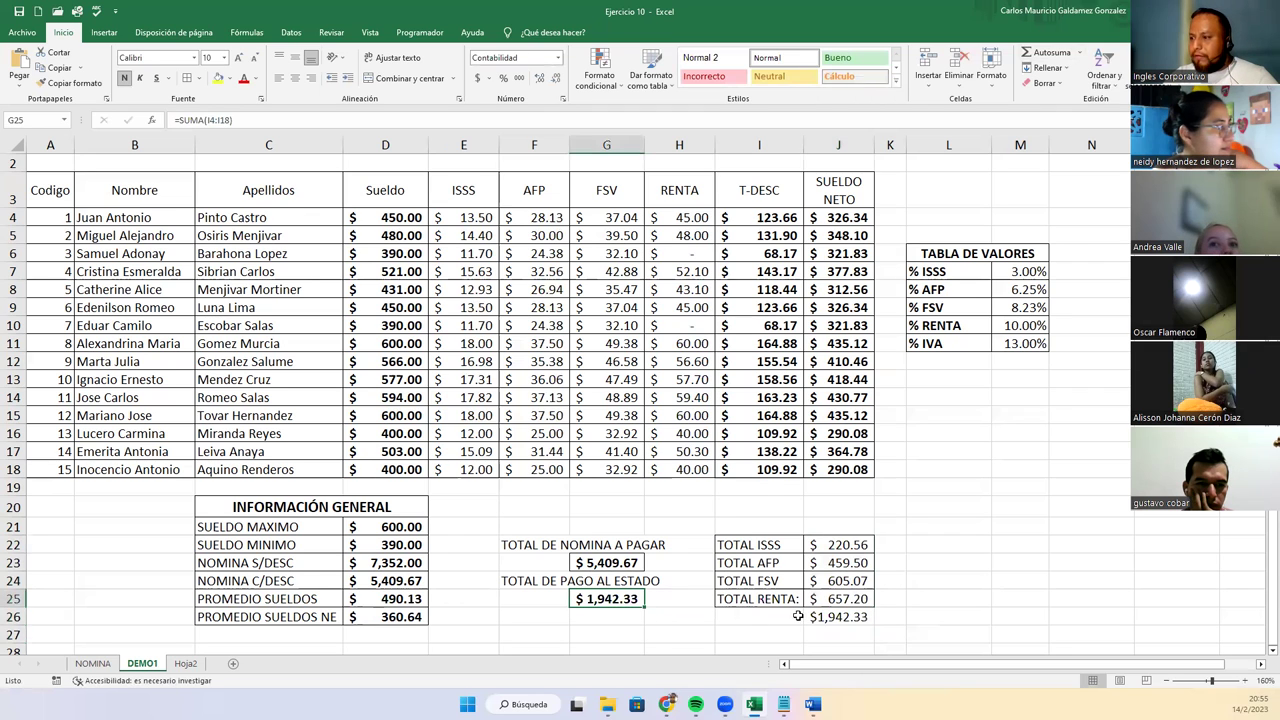
key("Right")
key("Right")
key("Right")
key("Left")
key("Left")
key("Left")
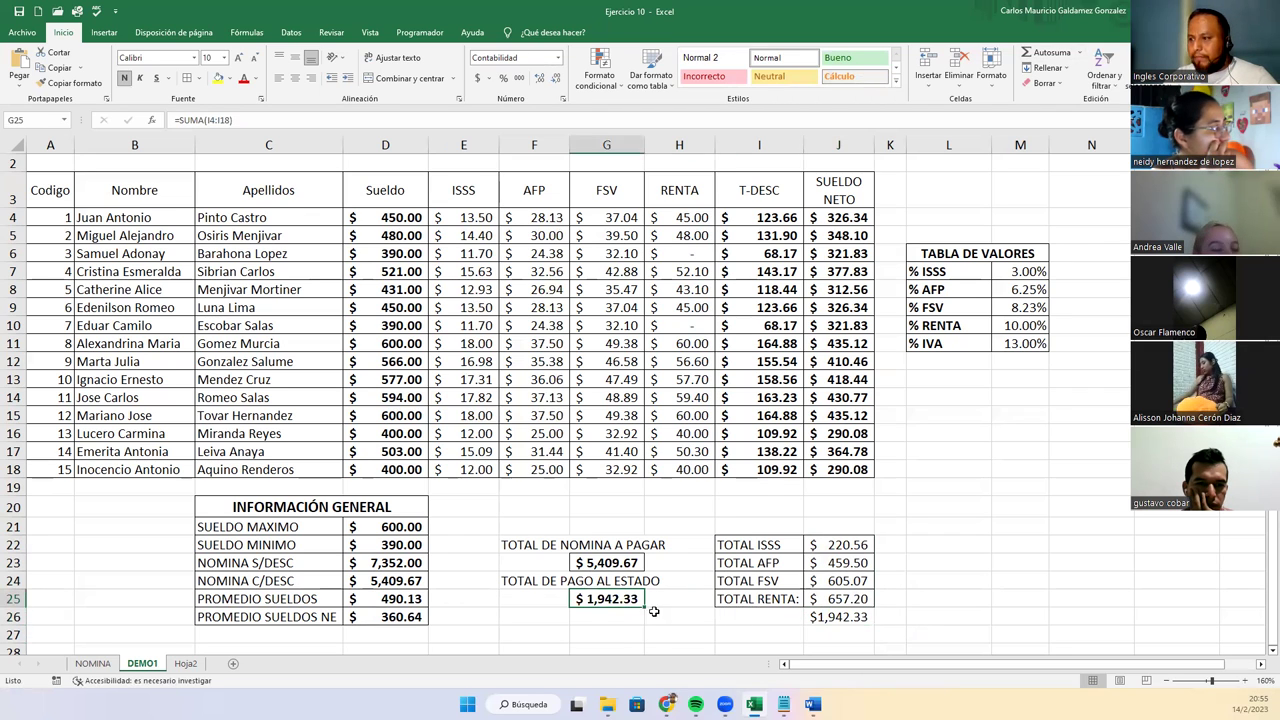
Apply the Bueno cell style to the deductions sum in J26 and autofit the width of column J
key("Right")
key("Right")
key("Right")
key("Down")
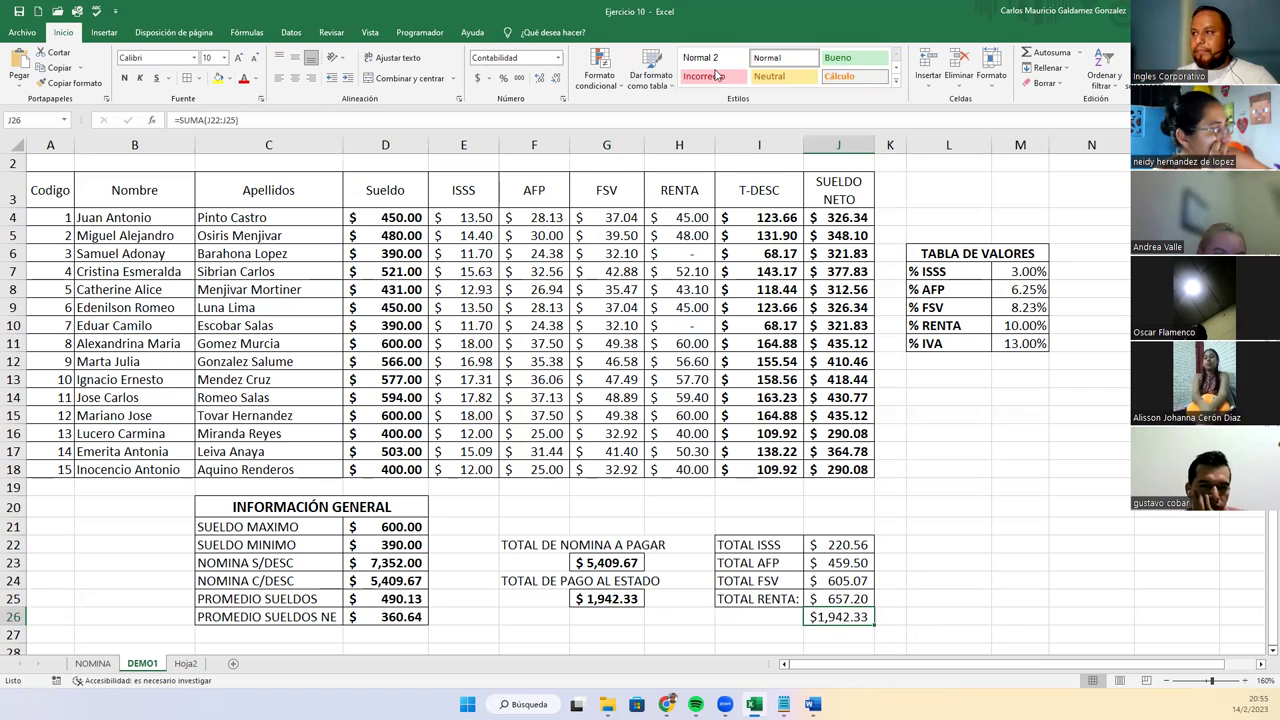
left_click(838, 57)
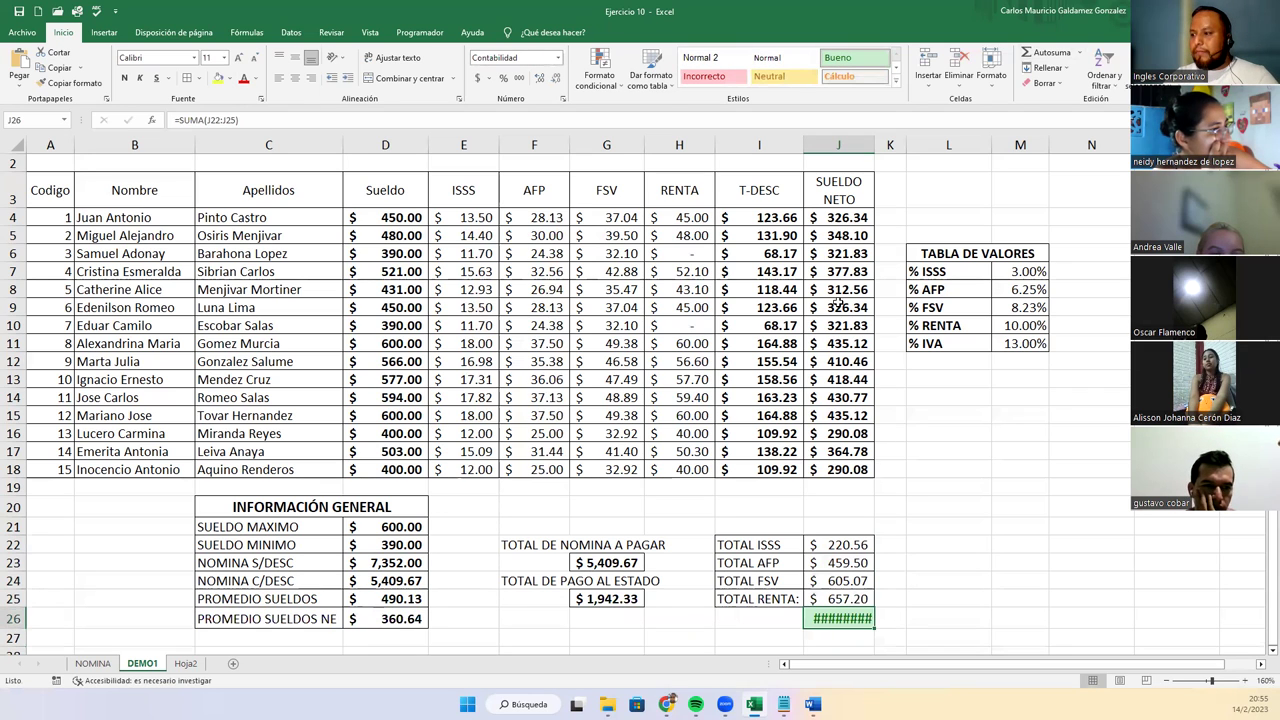
double_click(874, 145)
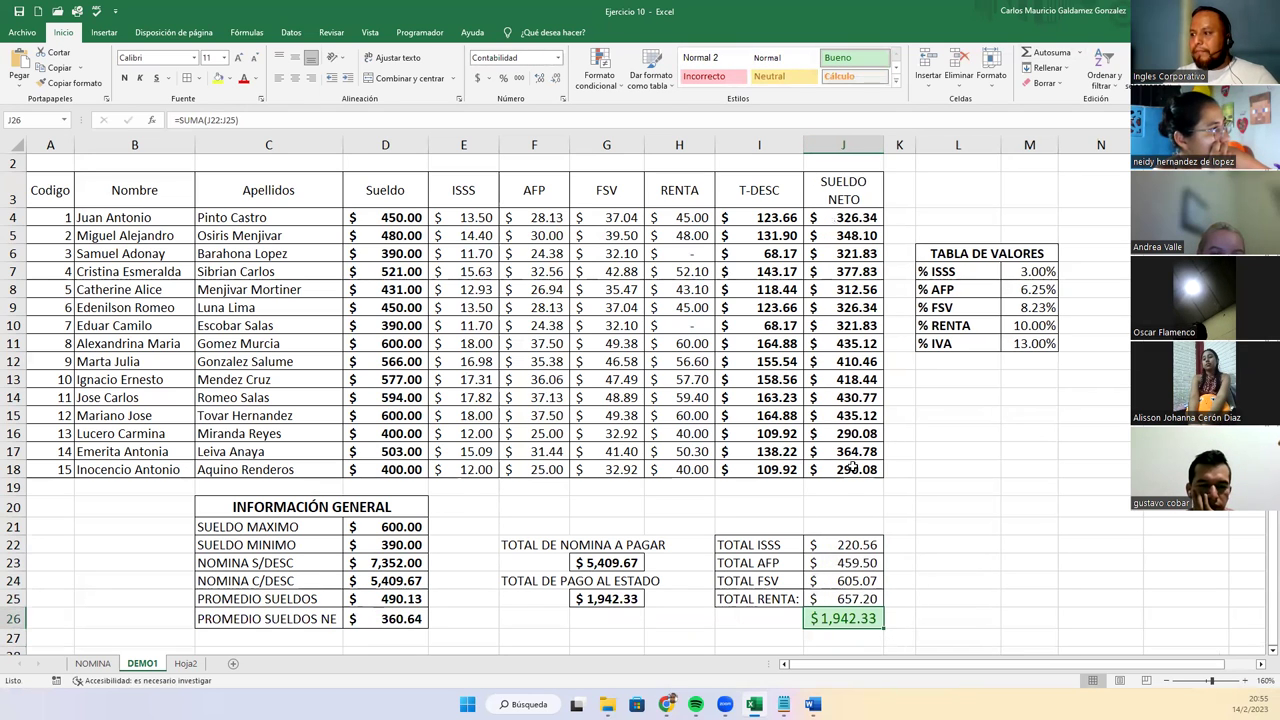
Apply the Incorrecto style to the state payment total in G25 and the Neutral style to the payroll total in G23
left_click(620, 562)
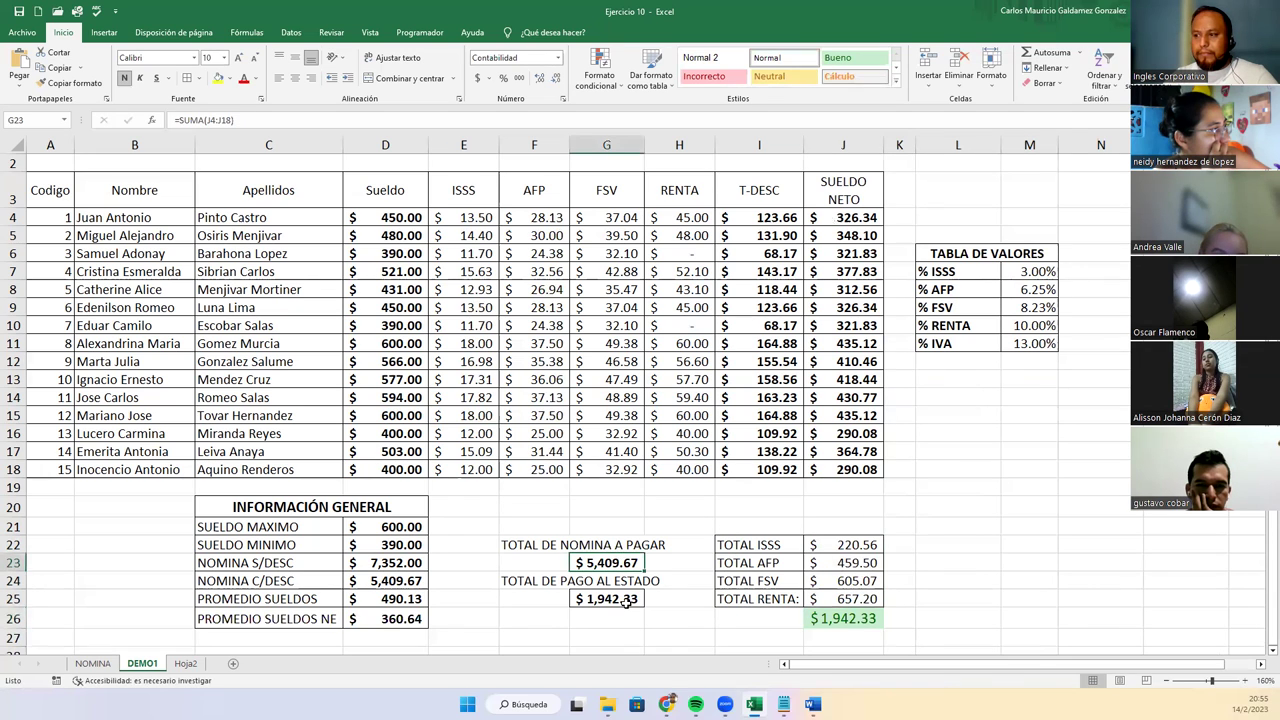
left_click(615, 600)
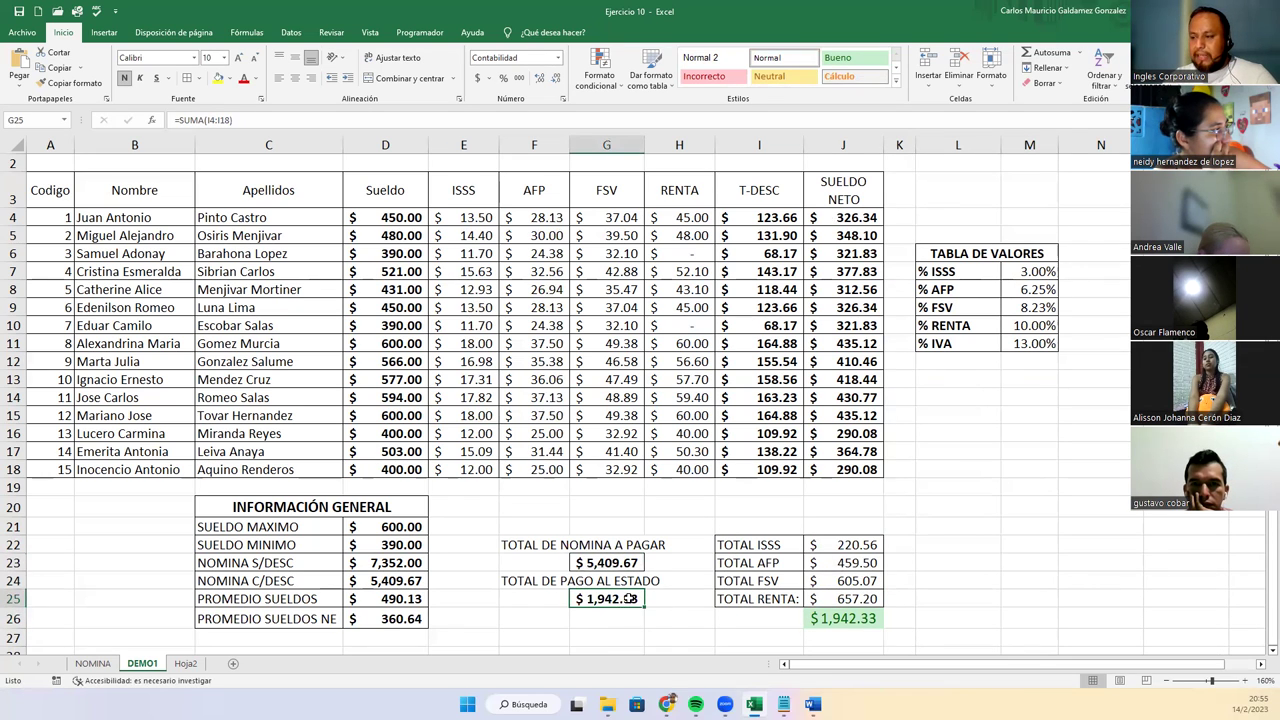
left_click(704, 76)
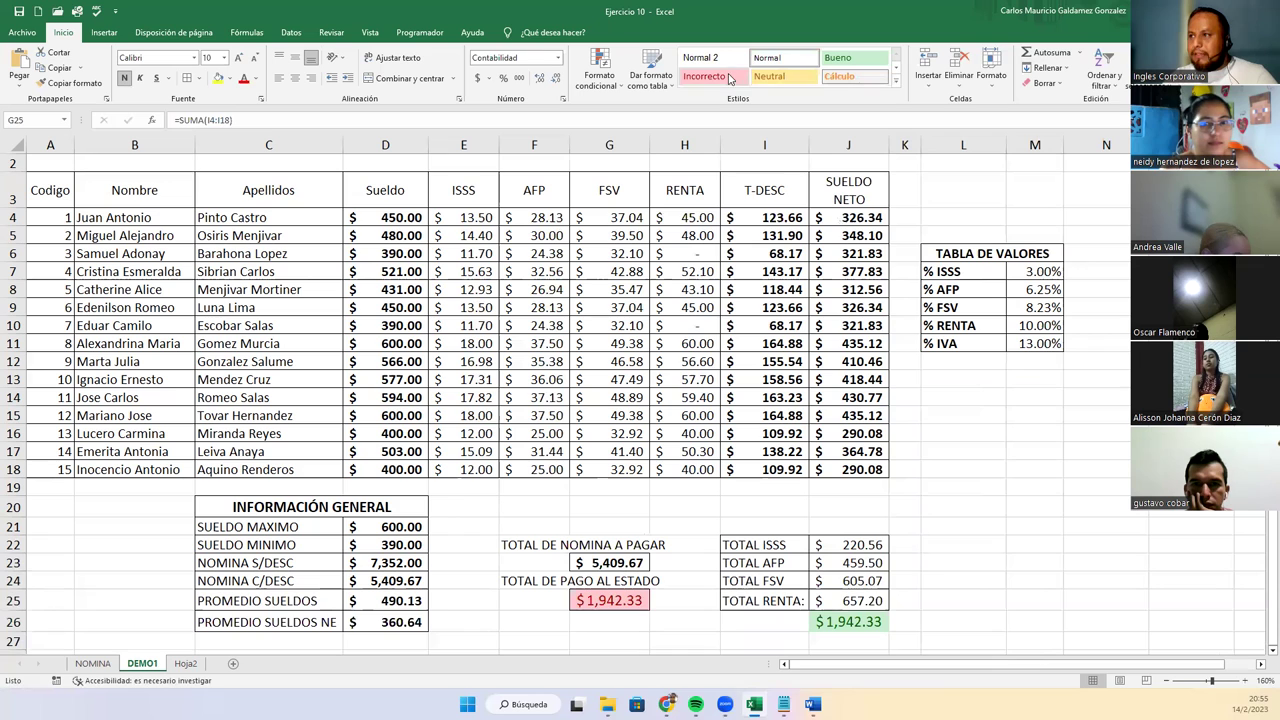
left_click(610, 555)
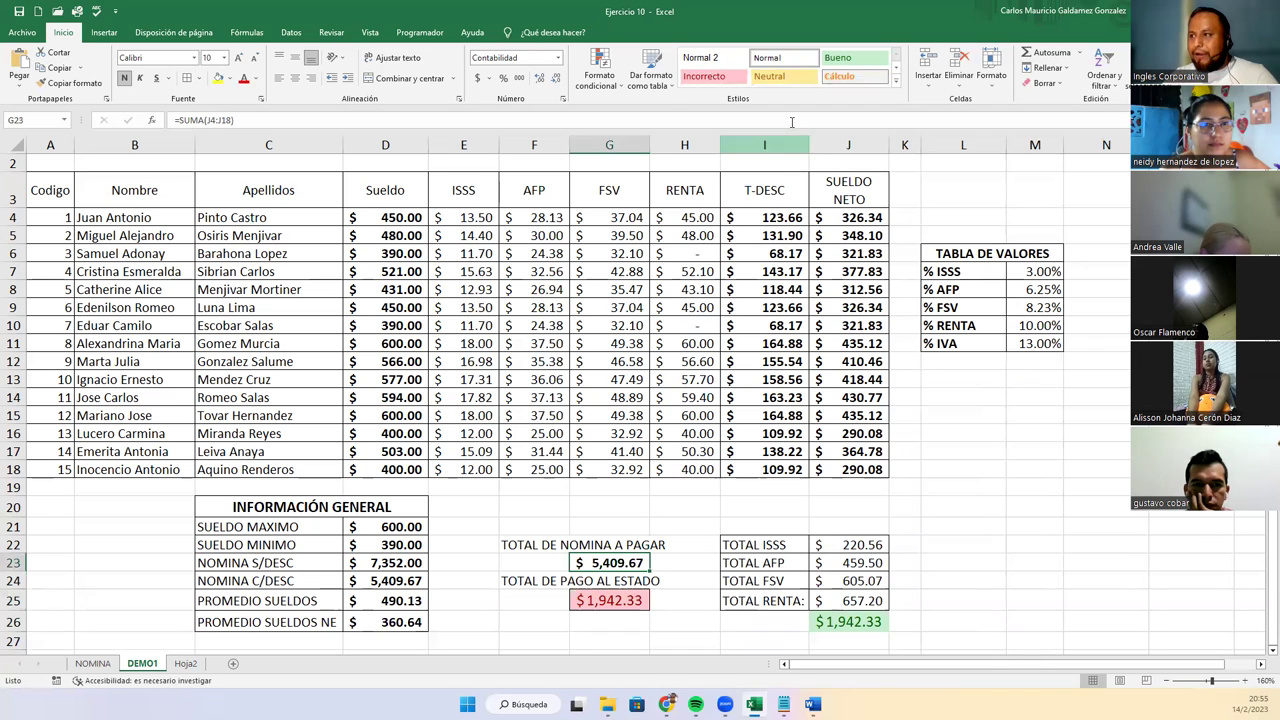
left_click(769, 76)
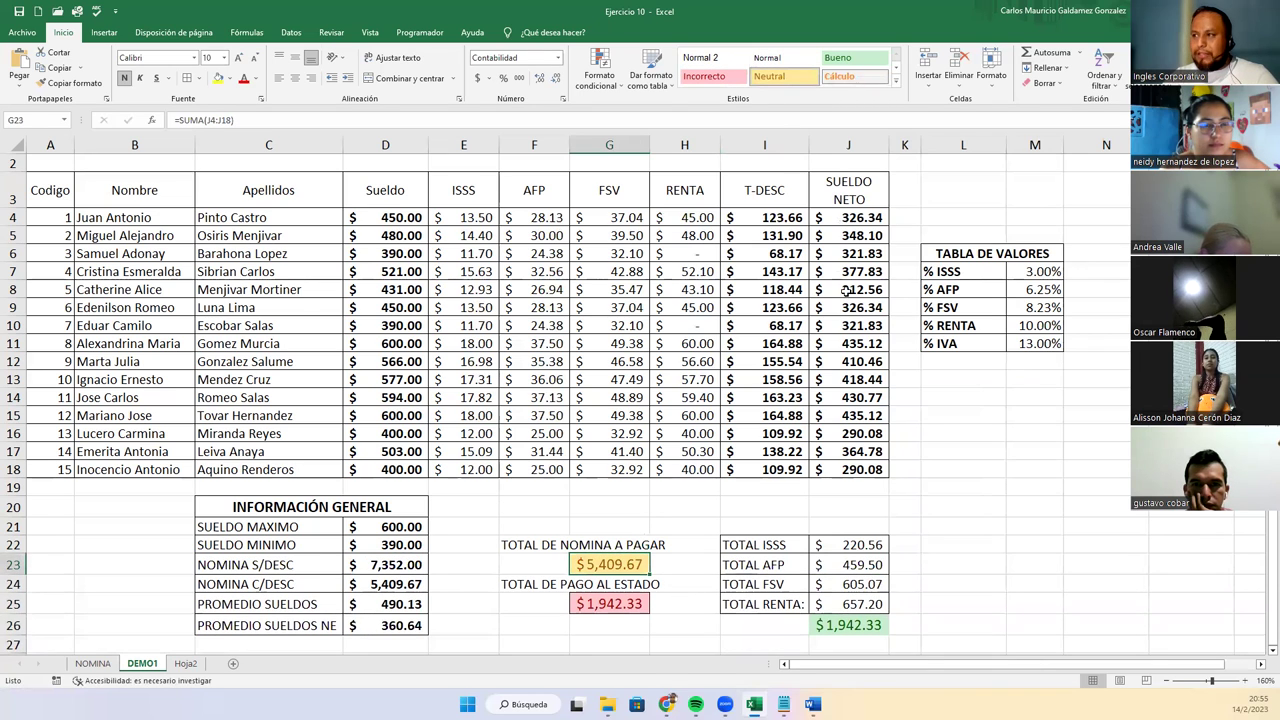
Apply the Neutral cell style to the SUELDO NETO values in J4:J18
left_click_drag(830, 218, 835, 467)
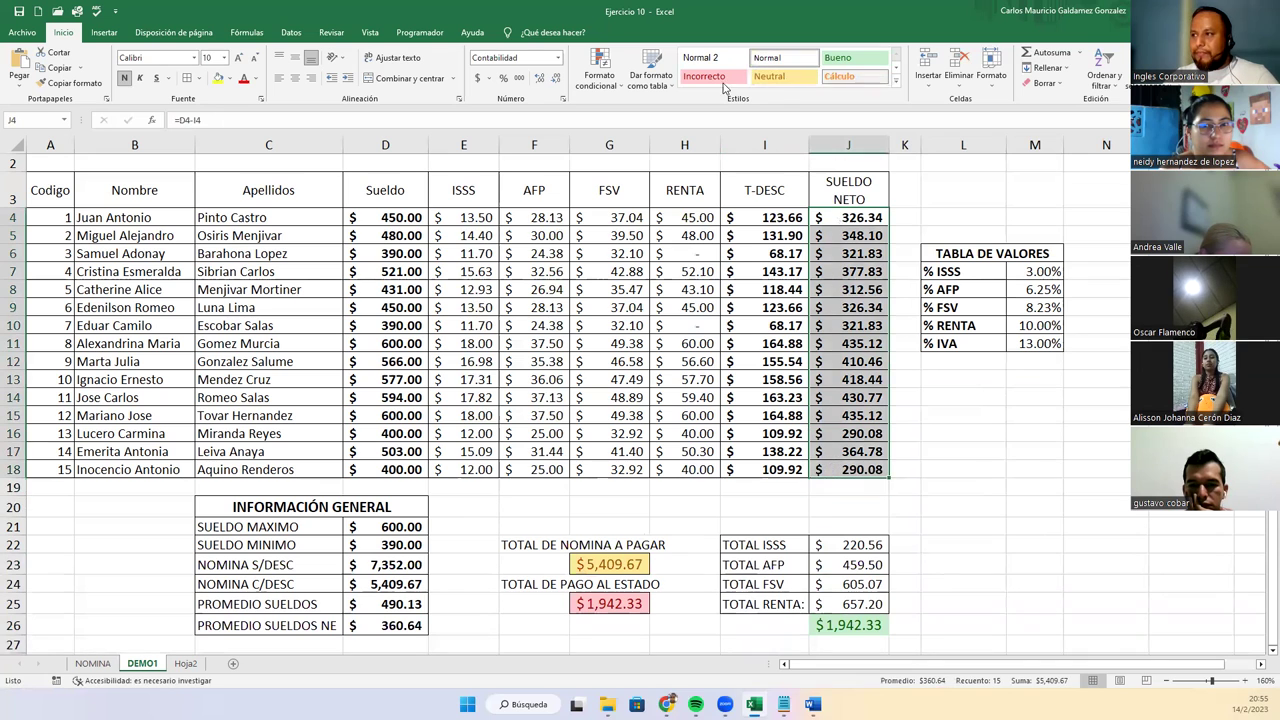
left_click(834, 60)
left_click(769, 76)
Apply the Incorrecto cell style to the T-DESC values in I4:I18 and to the ISSS, AFP, FSV and RENTA values in E4:H18
left_click_drag(760, 219, 765, 518)
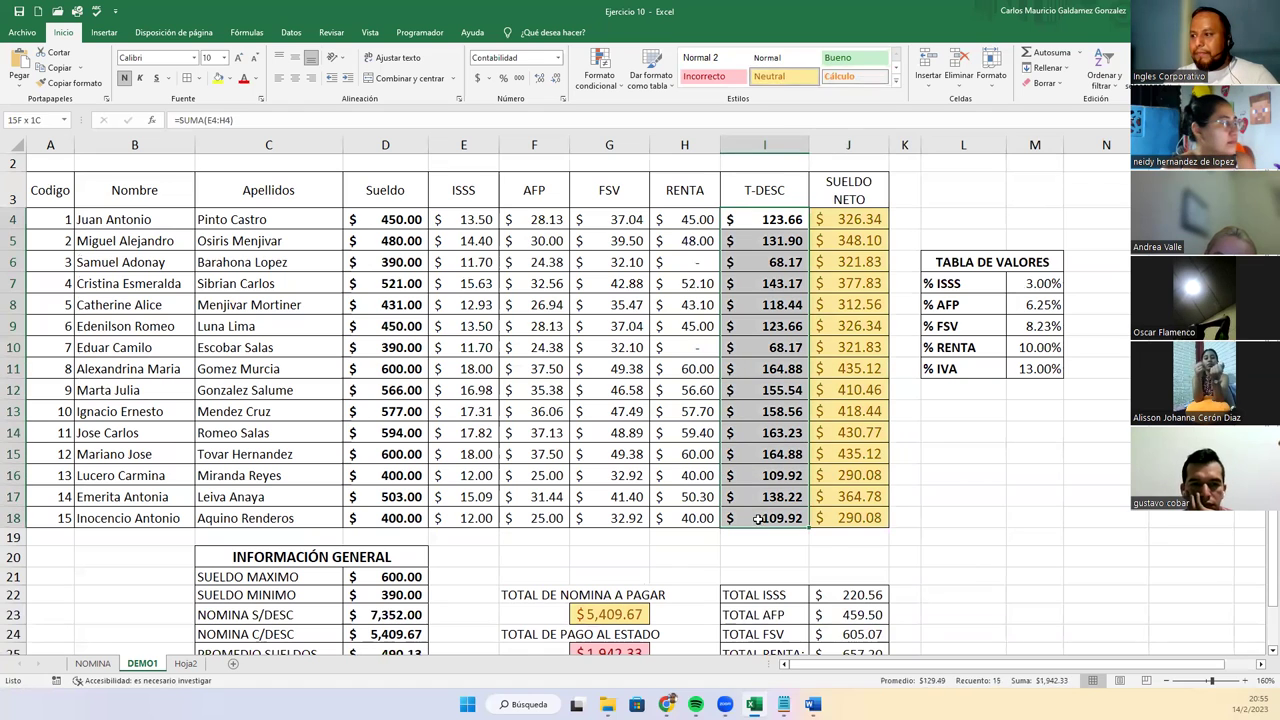
left_click(704, 76)
left_click_drag(388, 220, 395, 518)
scroll(522, 421, "down", 1)
scroll(522, 421, "up", 1)
left_click(492, 224)
left_click_drag(525, 243, 685, 515)
left_click(703, 79)
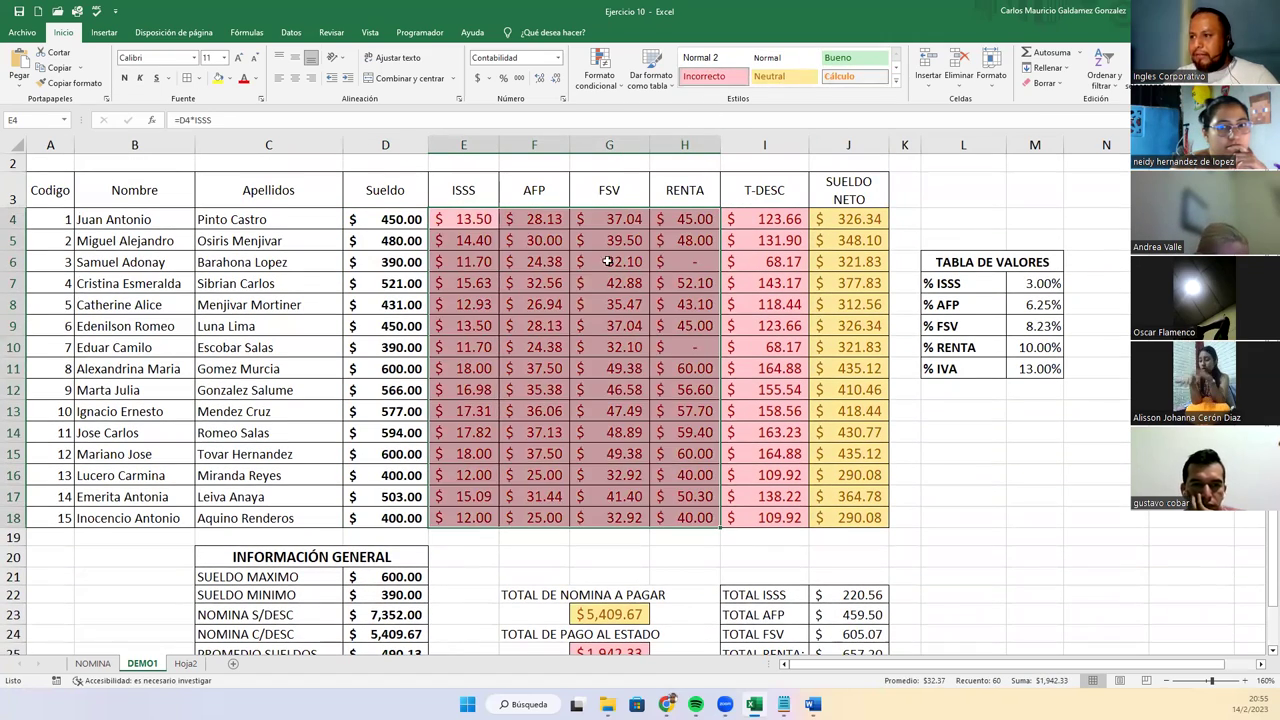
left_click(556, 350)
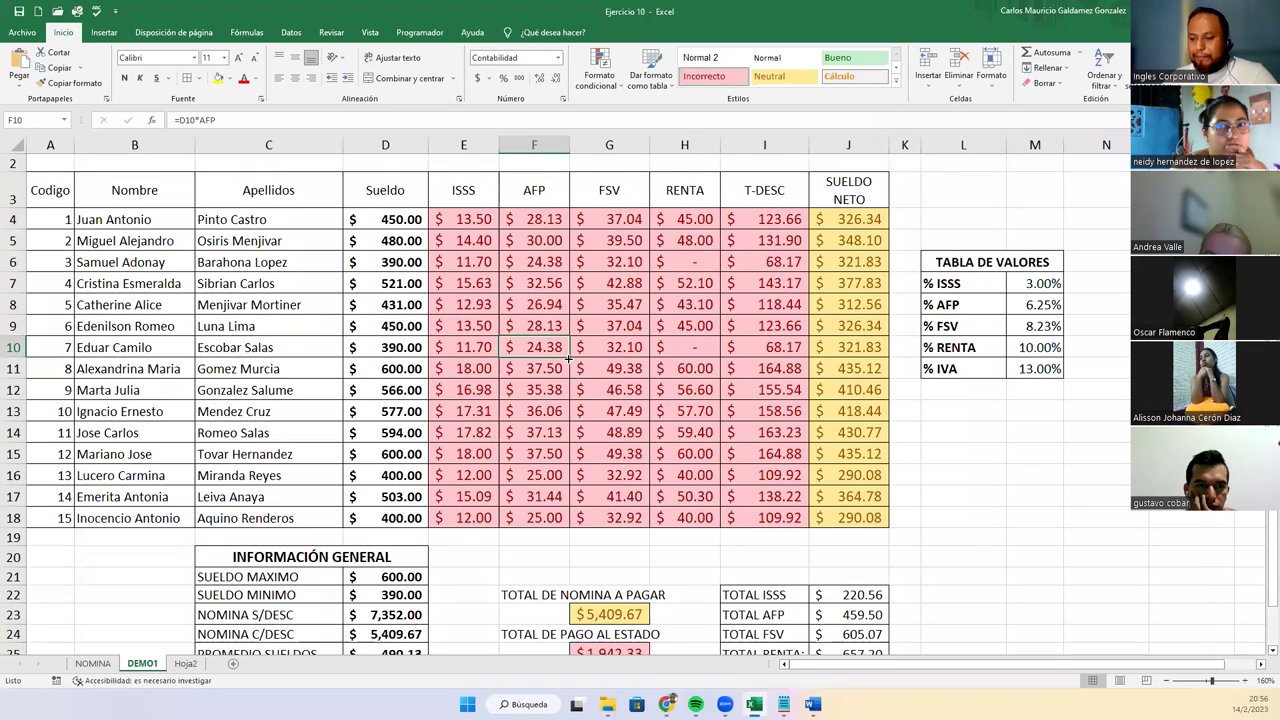
Examine the color-coded payroll table together with the deduction totals block in I22:J26
scroll(577, 370, "down", 1)
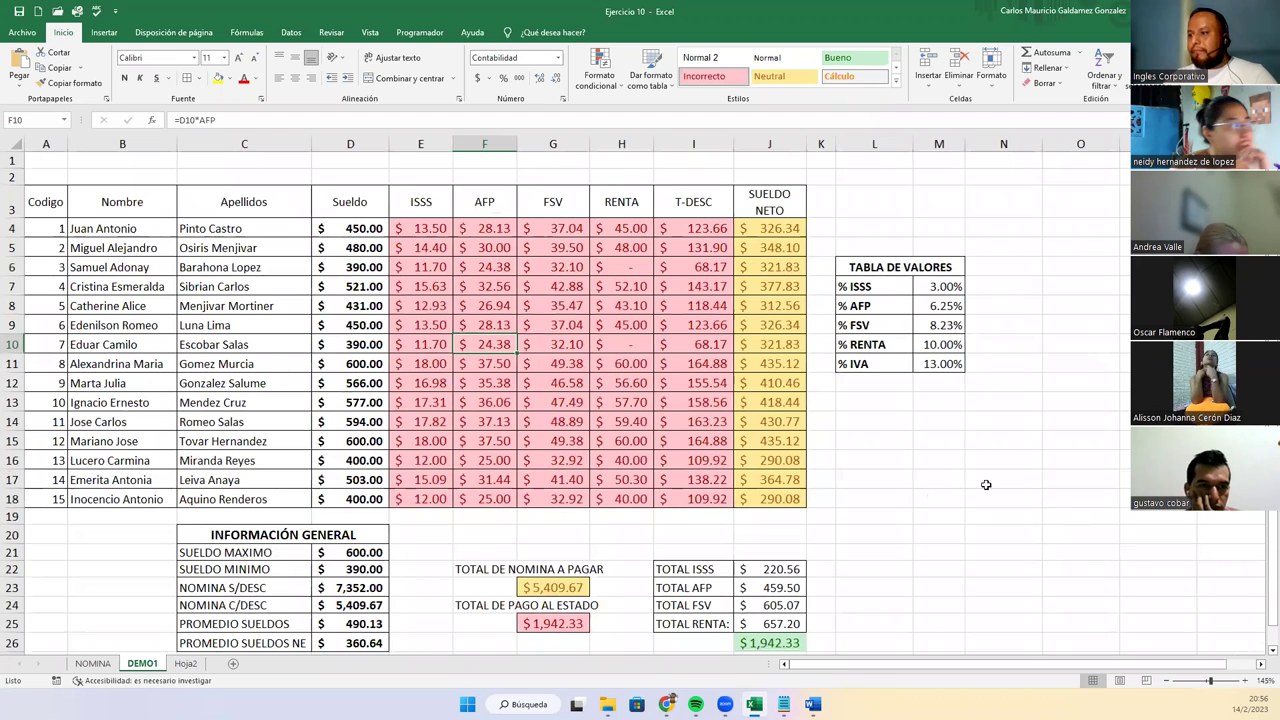
scroll(894, 499, "down", 1)
left_click_drag(693, 503, 779, 578)
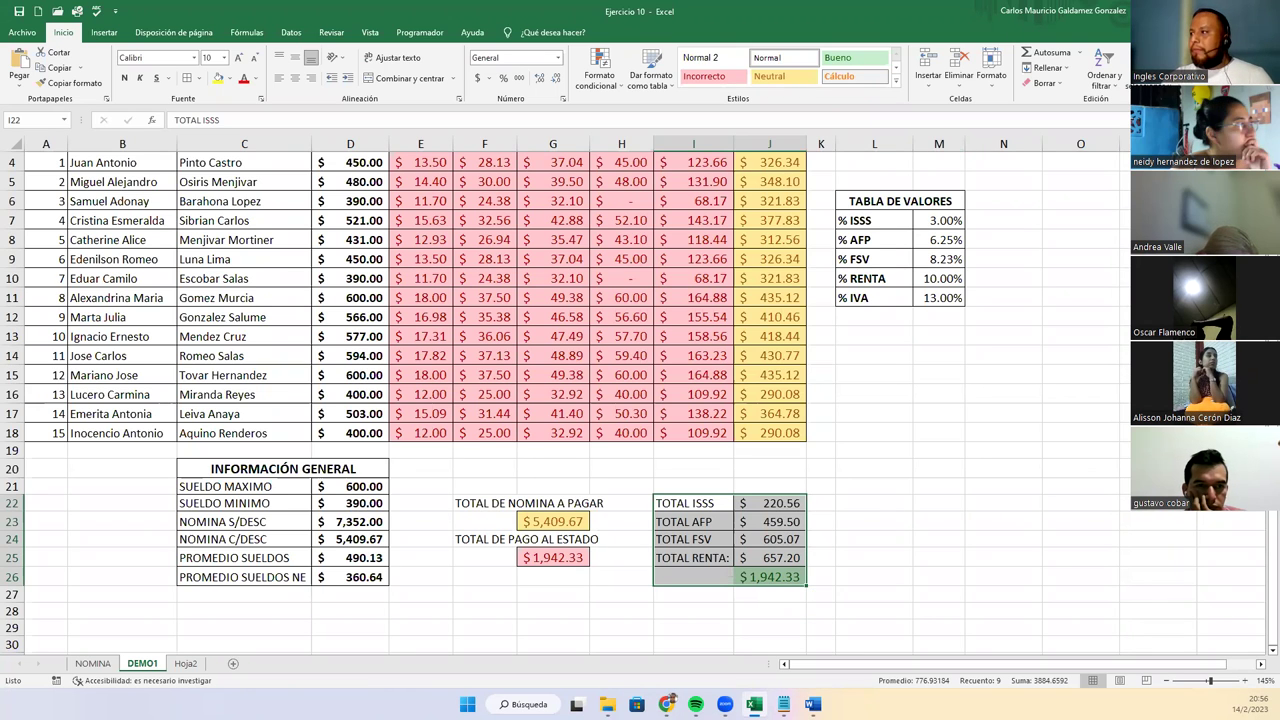
scroll(600, 400, "up", 1)
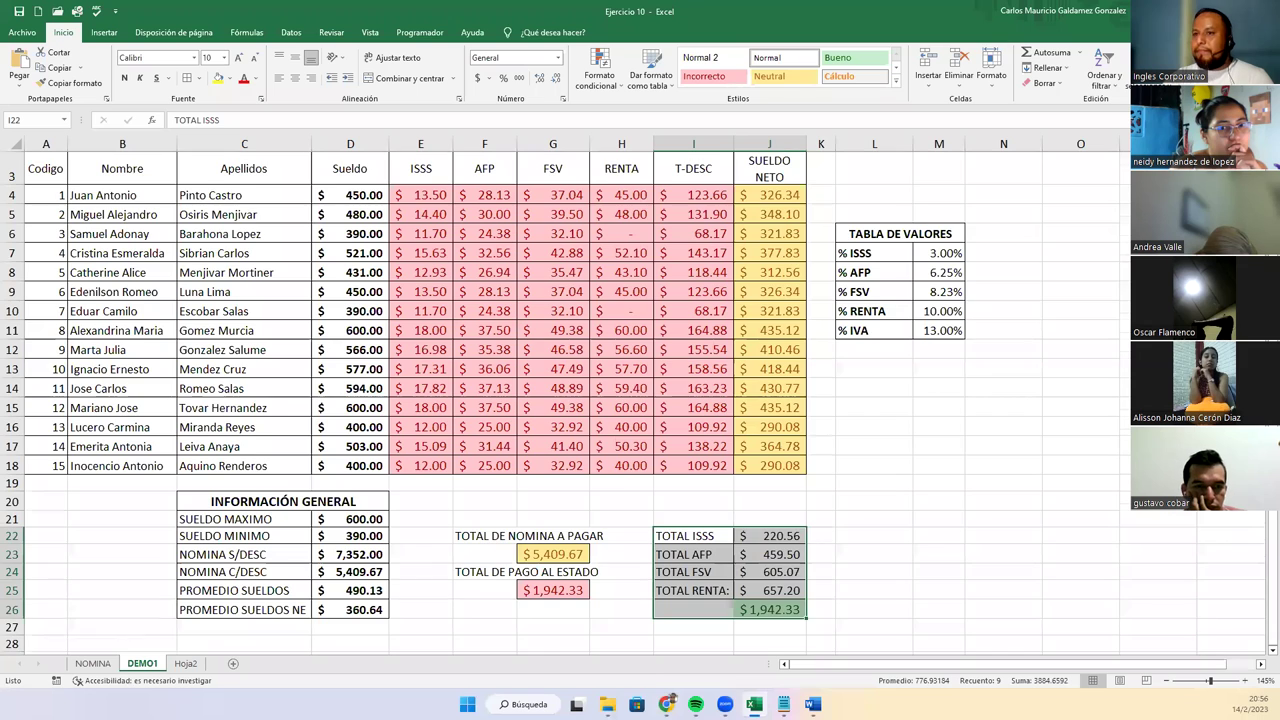
scroll(810, 236, "up", 1)
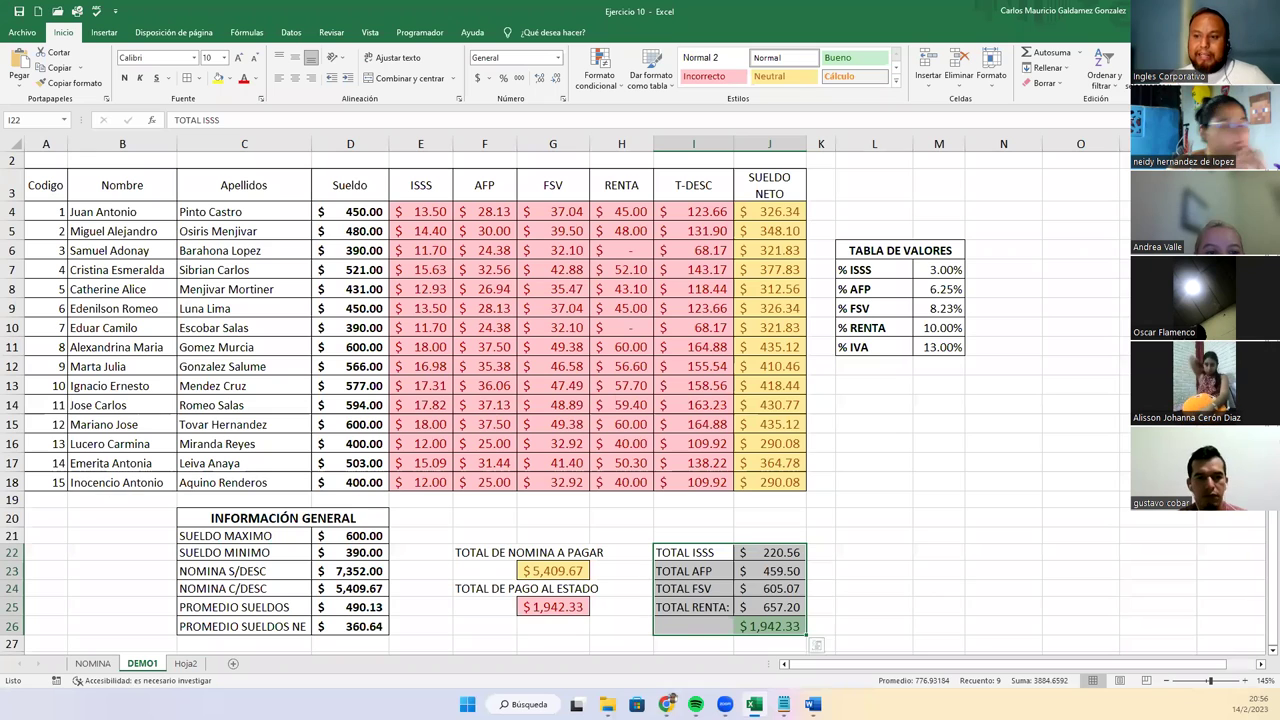
Examine the grade table on the NOMINA sheet, particularly the PROMEDIO column I4:I18
left_click(92, 664)
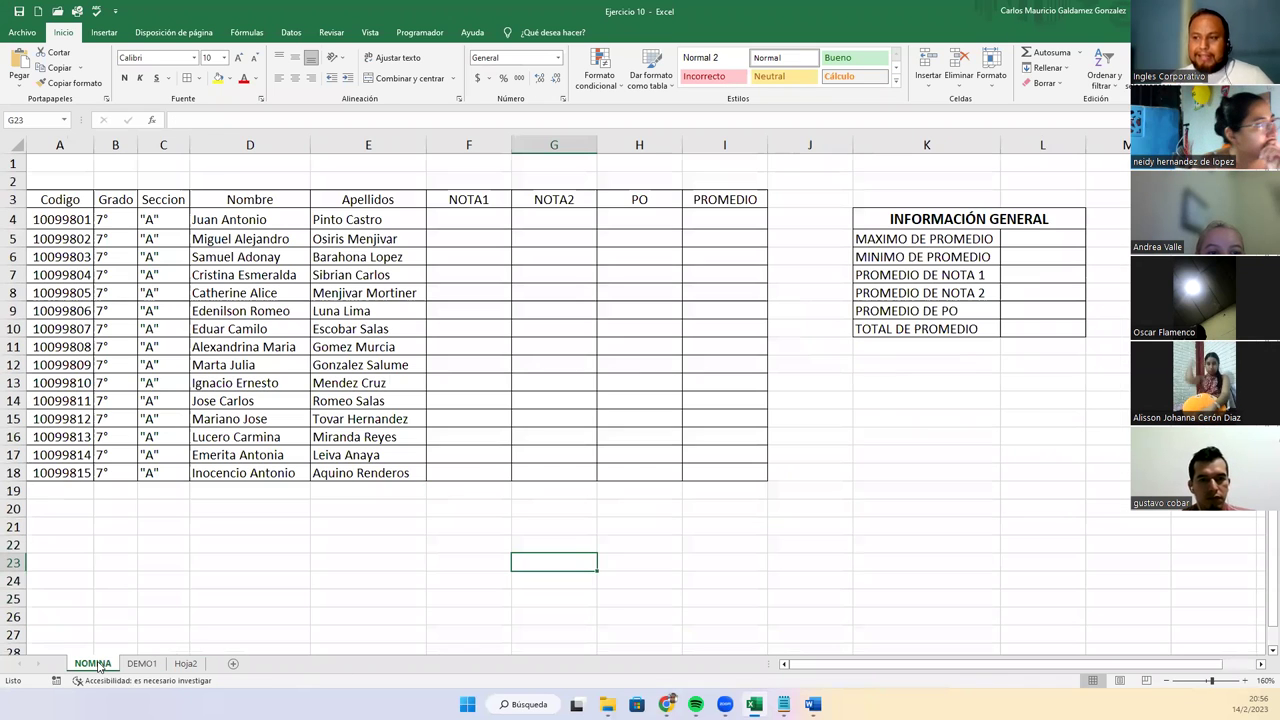
left_click(551, 274)
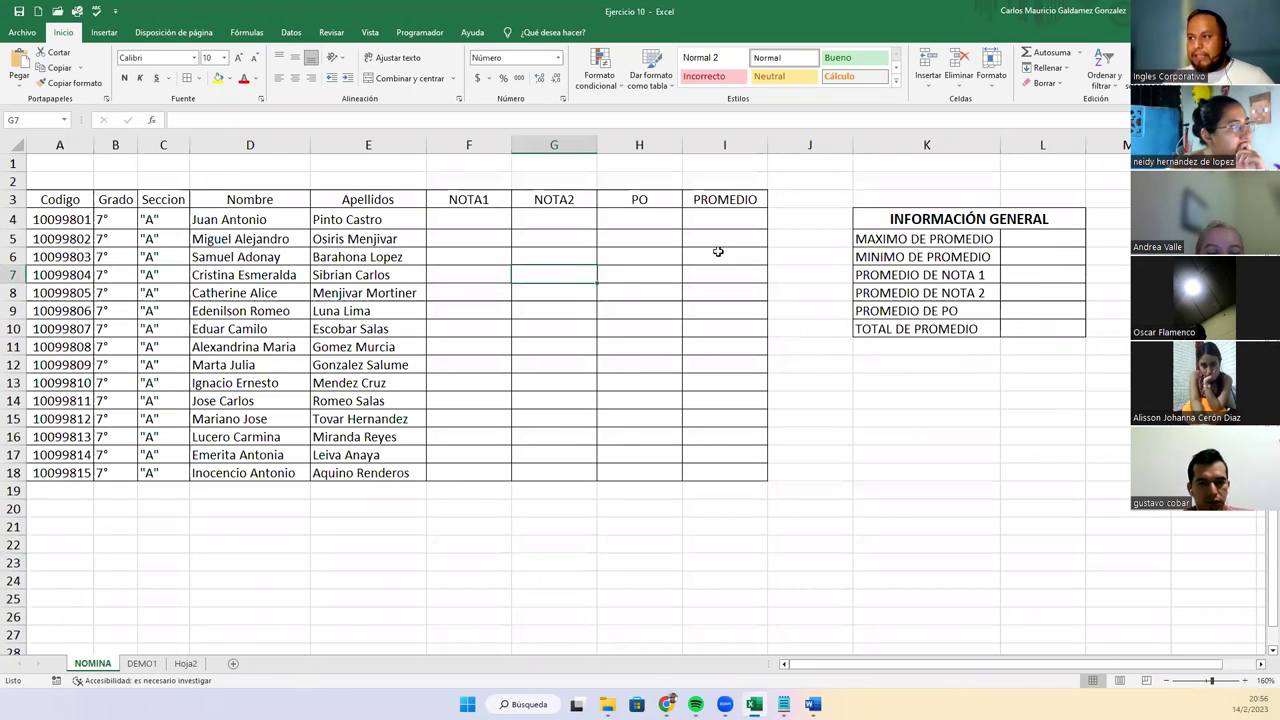
left_click_drag(723, 213, 720, 471)
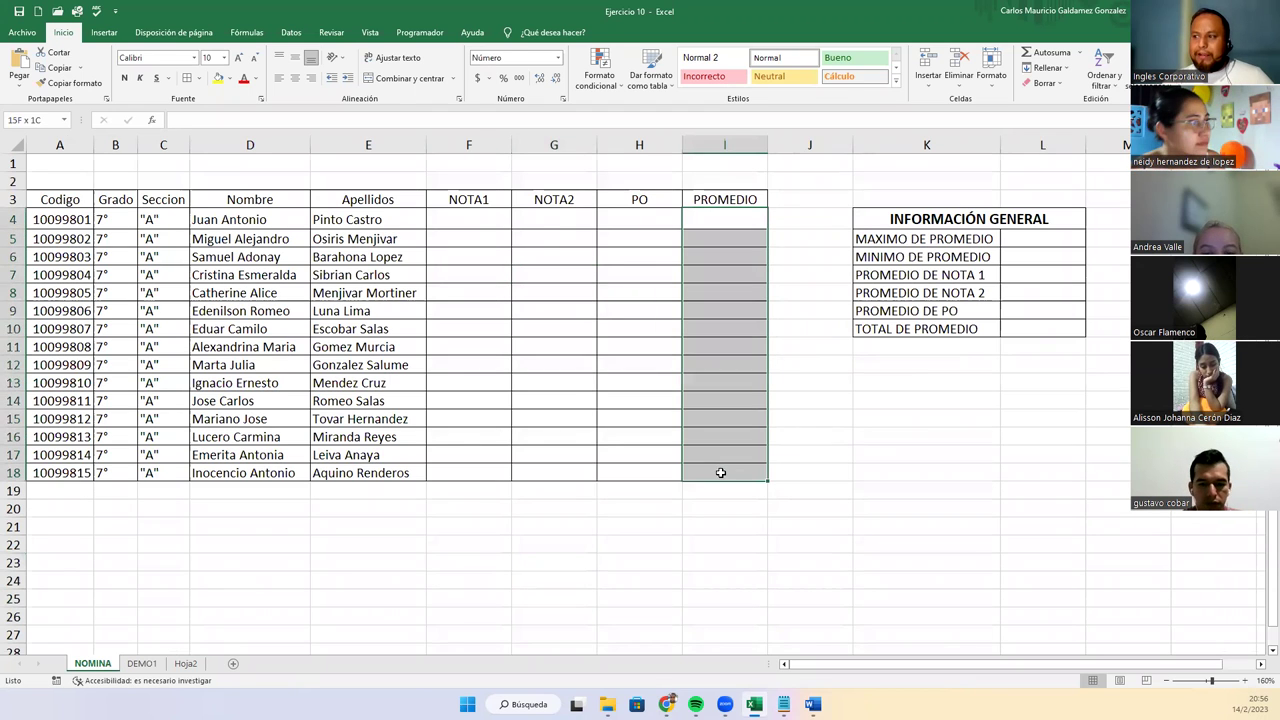
left_click(704, 296)
left_click(710, 218)
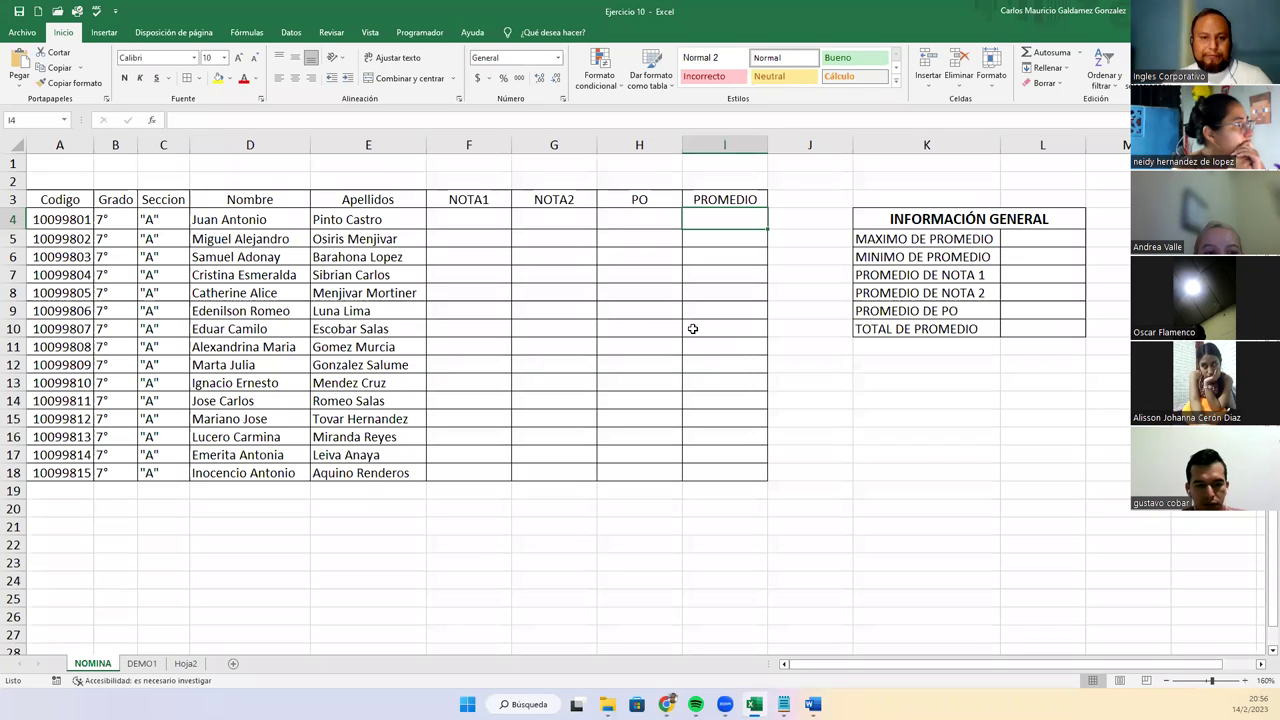
Return to the DEMO1 sheet and review the deduction formulas, the totals in J22:J26 and the payroll and state payment totals
left_click(142, 664)
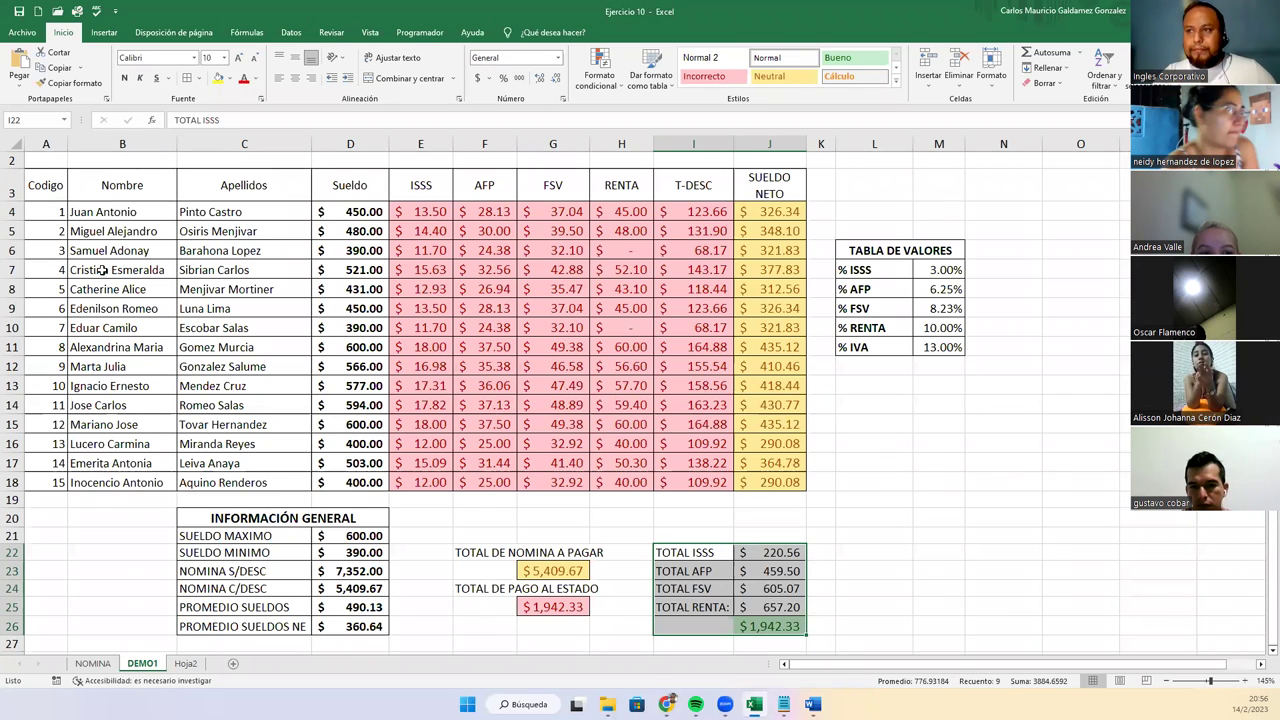
left_click(662, 401)
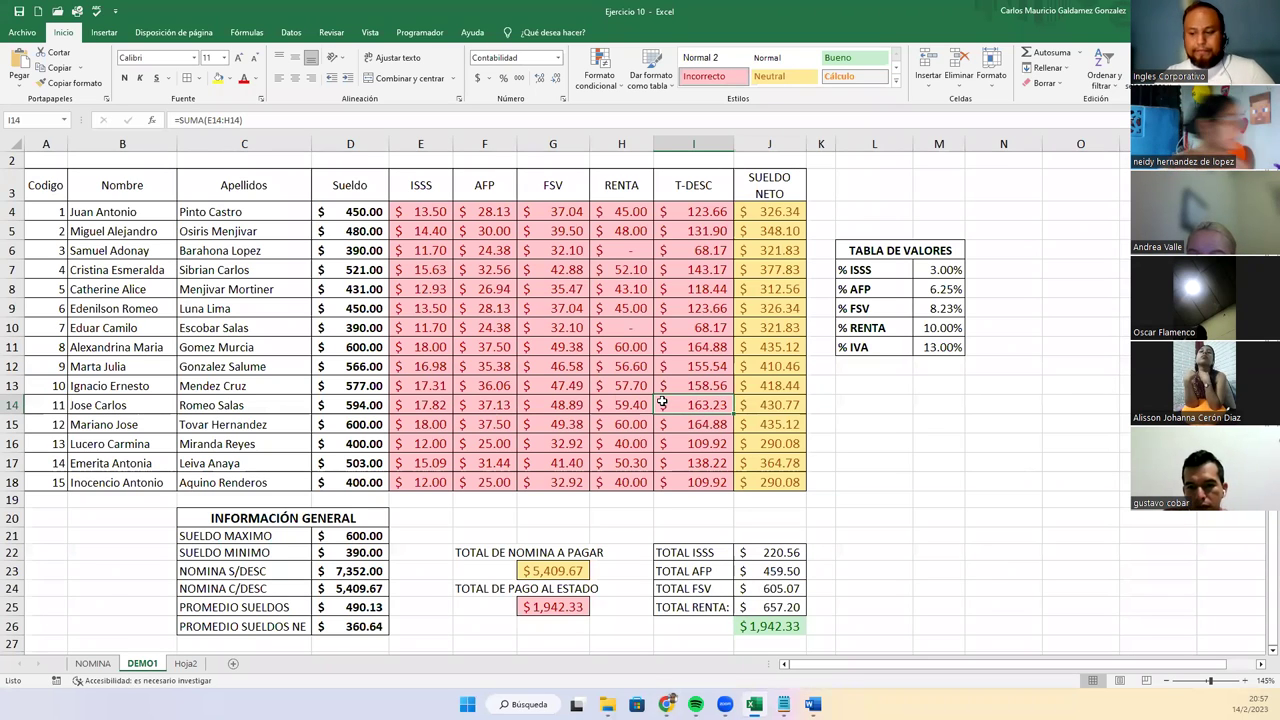
left_click(613, 402)
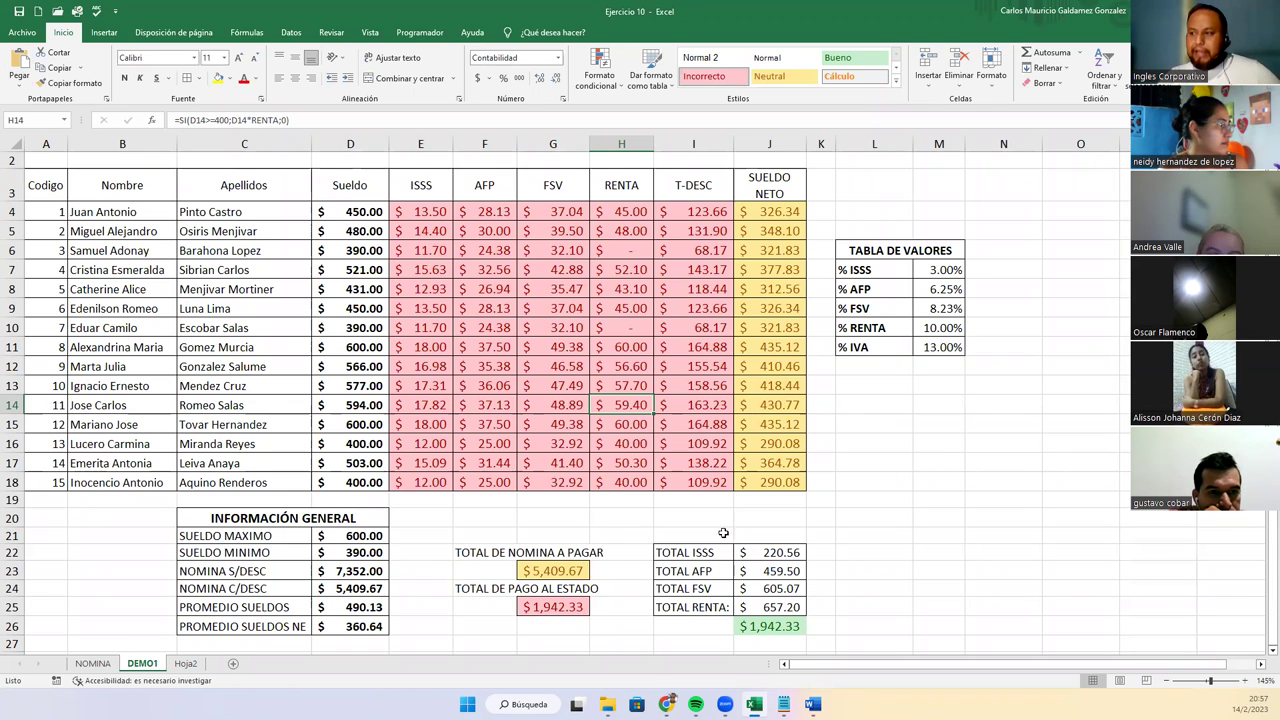
left_click_drag(767, 552, 769, 607)
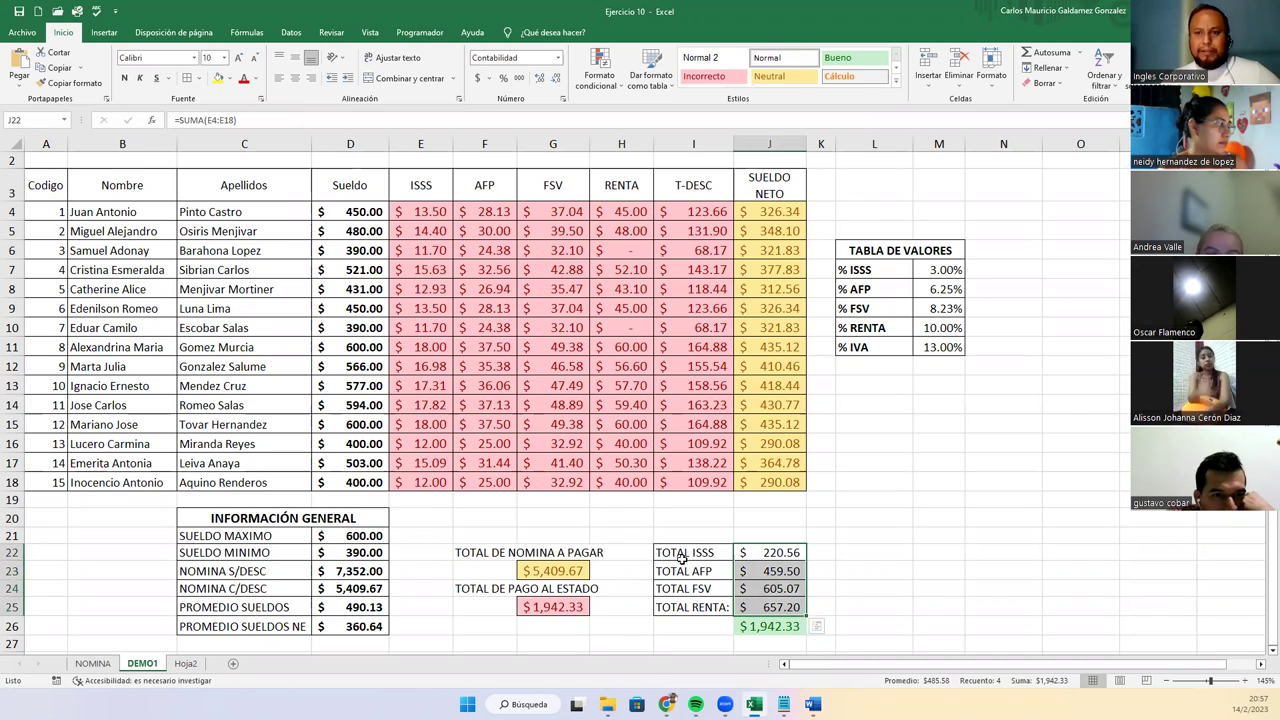
left_click_drag(690, 553, 762, 627)
left_click(762, 627)
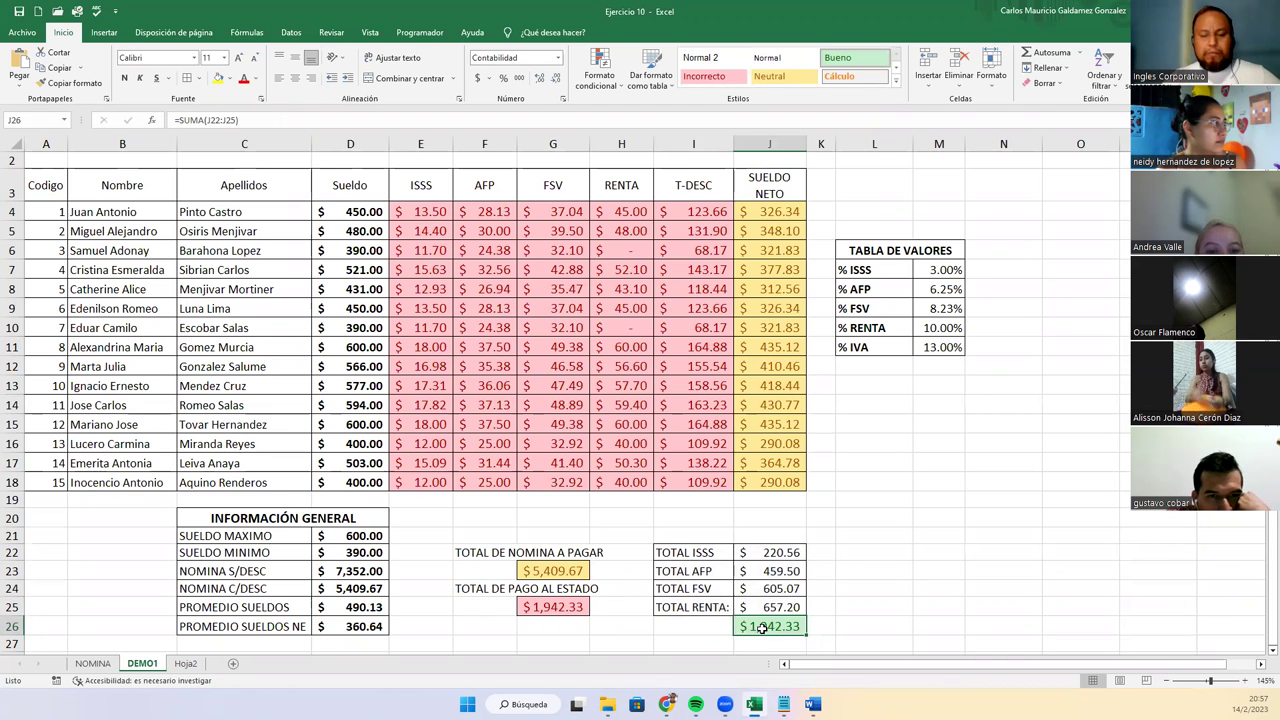
left_click_drag(443, 500, 715, 500)
left_click(553, 571)
left_click(553, 607)
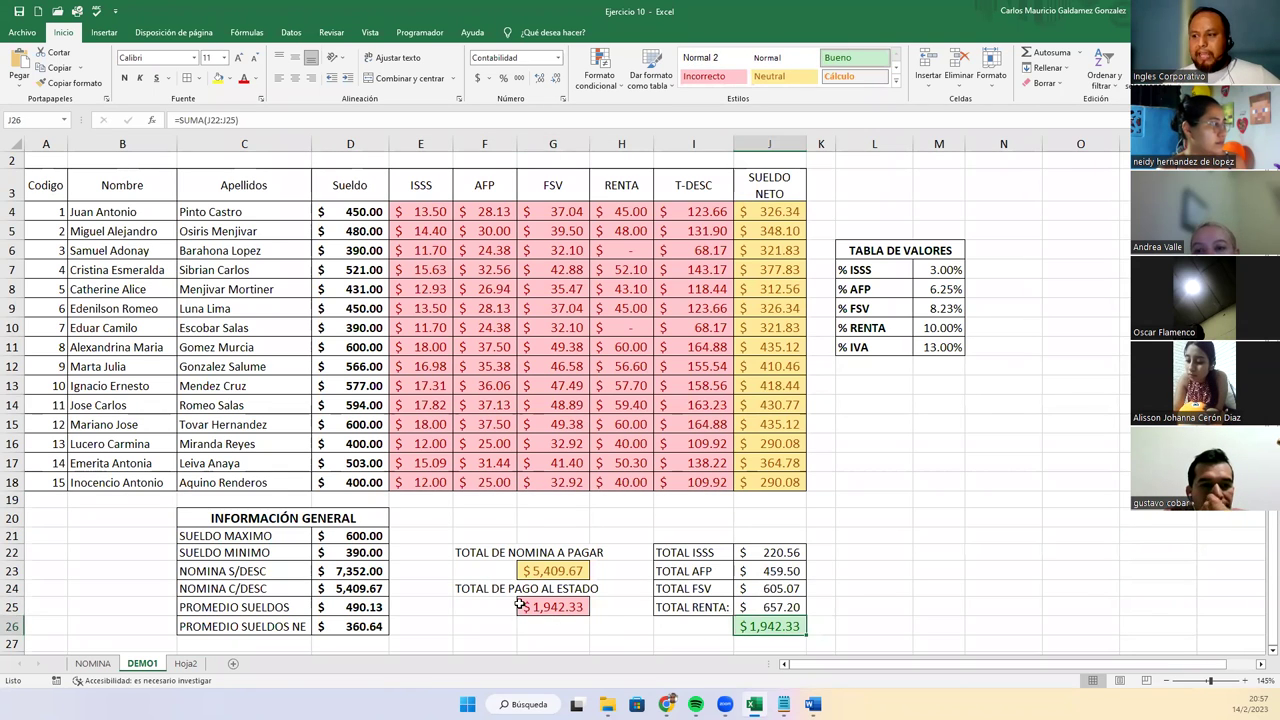
Apply the Incorrecto cell style to the deductions sum in J26
left_click(772, 627)
left_click(704, 76)
left_click(755, 588)
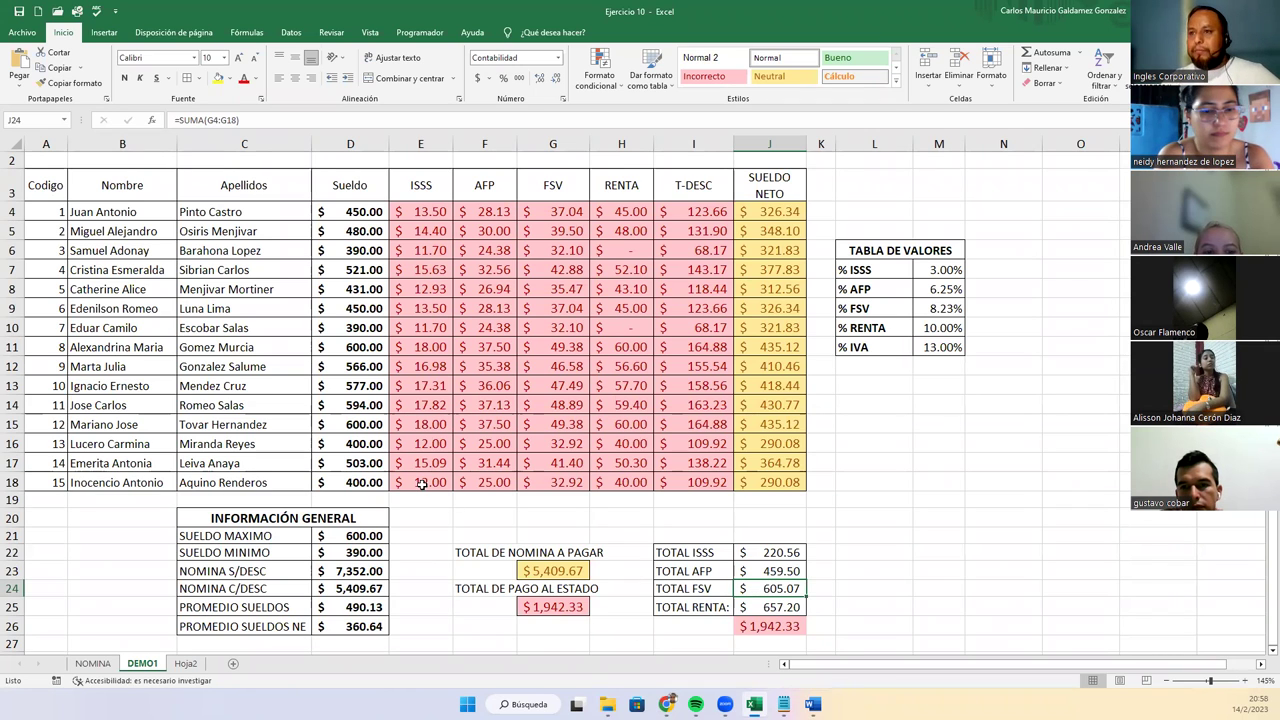
Switch to the NOMINA sheet and select the NOTA1, NOTA2 and PO grade cells F4:H18
left_click(97, 665)
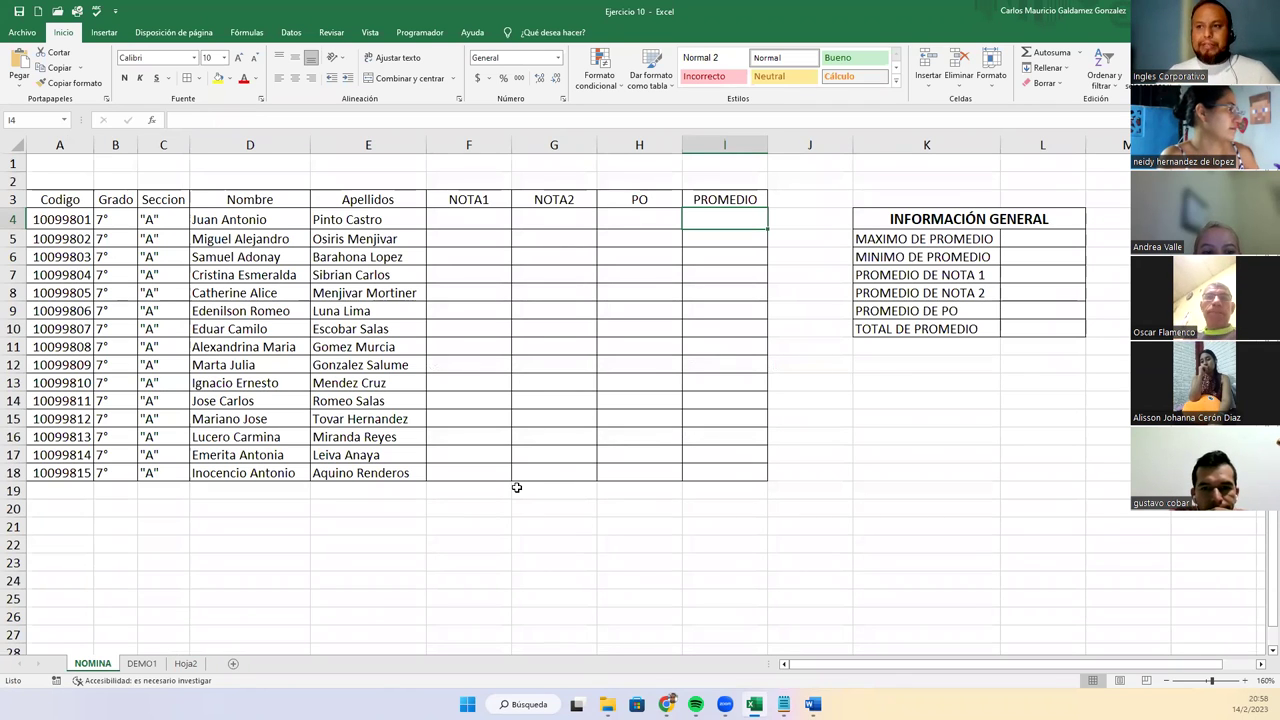
left_click_drag(461, 219, 614, 477)
left_click(566, 216)
left_click(625, 228)
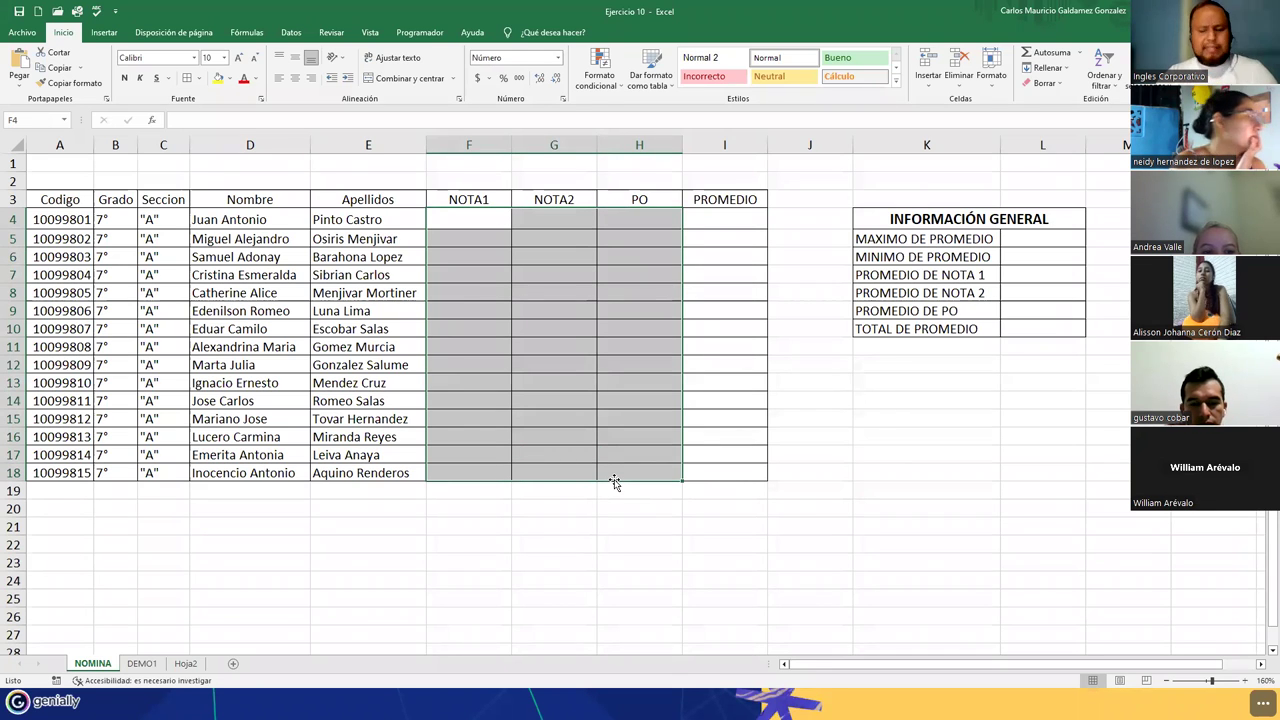
Enter sample NOTA1 grades of 7 in F4, 7.4 in F5 and 10 in F12, and clear the grade range F4:H18
left_click(478, 220)
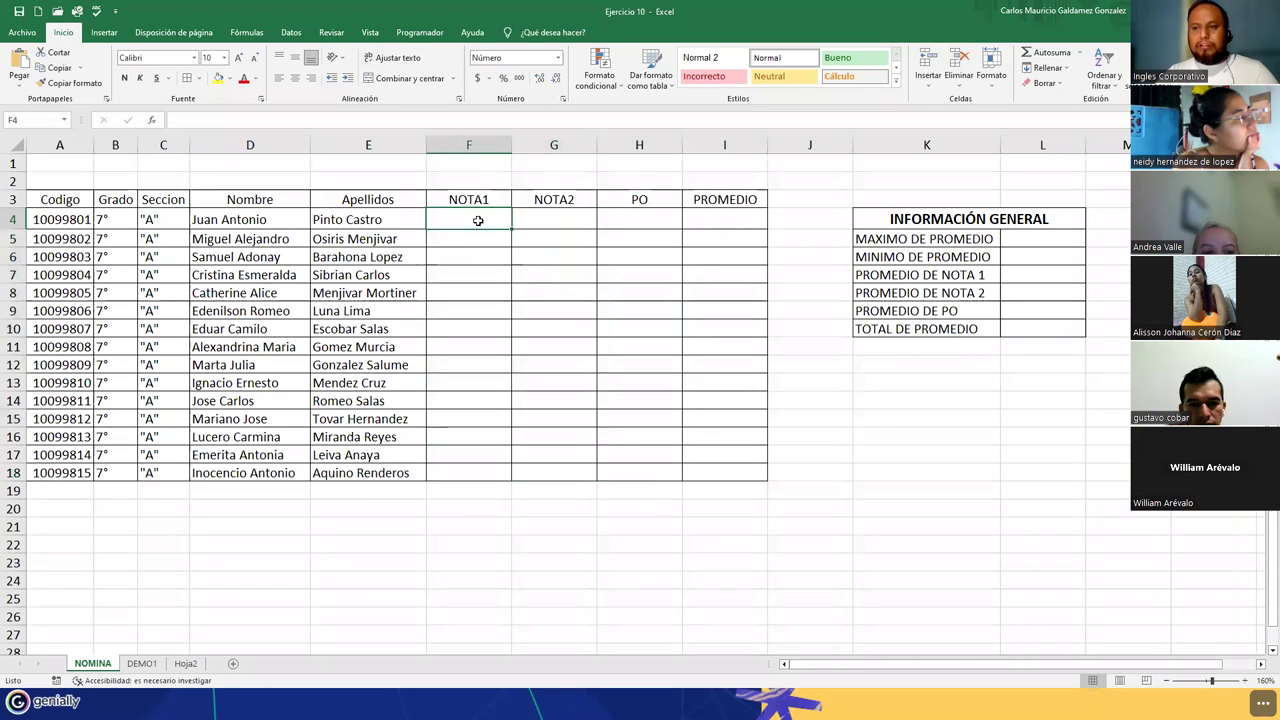
type("7")
key("Return")
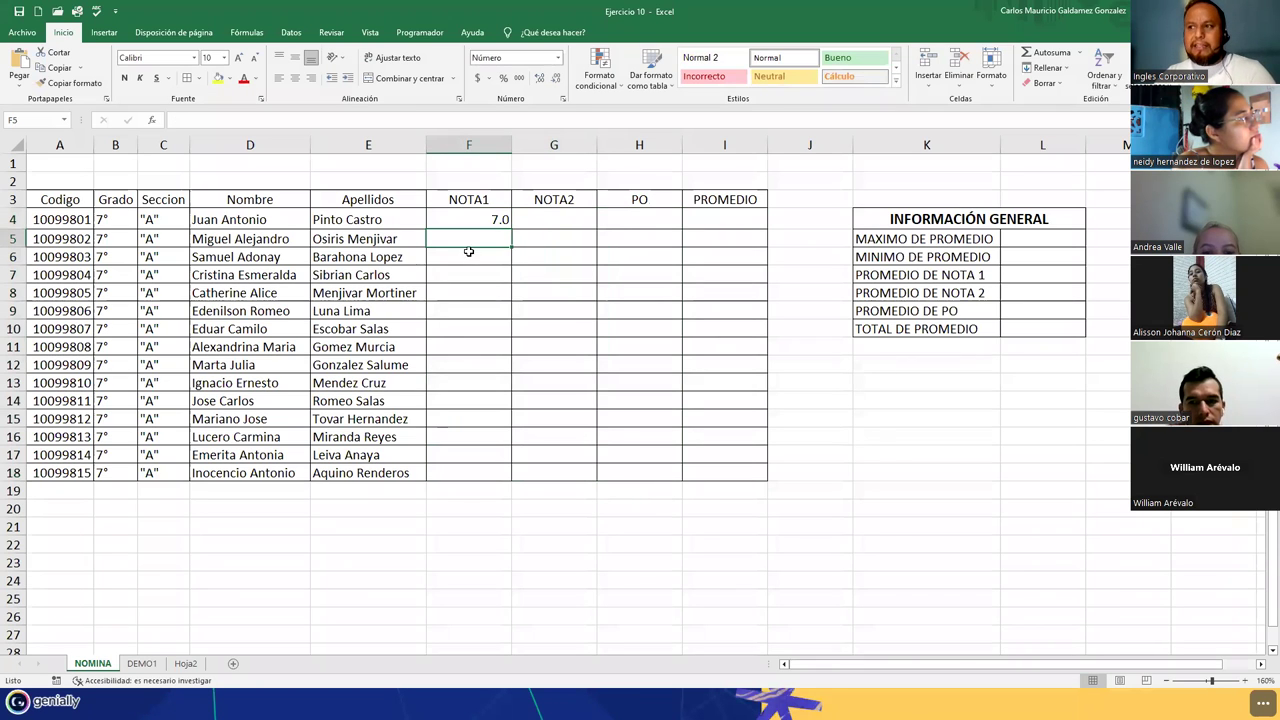
type("7.")
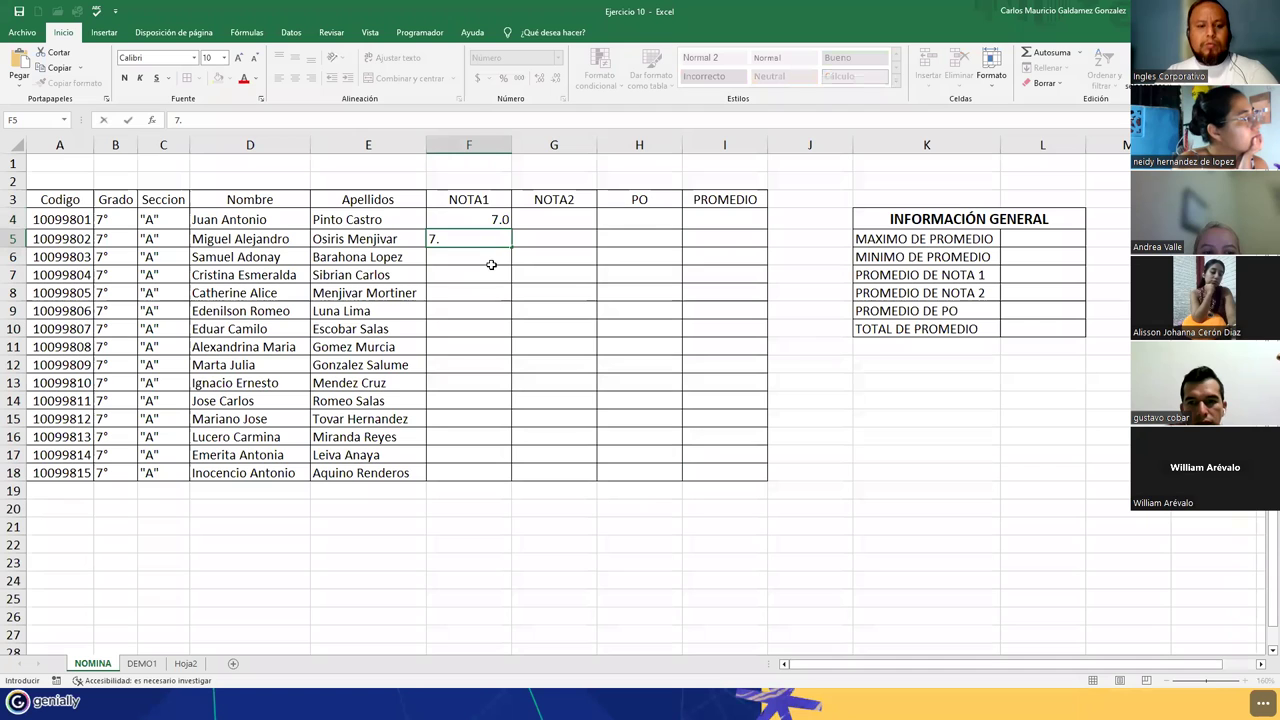
type("4")
key("Return")
left_click(478, 362)
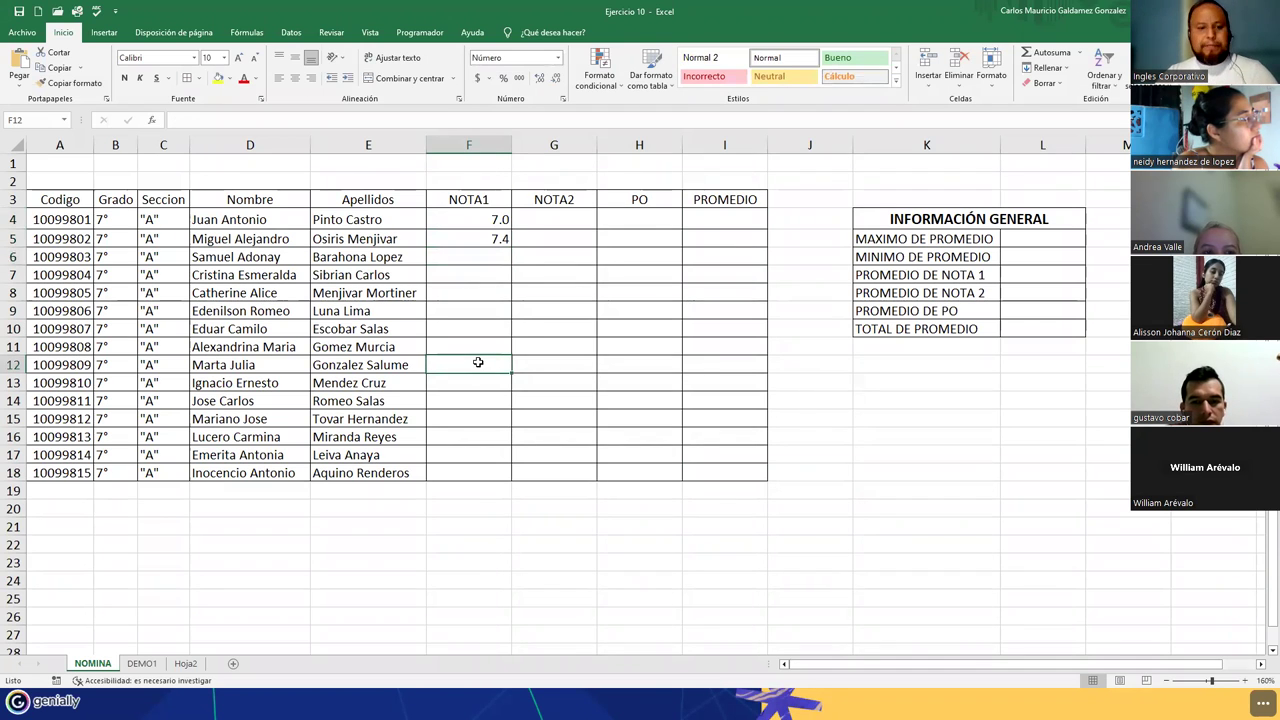
type("10")
key("Return")
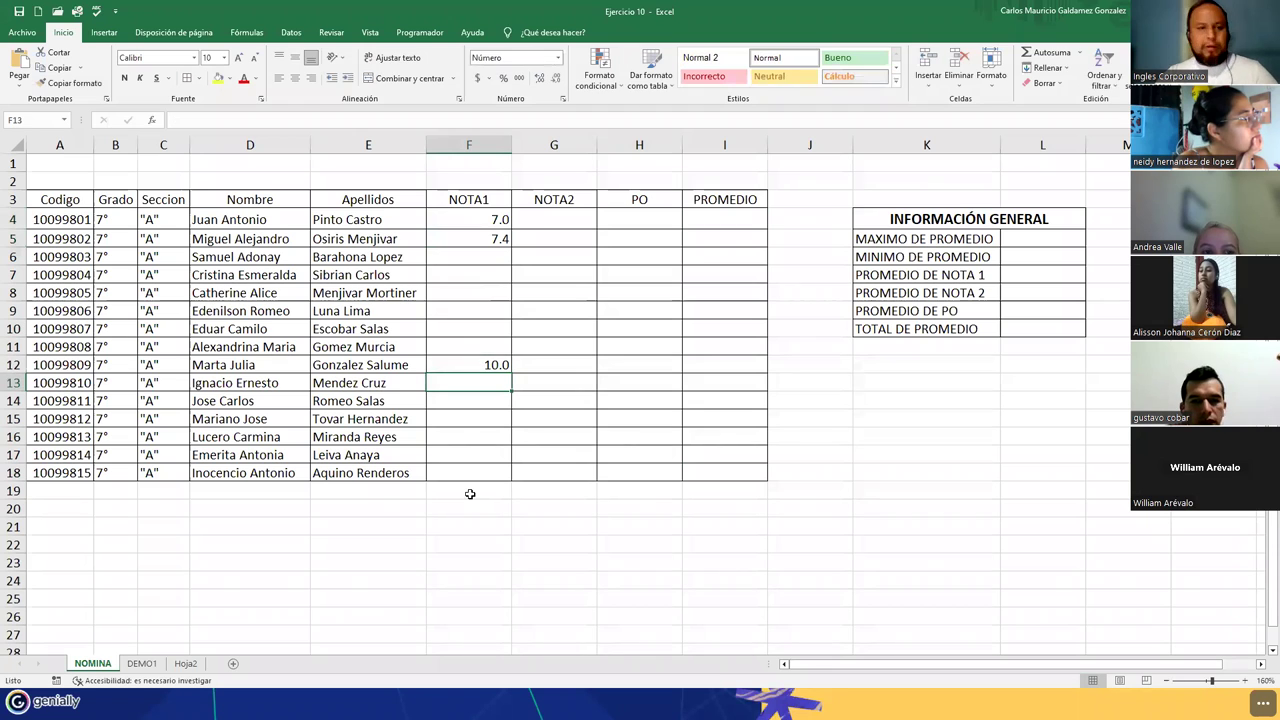
left_click_drag(489, 224, 599, 471)
key("Delete")
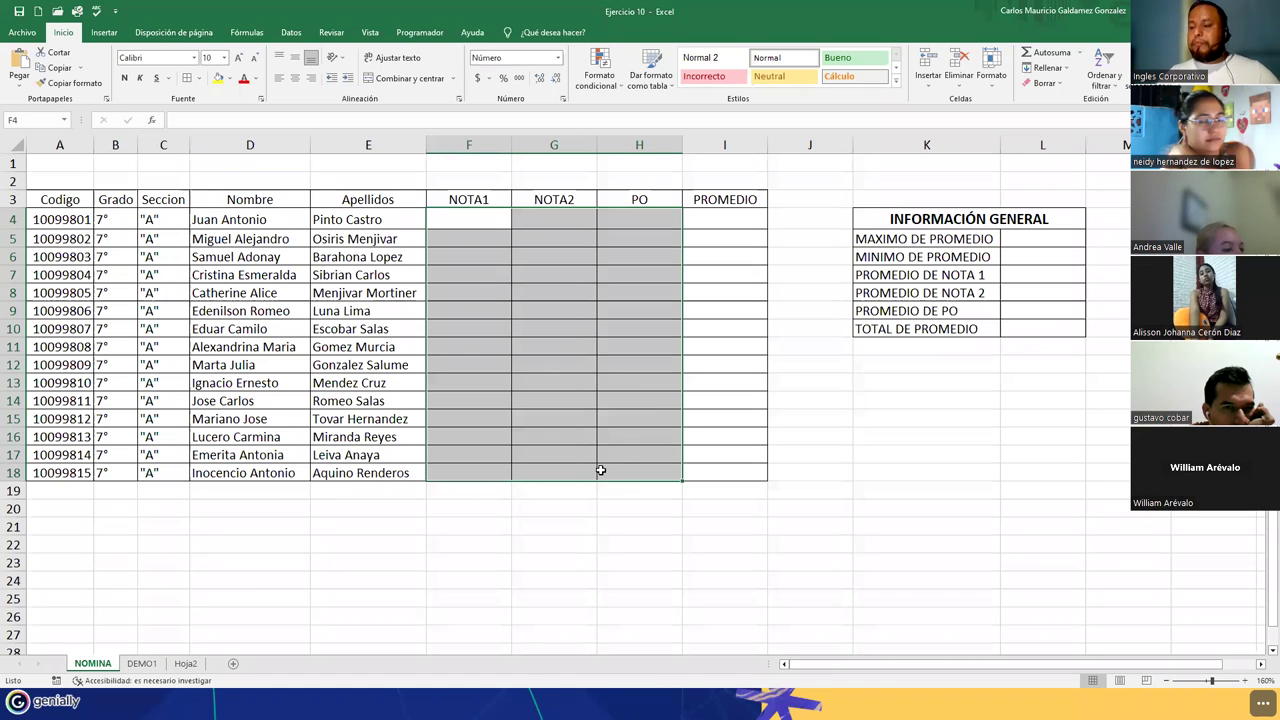
Enter the formula =(F4+G4+H4)/3 in I4 to average the first student's three grades under PROMEDIO
left_click_drag(698, 222, 720, 473)
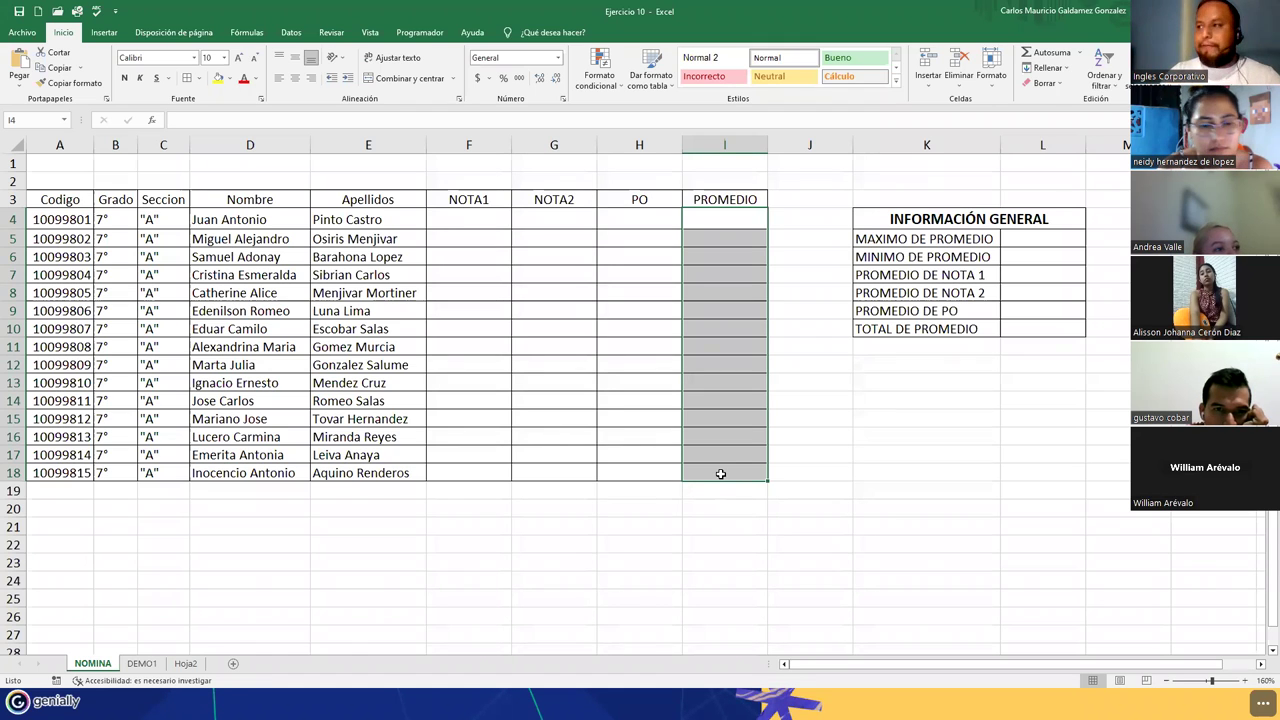
left_click(714, 224)
type("=")
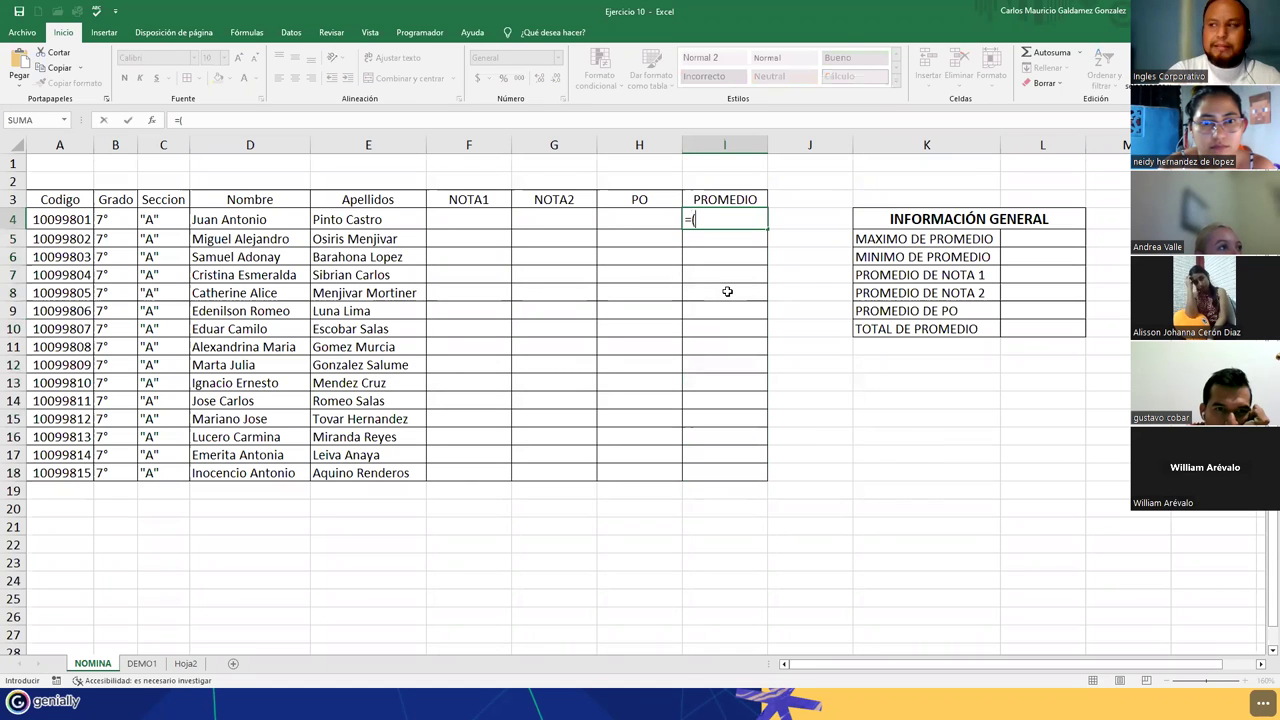
type("(")
key("Left")
key("Left")
key("Left")
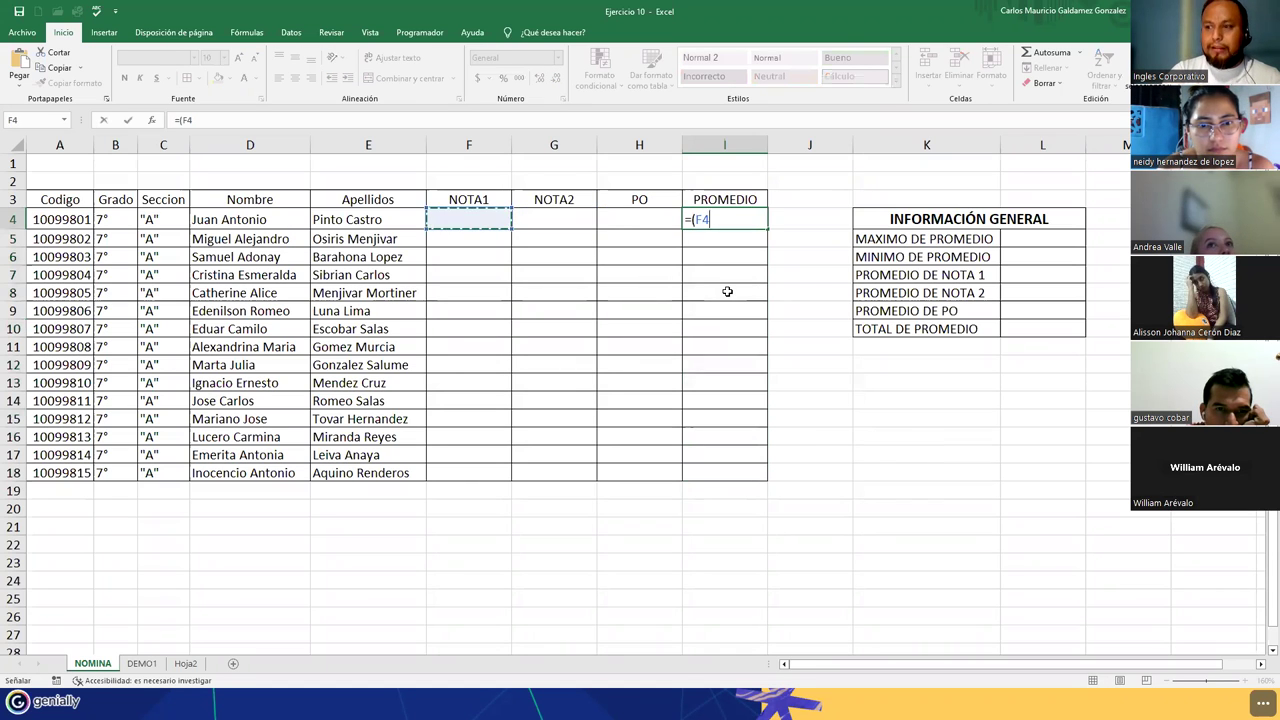
type("+")
key("Left")
key("Left")
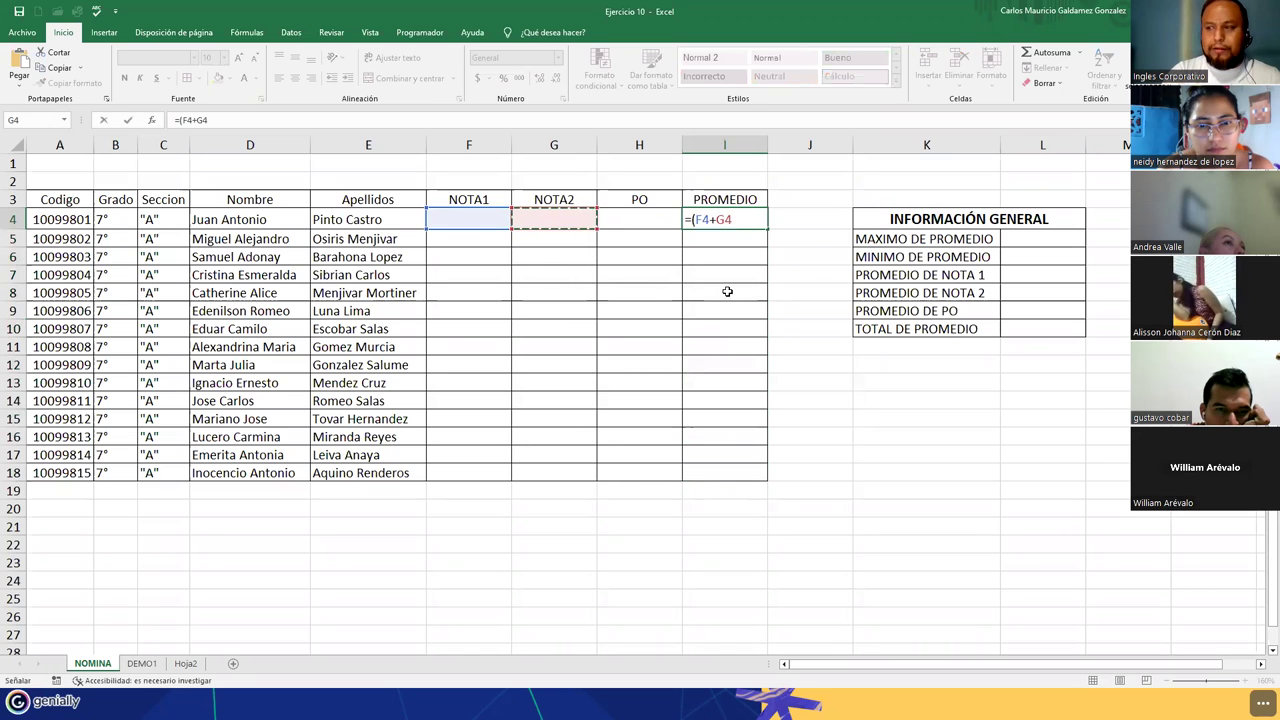
type("+")
key("Left")
type(")/3")
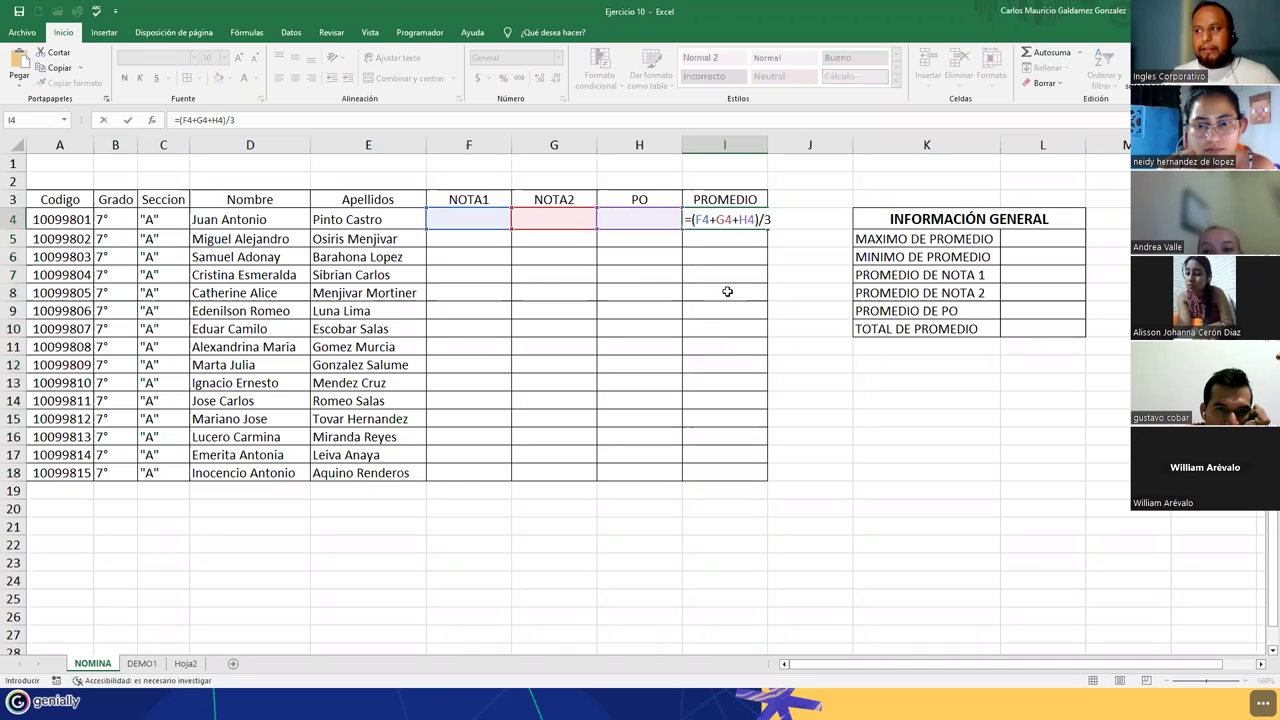
key("Return")
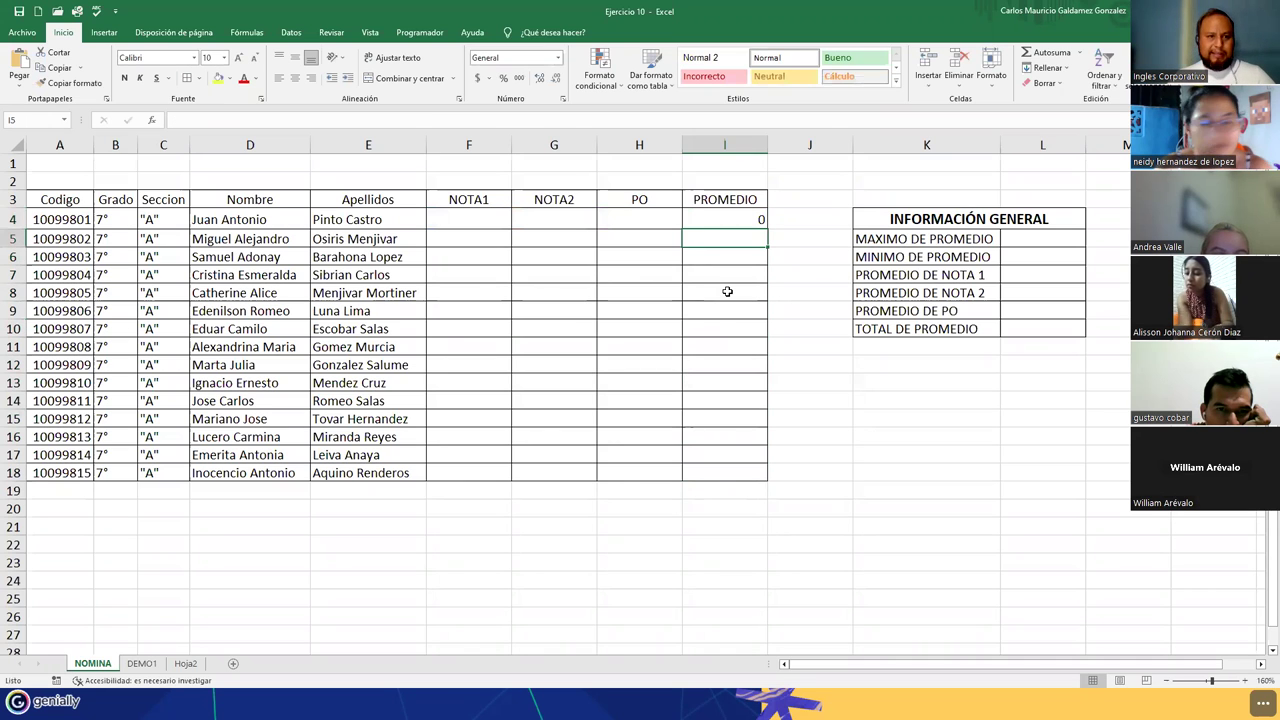
Enter a grade of 10 in NOTA1, NOTA2 and PO for the first student in F4:H4
key("Up")
key("Left")
key("Left")
key("Left")
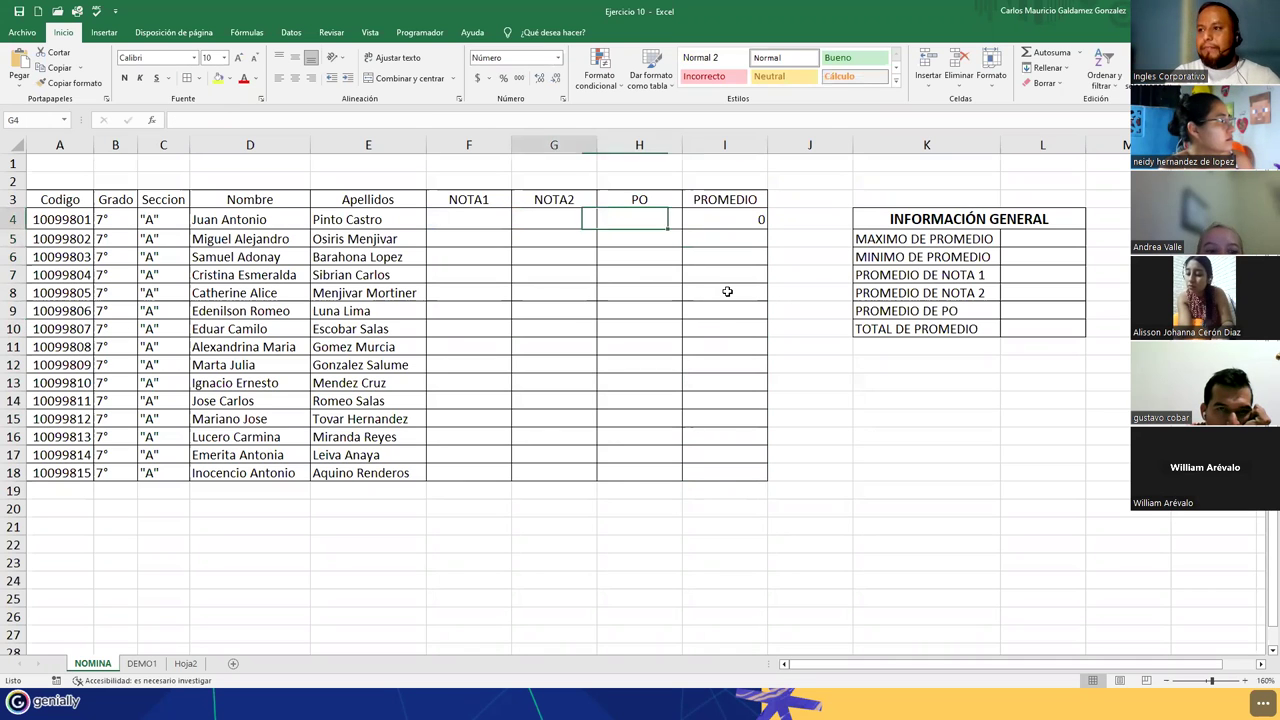
type("10")
key("Tab")
type("10")
key("Tab")
type("10")
key("Tab")
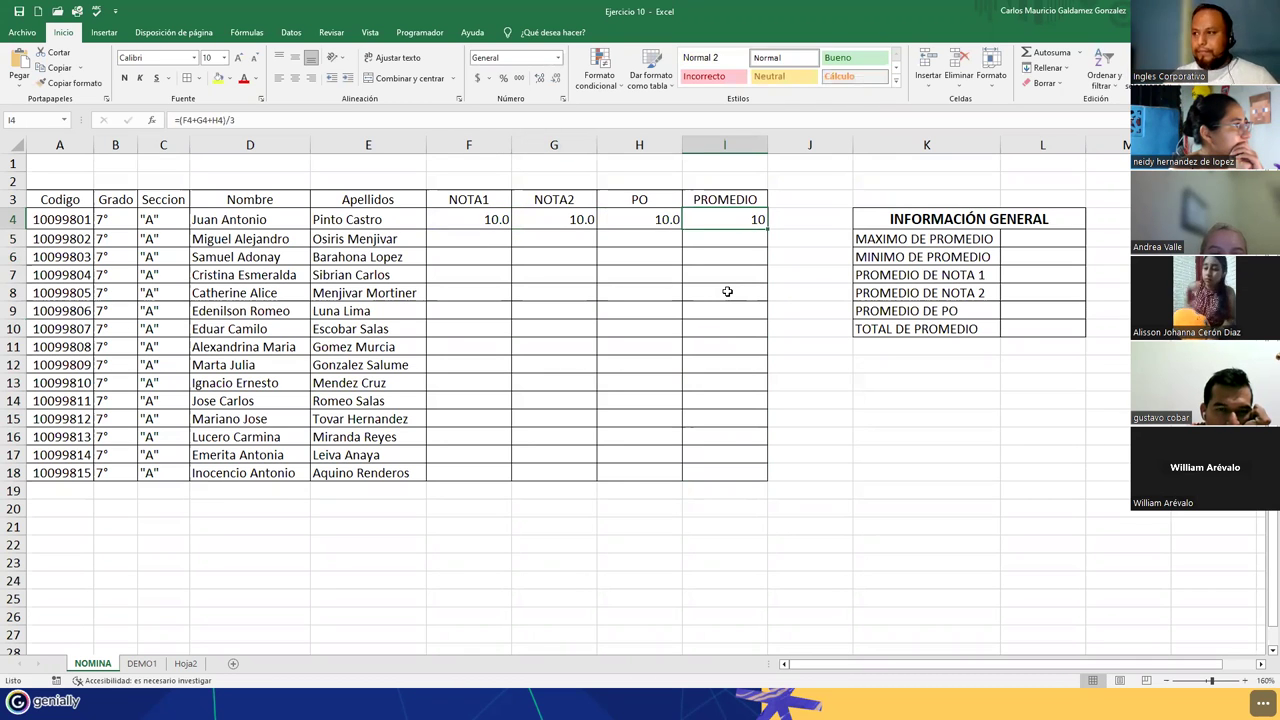
Show the PROMEDIO cells I4:I18 with one decimal place and clear the first student's grades in F4:H4
left_click_drag(720, 226, 724, 476)
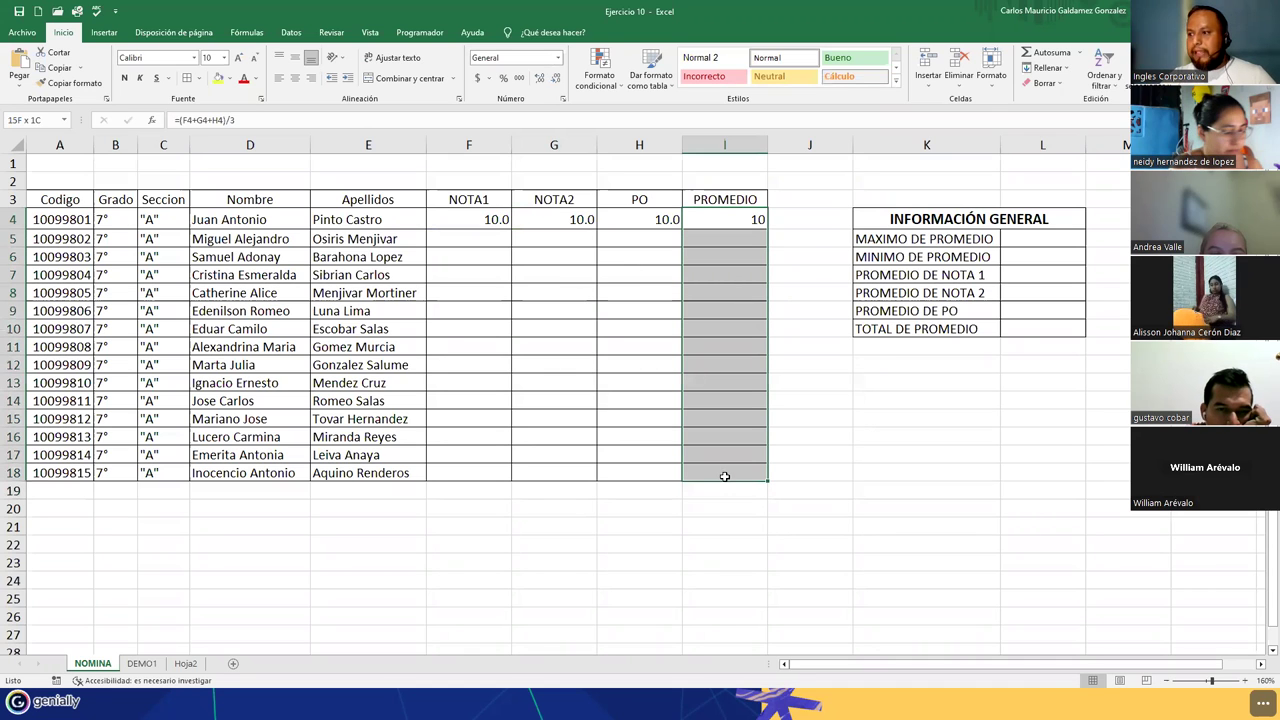
left_click(538, 78)
left_click_drag(484, 225, 623, 218)
key("Delete")
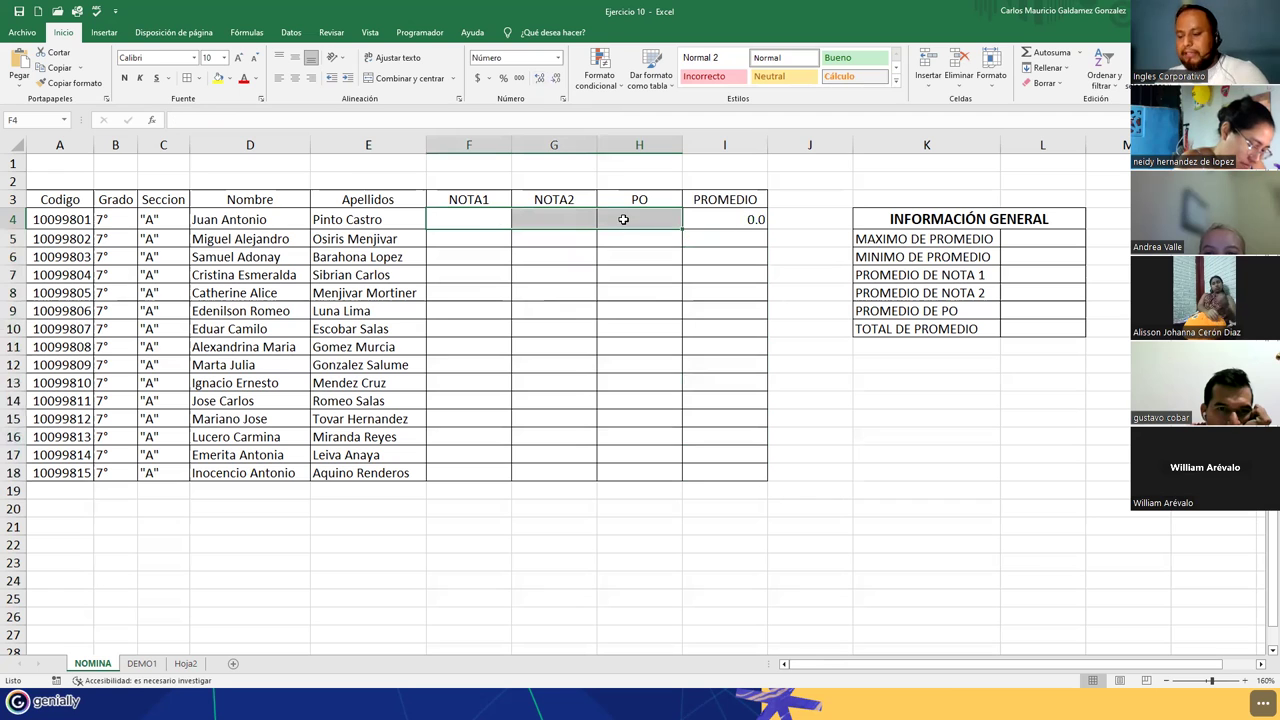
left_click(722, 218)
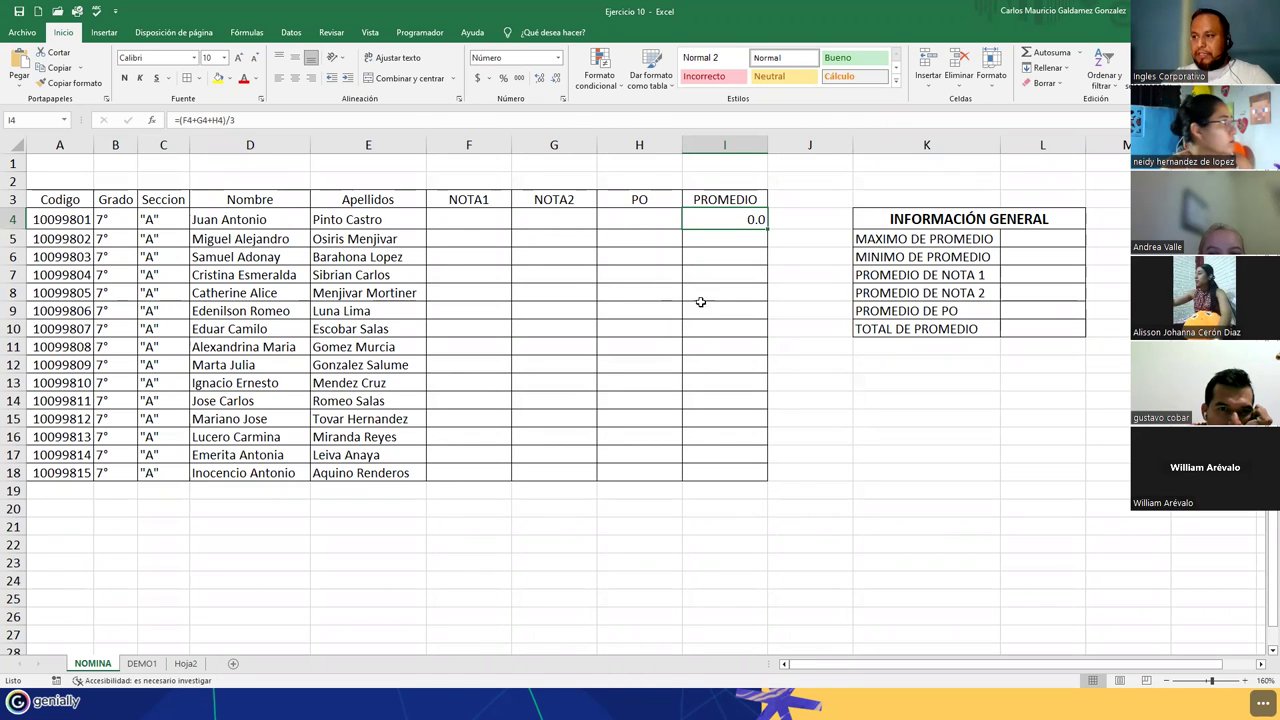
Examine the INFORMACIÓN GENERAL table and match its MAXIMO and MINIMO DE PROMEDIO cells to the PROMEDIO range I4:I18
left_click_drag(1017, 240, 1040, 330)
left_click_drag(950, 220, 970, 328)
left_click(926, 239)
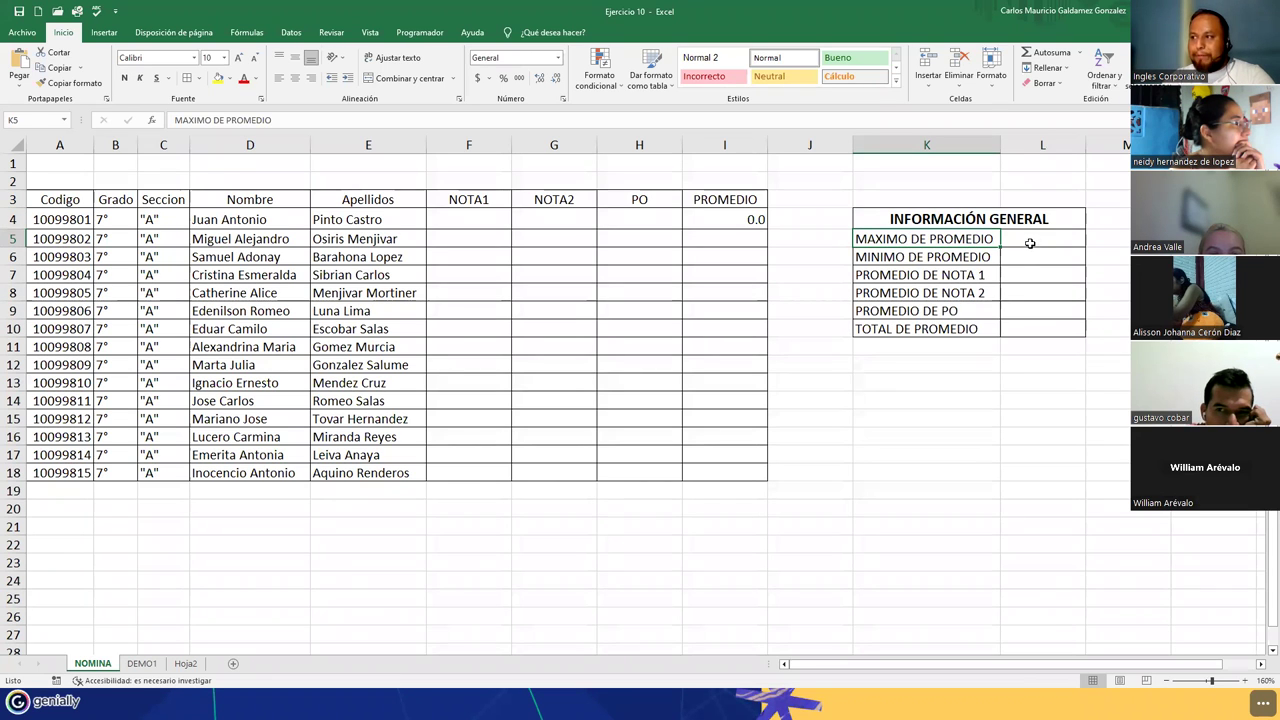
left_click(1030, 244)
left_click_drag(712, 218, 727, 470)
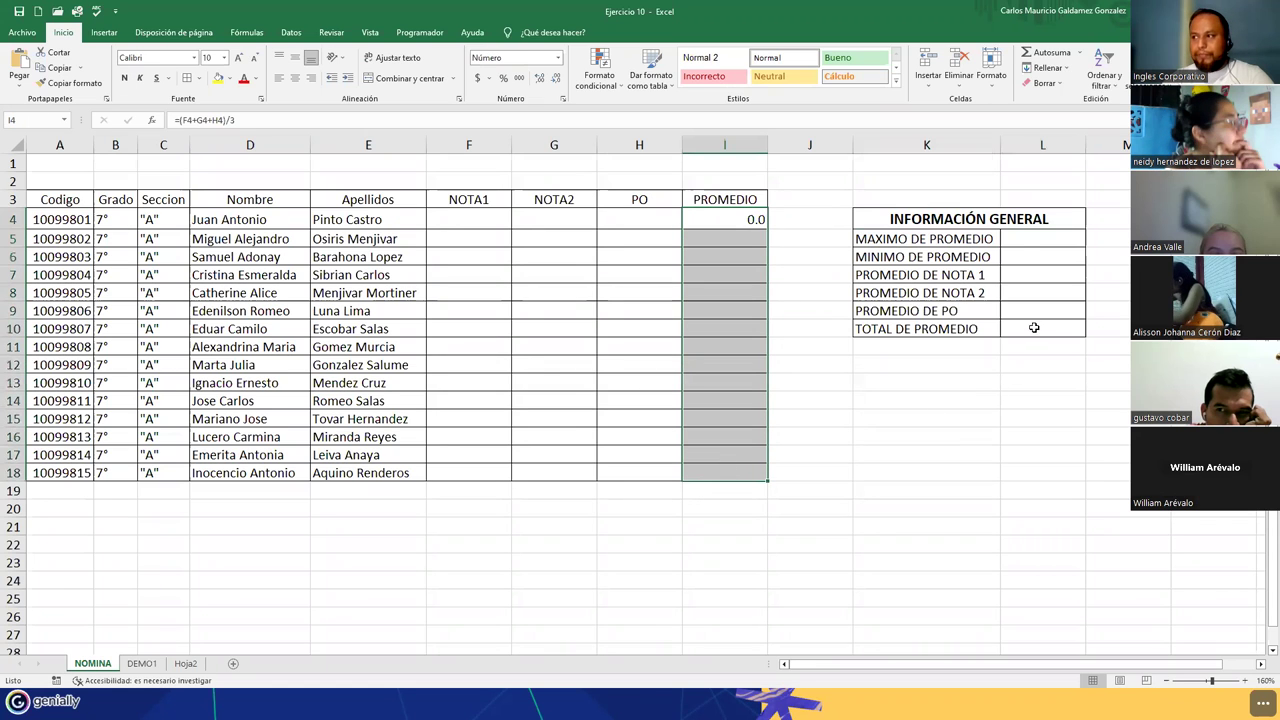
left_click(1022, 257)
left_click_drag(720, 214, 734, 472)
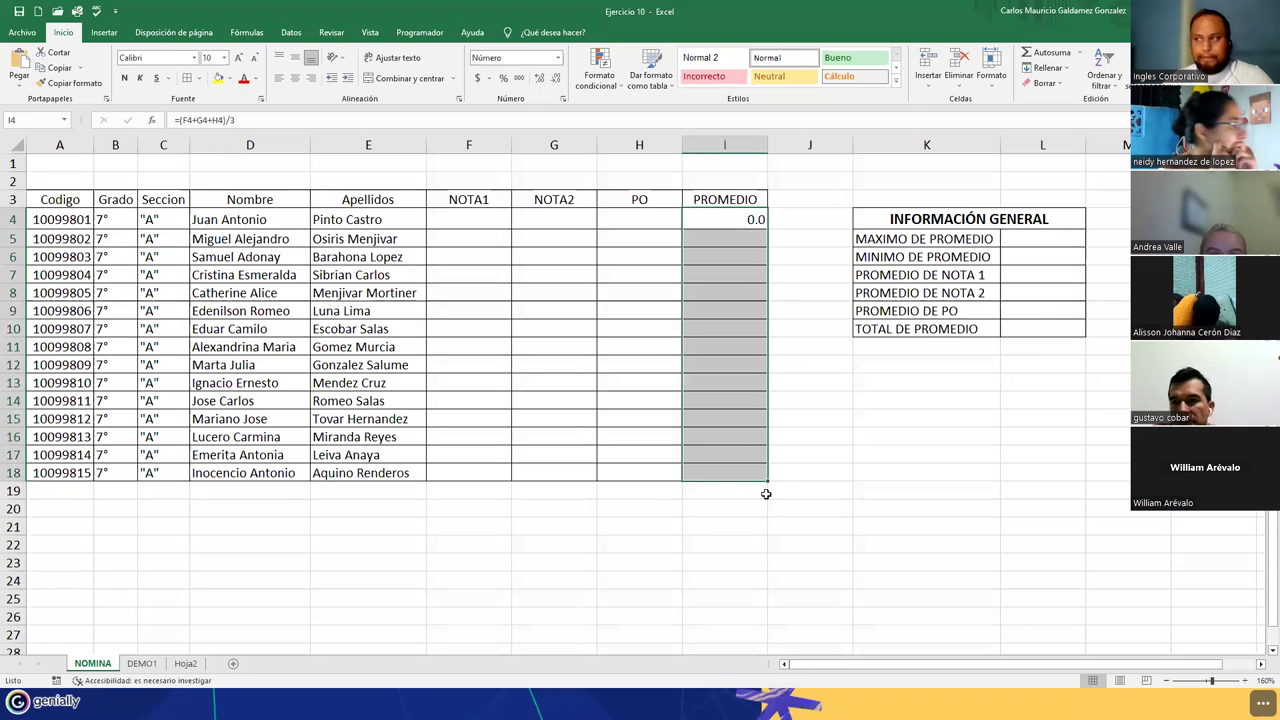
Examine which columns feed the NOTA 1, NOTA 2 and PO averages and TOTAL DE PROMEDIO, covering ranges F4:F18 through I4:I18
left_click(1027, 275)
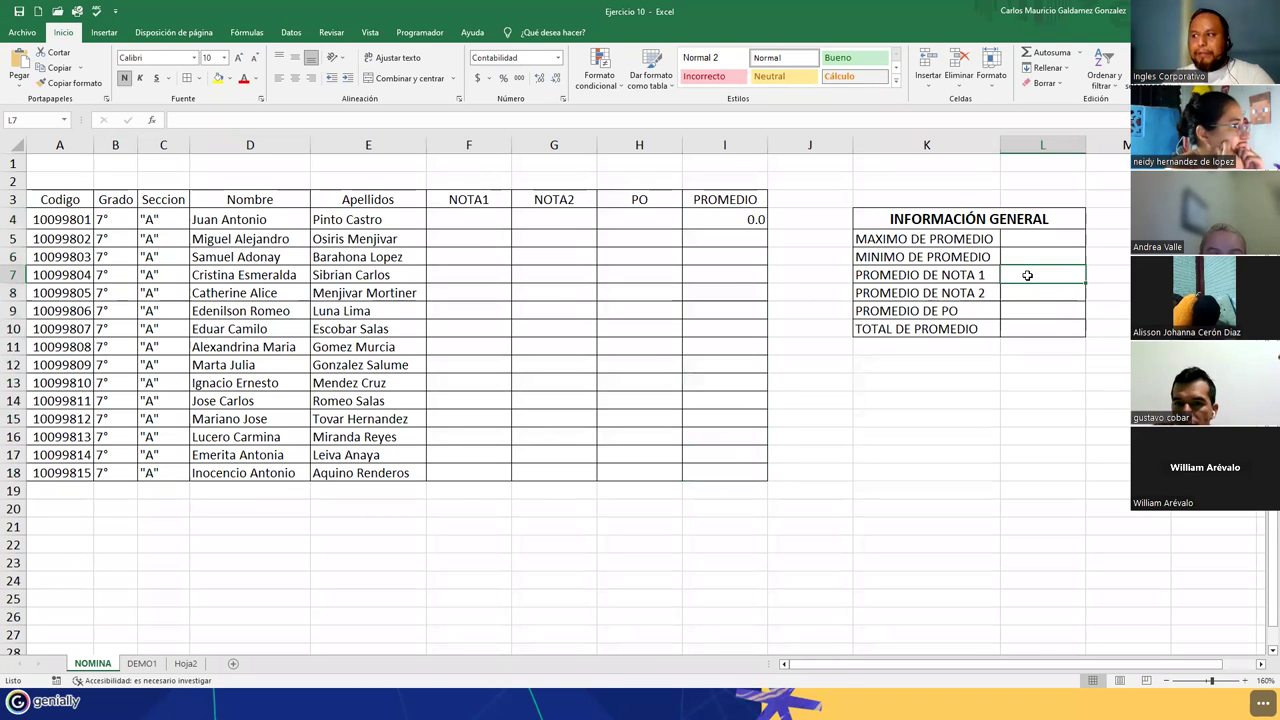
left_click(472, 222)
left_click_drag(472, 290, 509, 466)
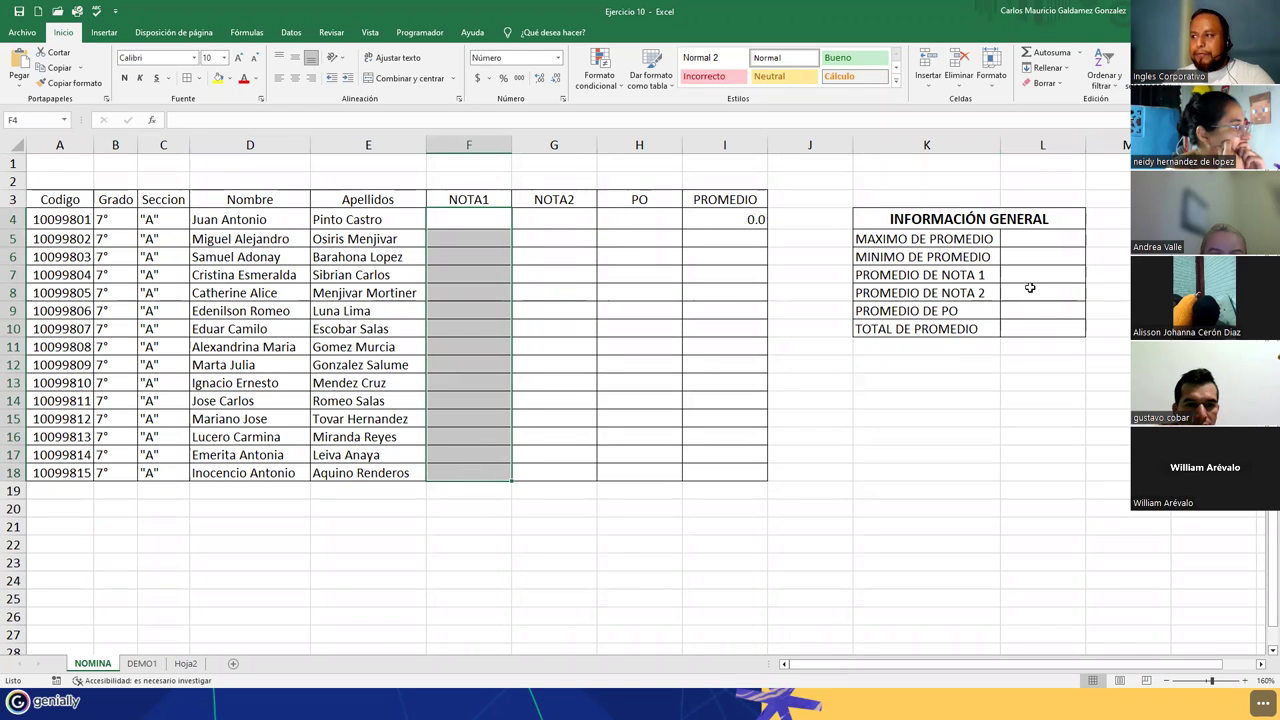
left_click(623, 234)
left_click_drag(571, 214, 571, 466)
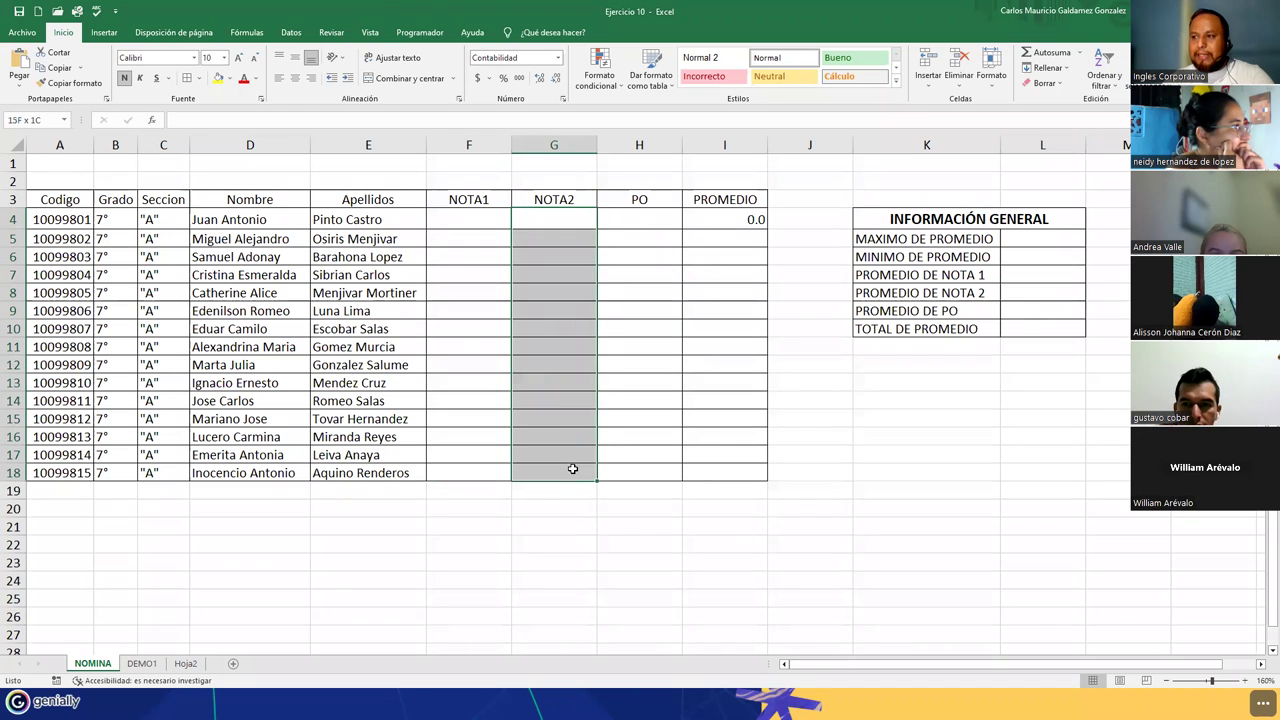
left_click(1035, 313)
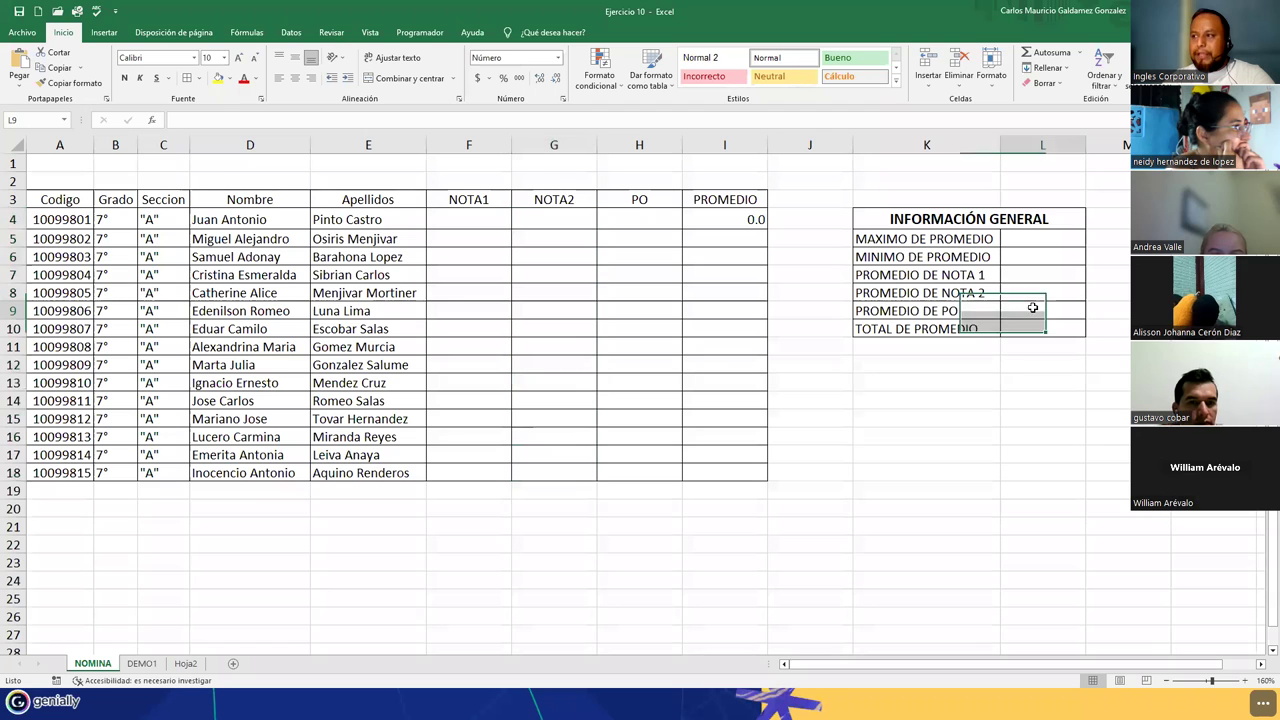
left_click_drag(650, 216, 660, 471)
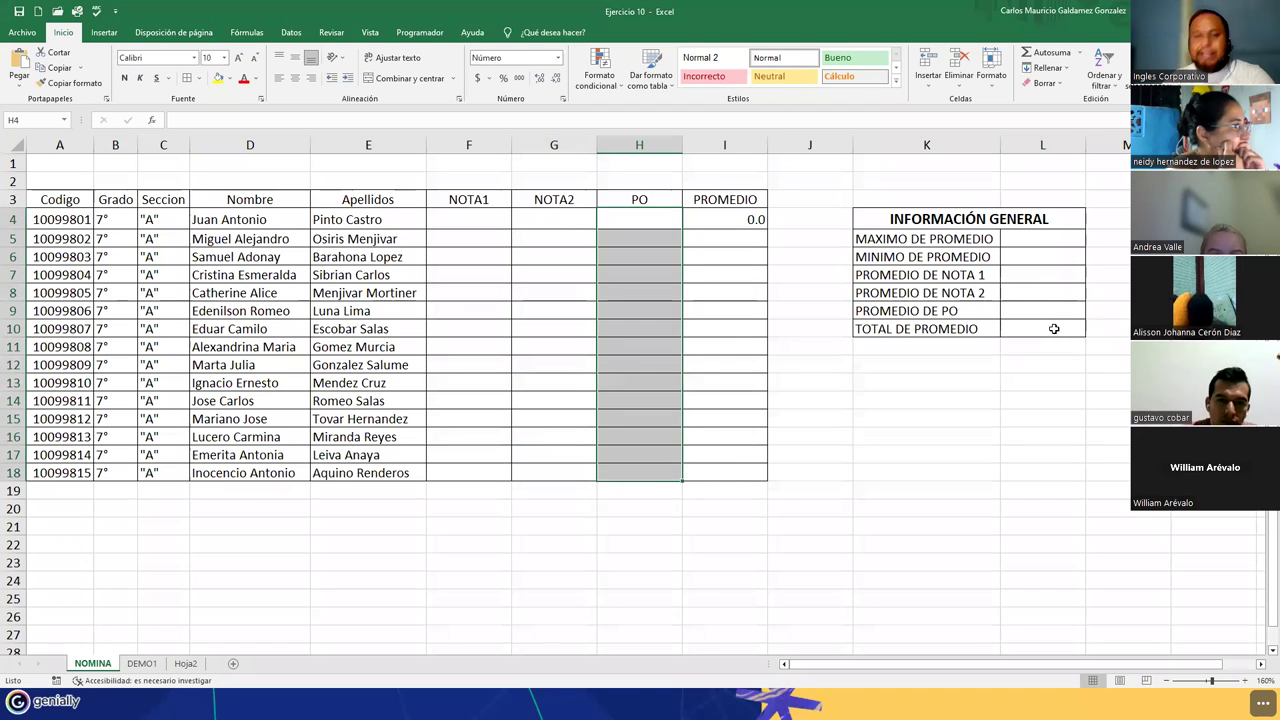
left_click(1053, 328)
left_click_drag(708, 217, 769, 472)
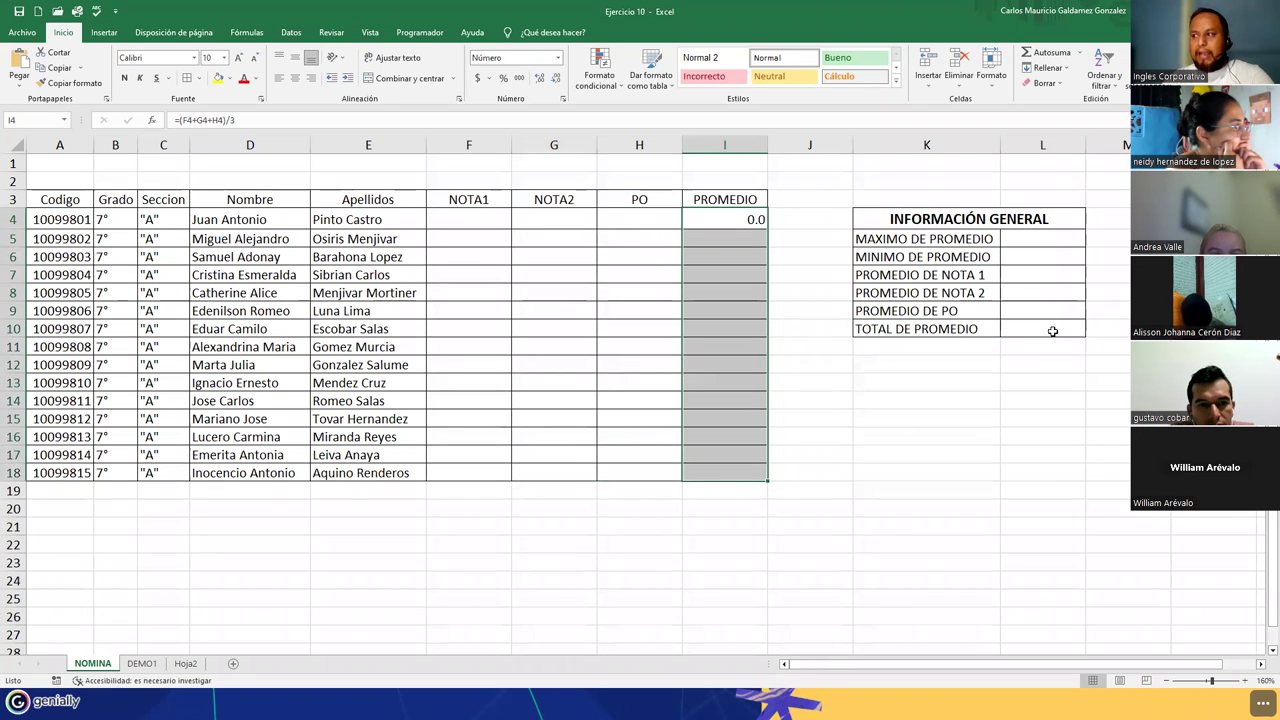
left_click(1047, 326)
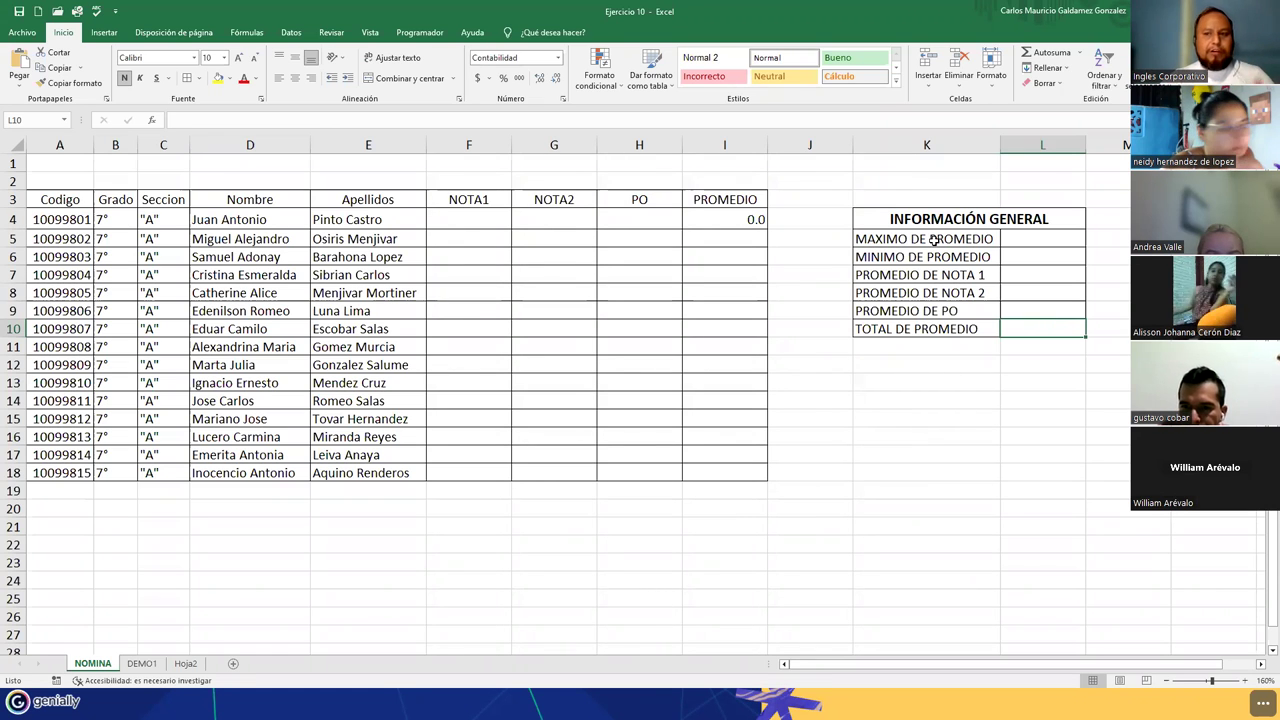
Review the areas of the exercise to fill in: grades F4:H18, averages I4:I18 and summary cells L5:L10
left_click(502, 239)
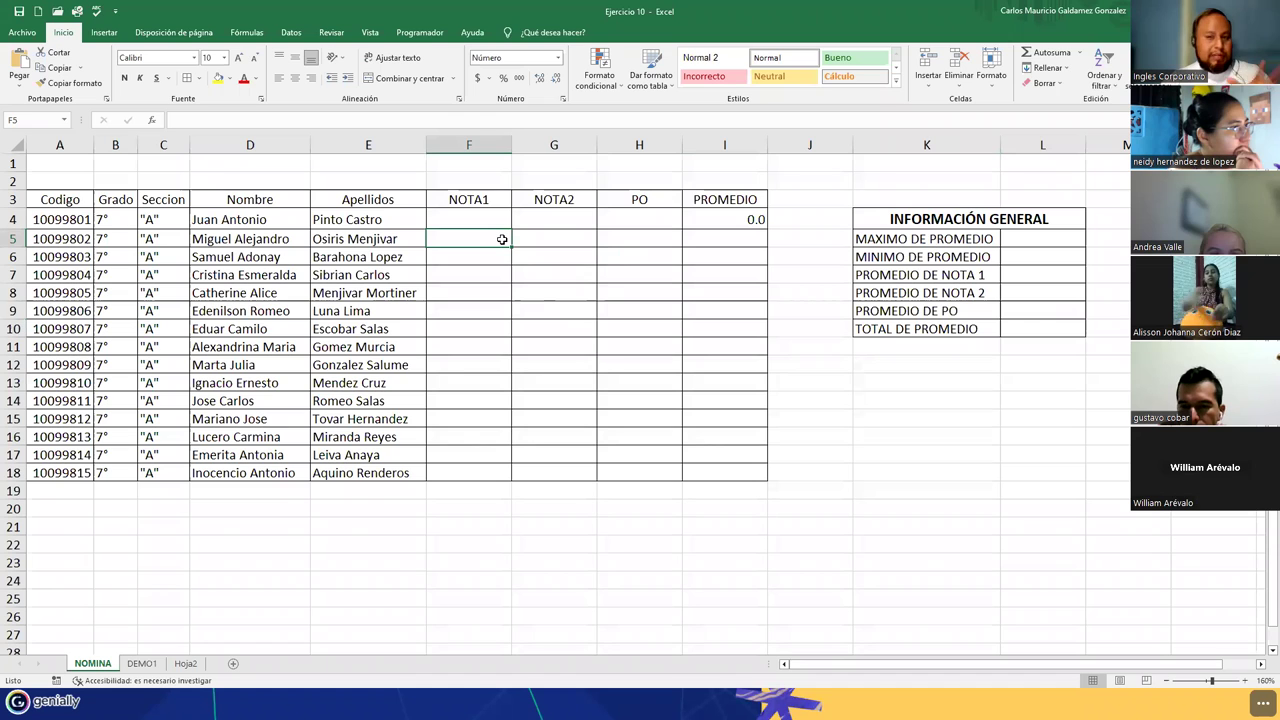
left_click_drag(465, 223, 620, 471)
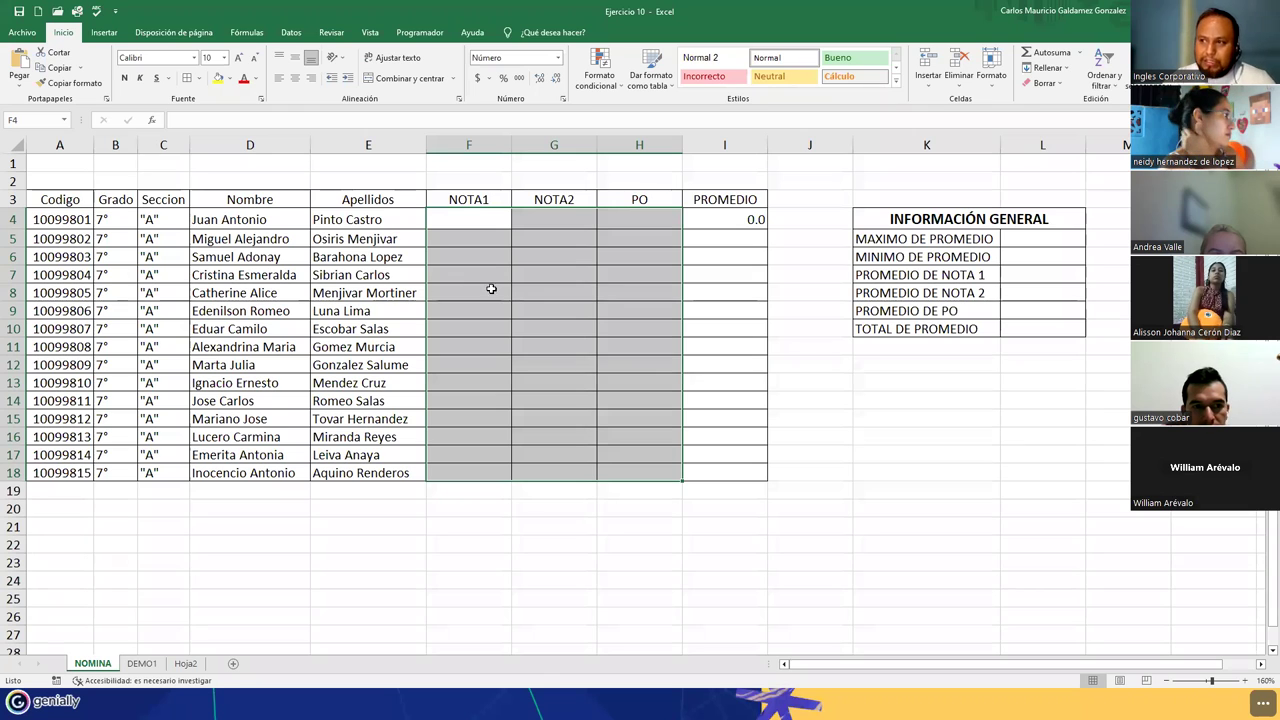
left_click_drag(720, 218, 724, 471)
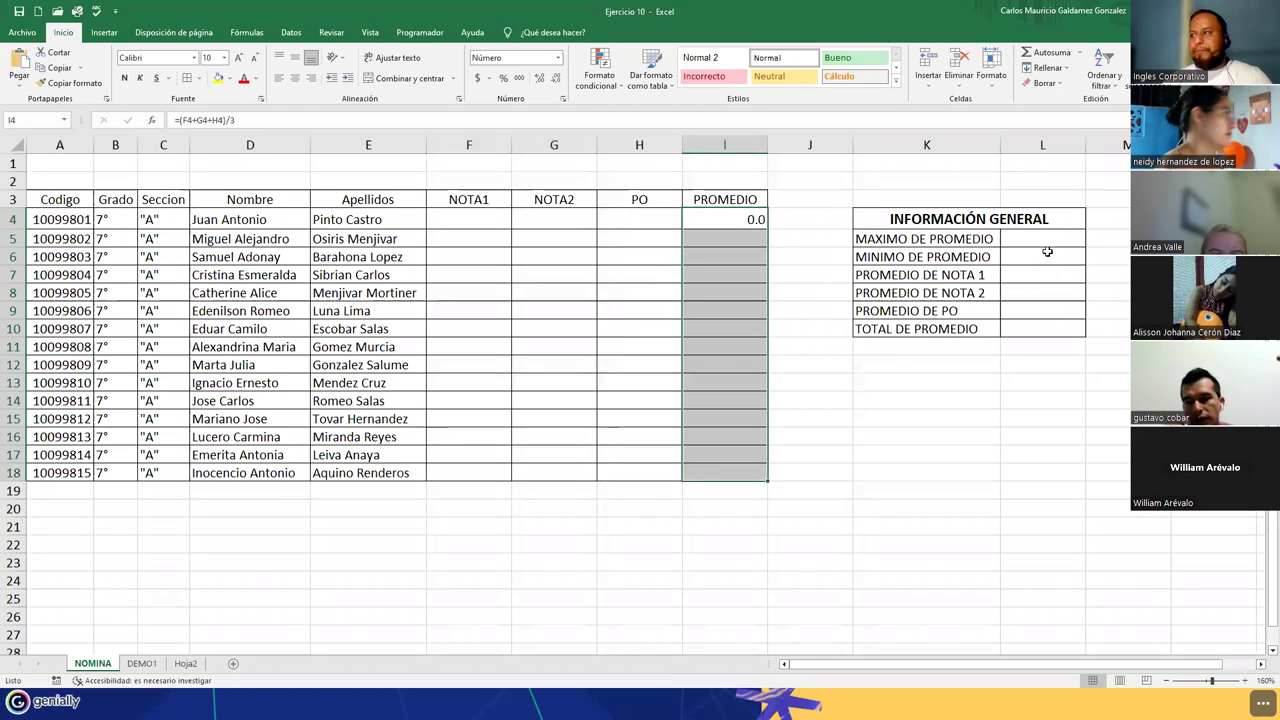
left_click_drag(1030, 240, 1027, 331)
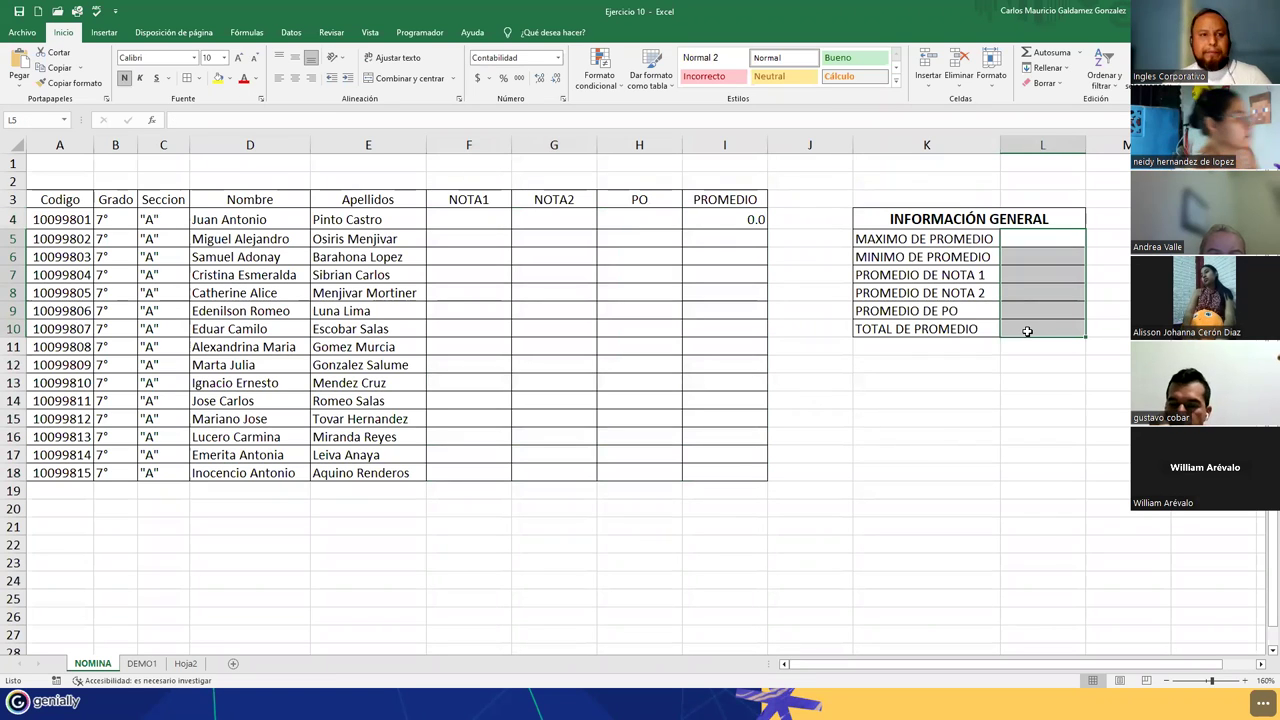
Capture a screenshot of the NOMINA sheet area containing the grade table and the INFORMACIÓN GENERAL table
left_click(1027, 331)
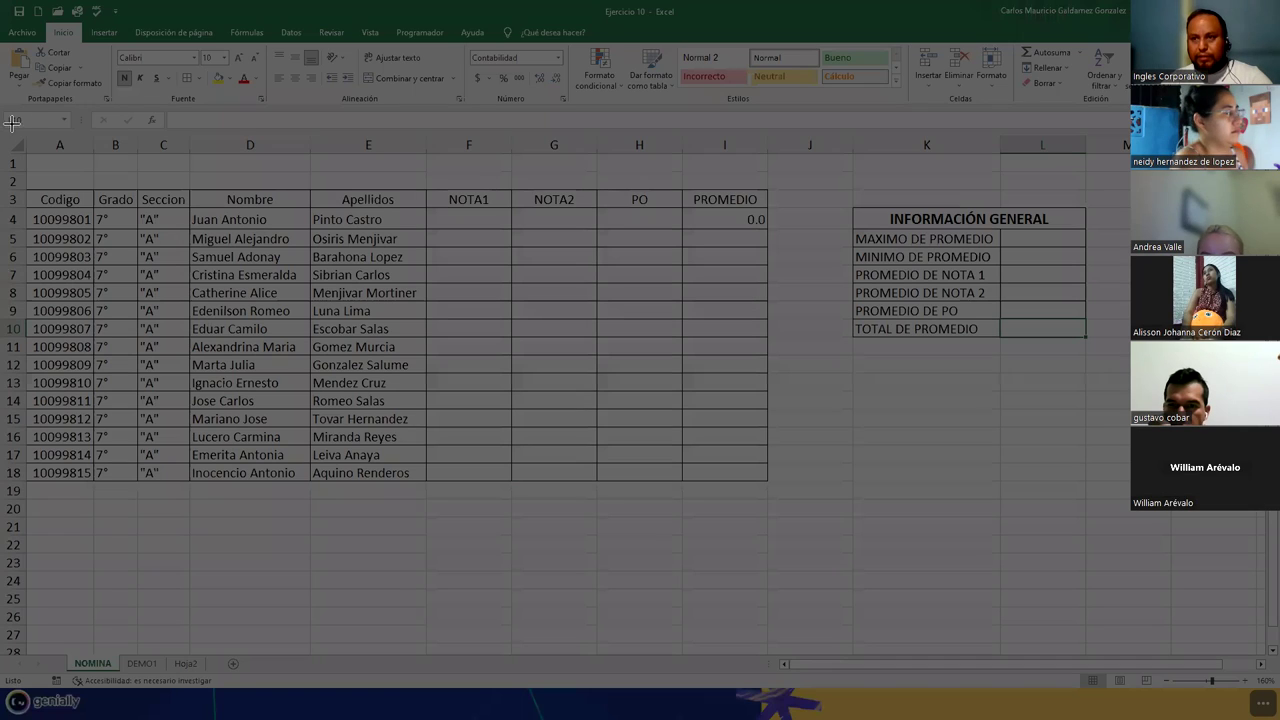
left_click_drag(10, 125, 1153, 540)
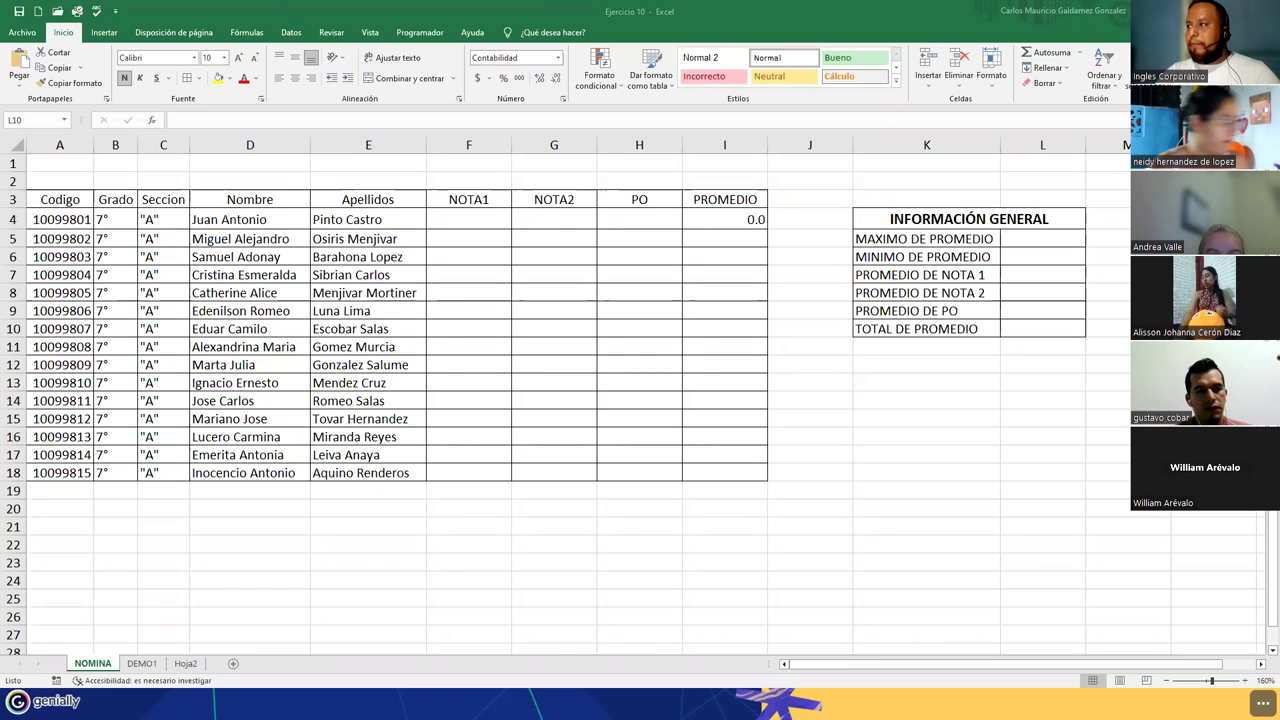
Switch to the Genially presentation and advance past the CONSULTAS slide to the closing contact slide
key("alt+Tab")
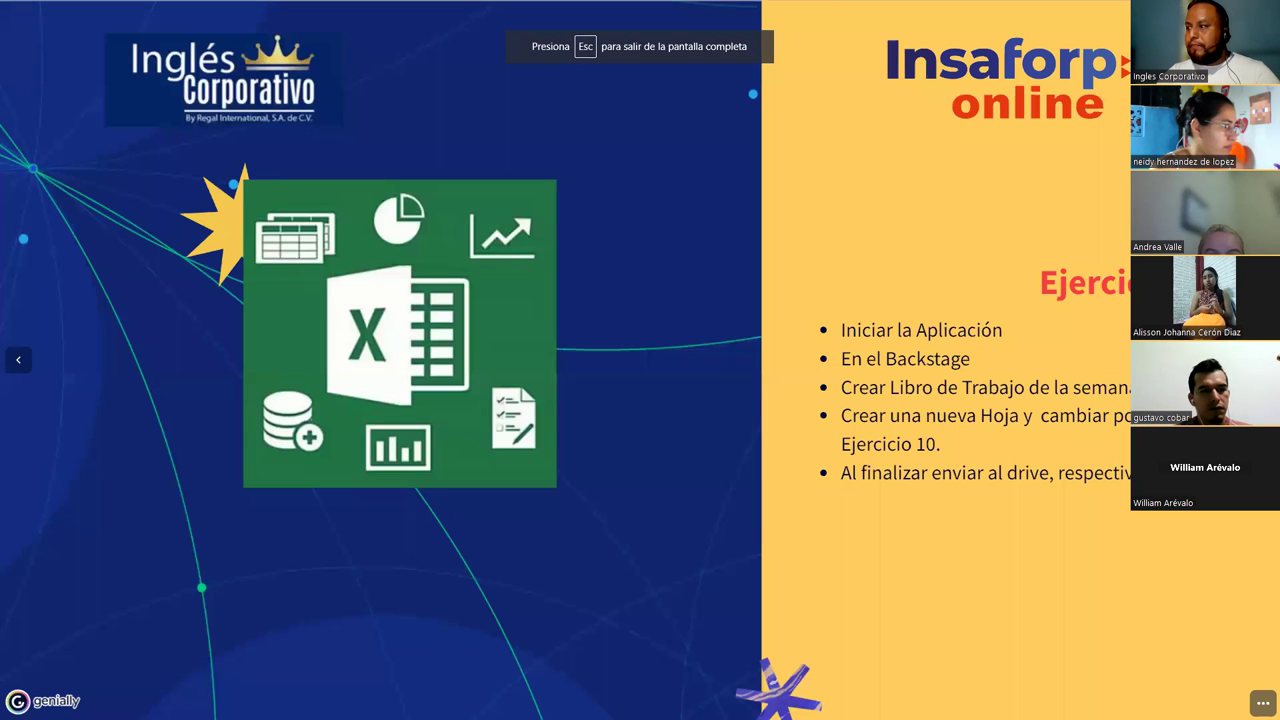
key("Right")
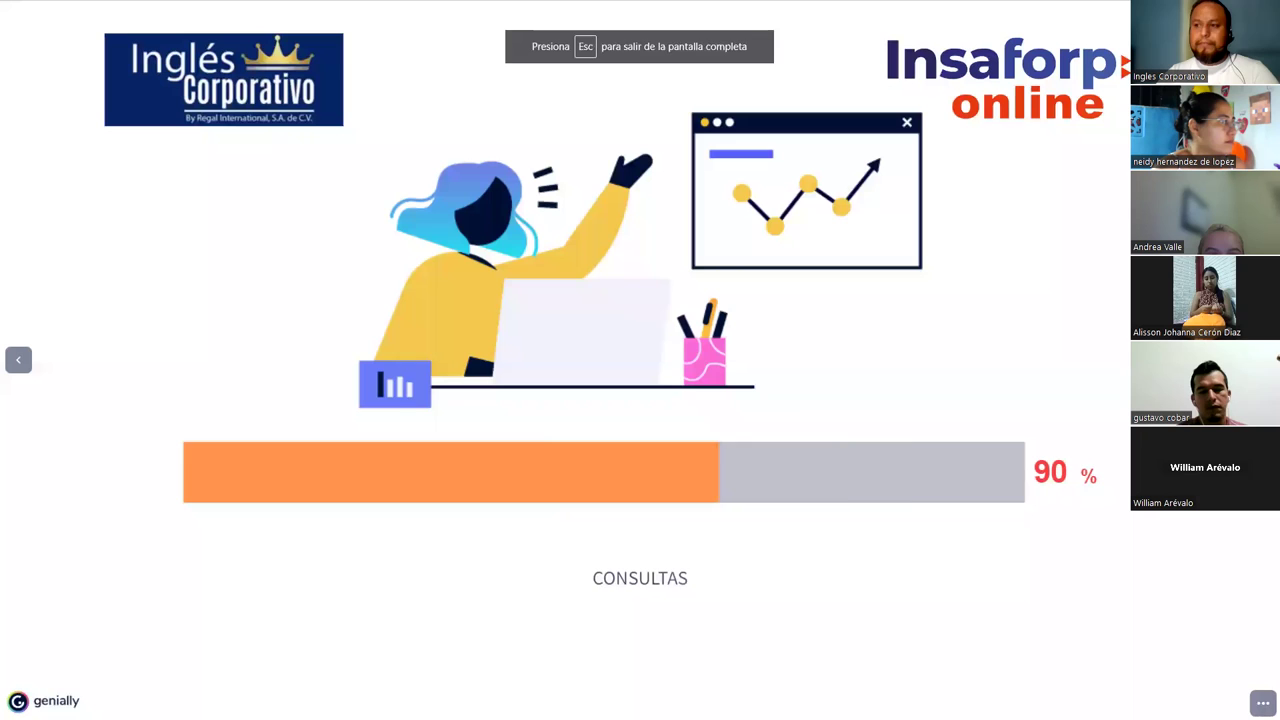
key("Right")
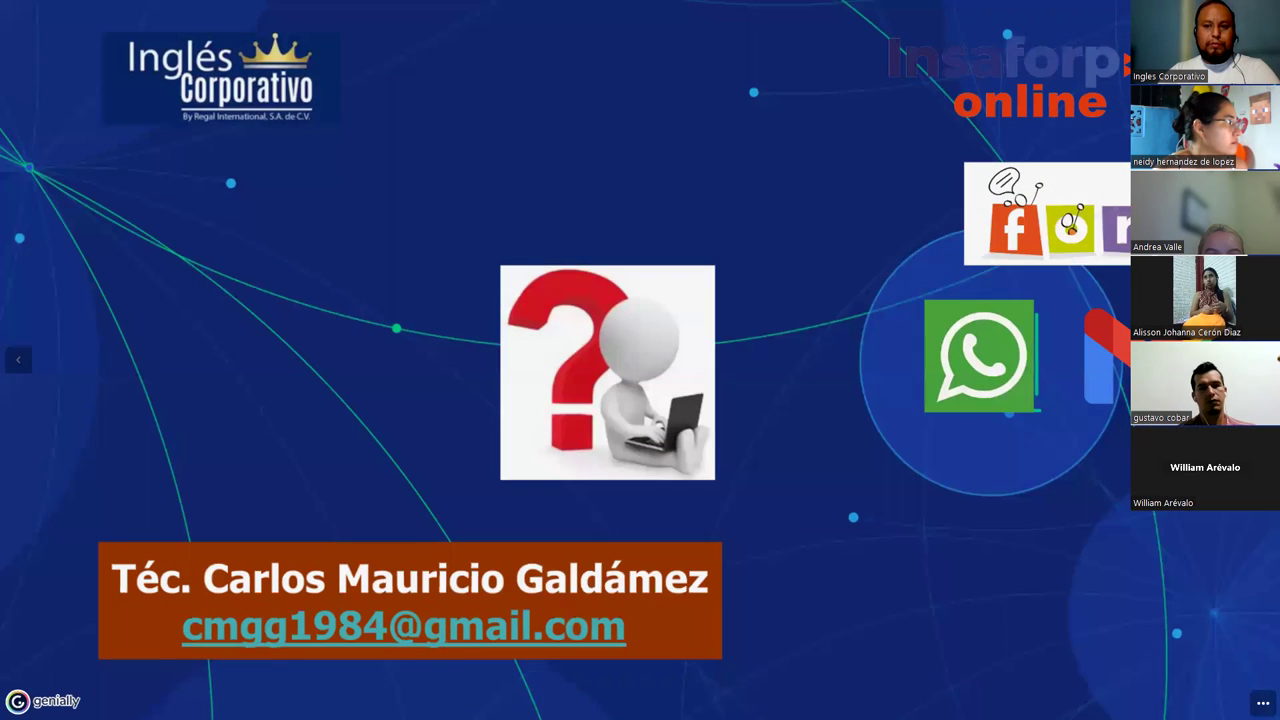